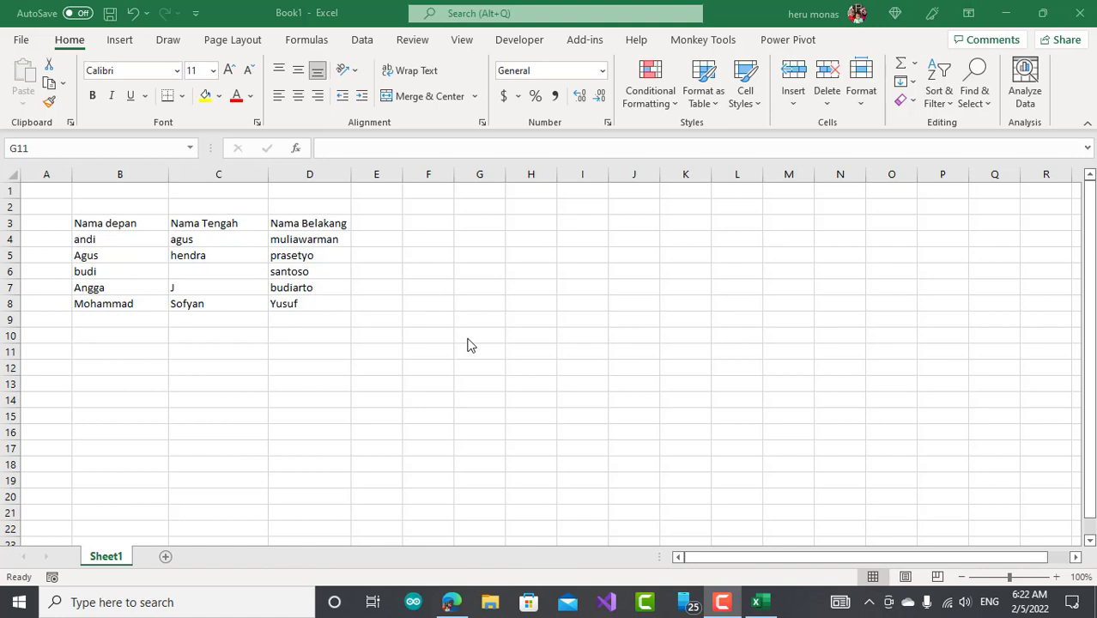
pyautogui.click(305, 337)
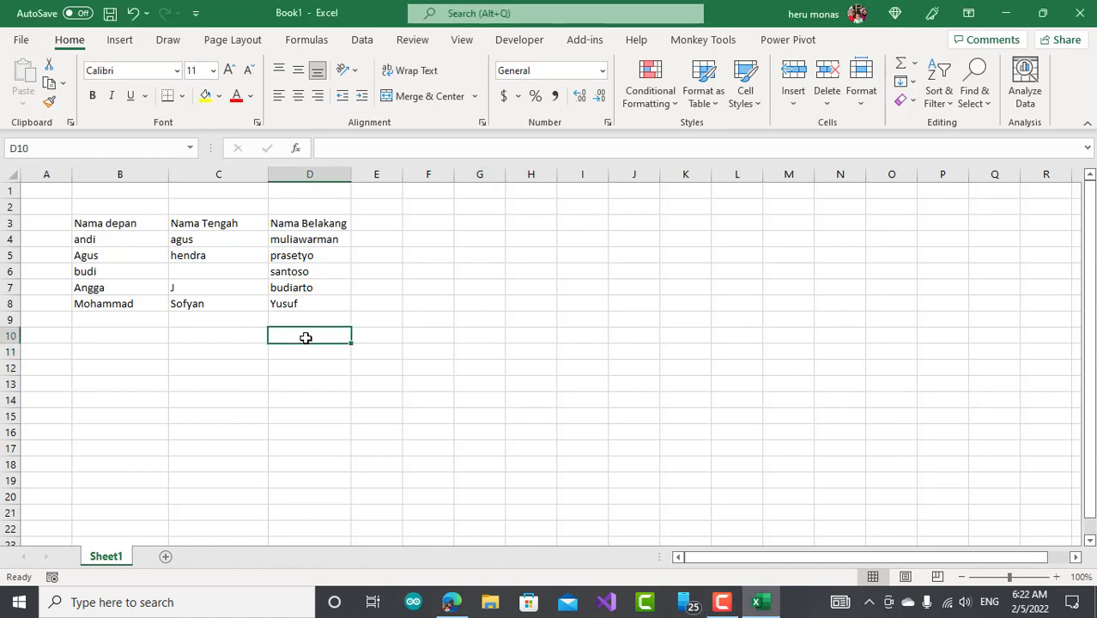
pyautogui.click(213, 336)
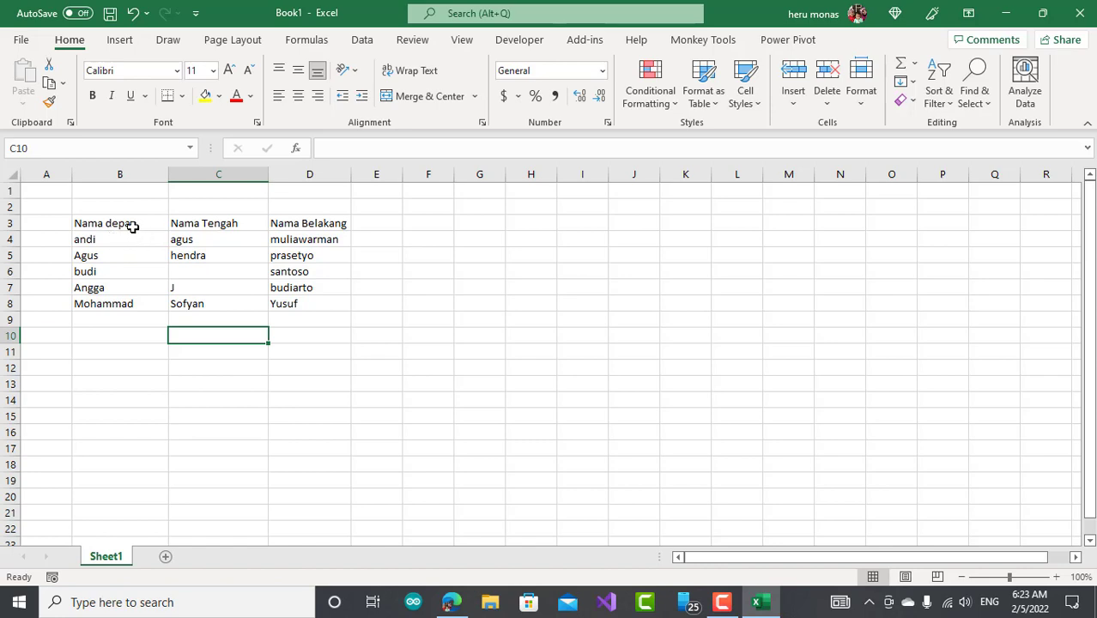
# Make the header cells B3:D3 of the name table bold.
pyautogui.moveTo(132, 227); pyautogui.dragTo(307, 227)
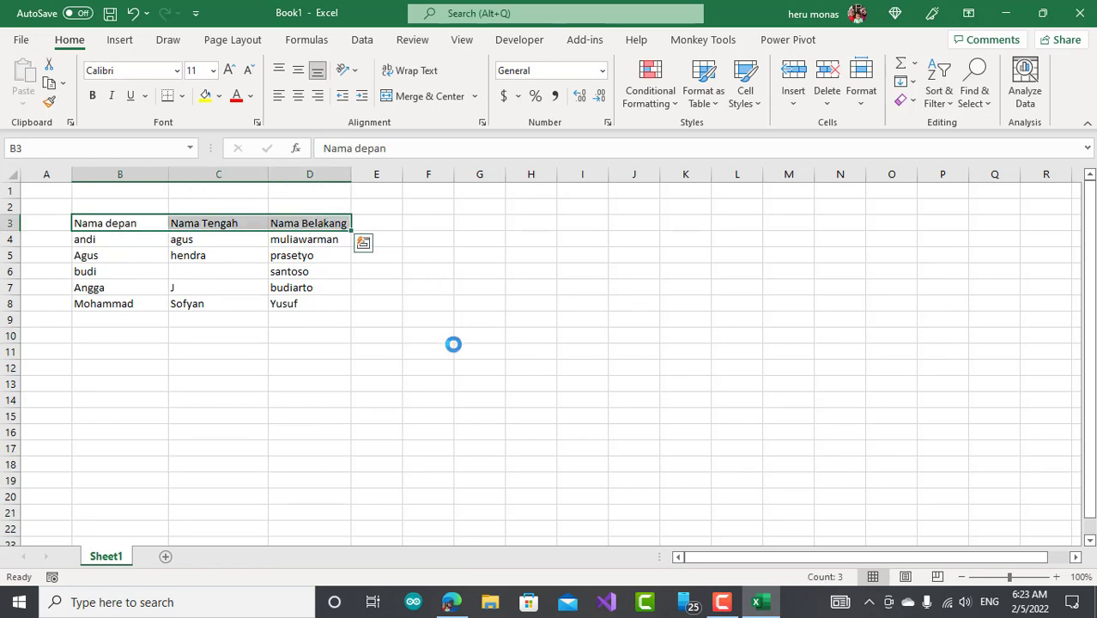
pyautogui.hotkey('ctrl', 'b')
pyautogui.click(365, 337)
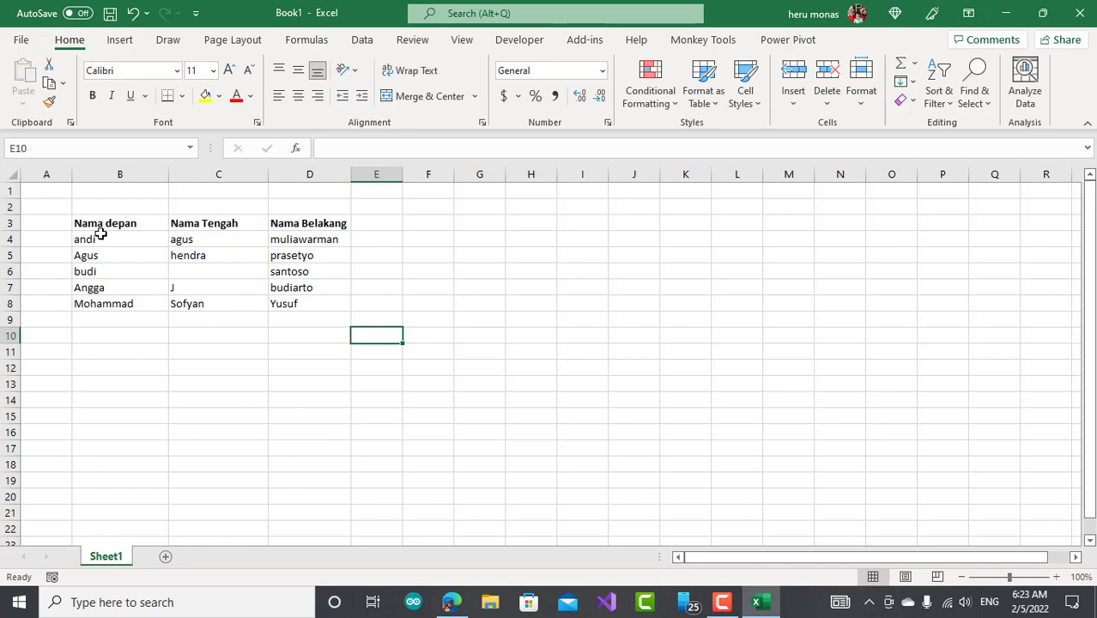
# Apply All Borders to the name table in B3:D8.
pyautogui.moveTo(103, 224); pyautogui.dragTo(302, 305)
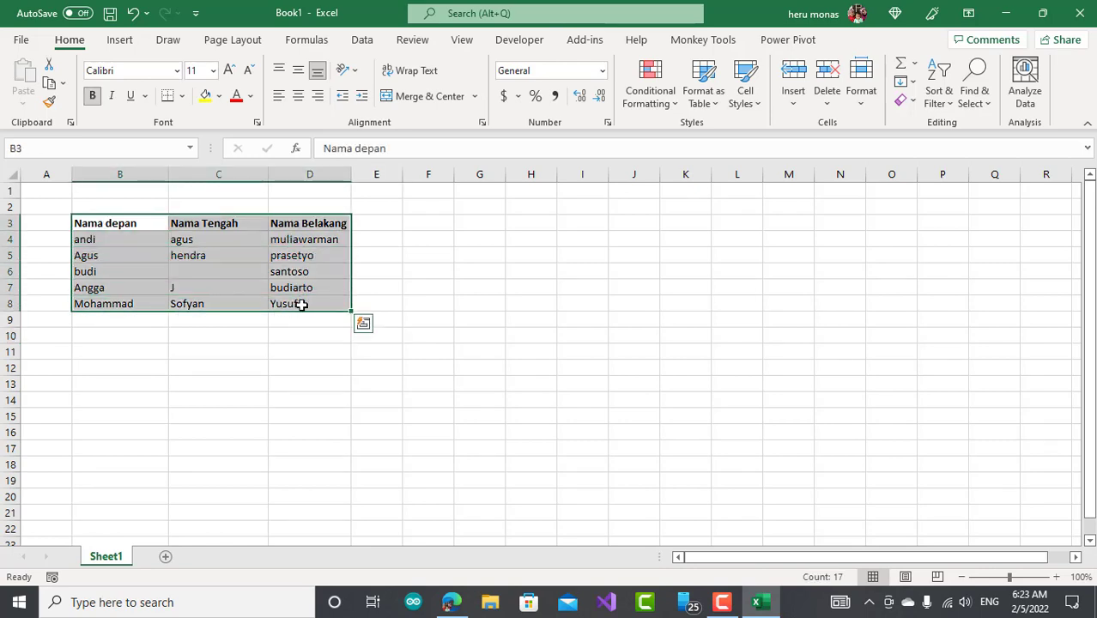
pyautogui.click(182, 96)
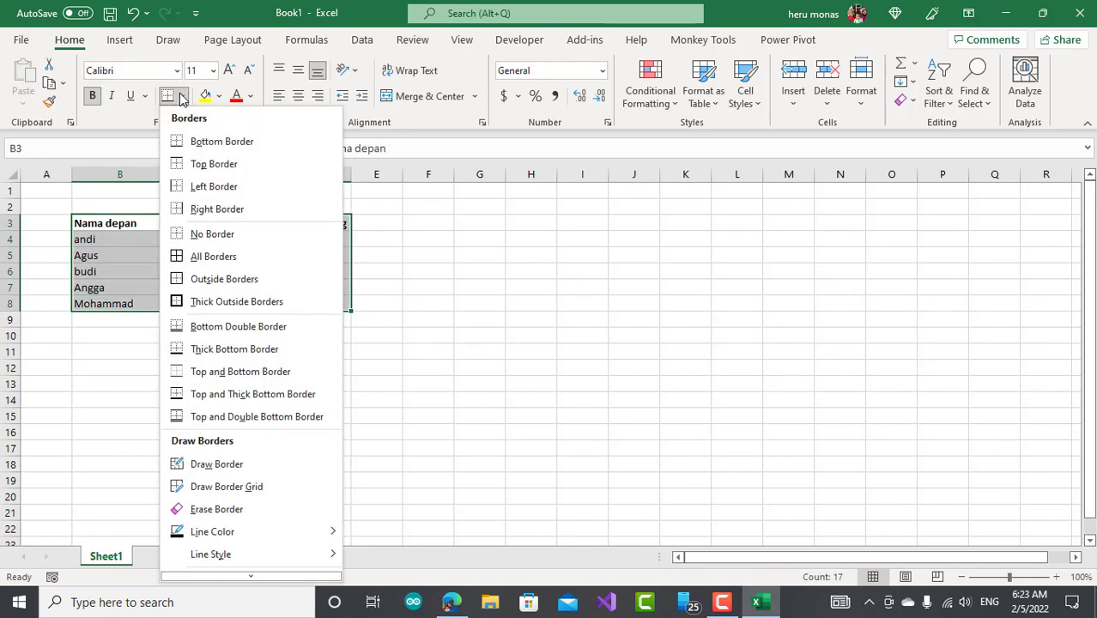
pyautogui.click(197, 257)
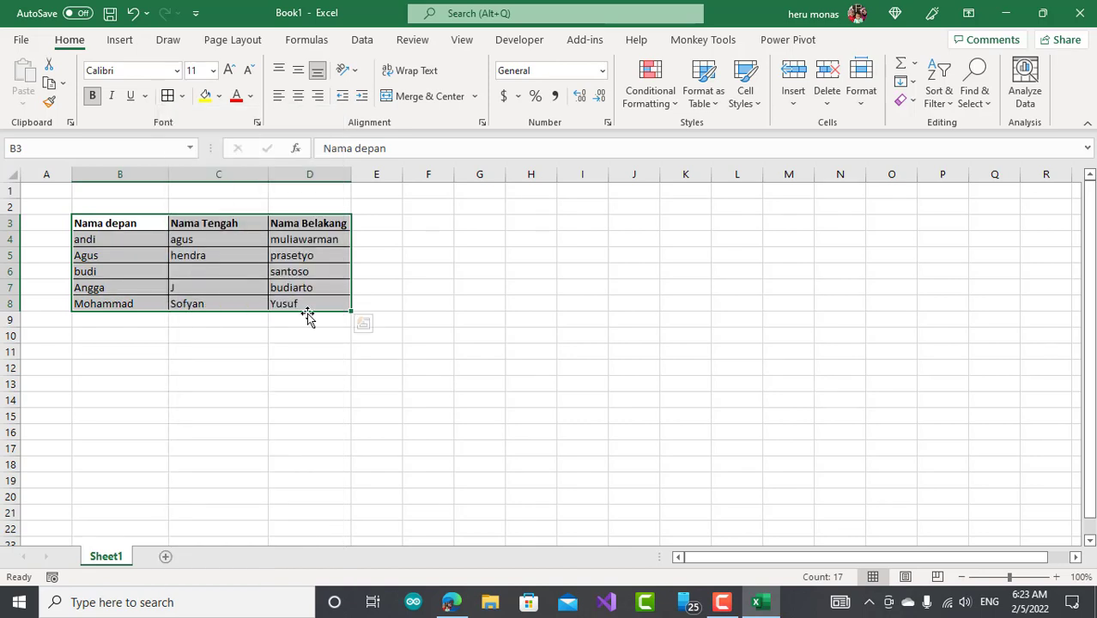
pyautogui.click(325, 352)
pyautogui.click(434, 384)
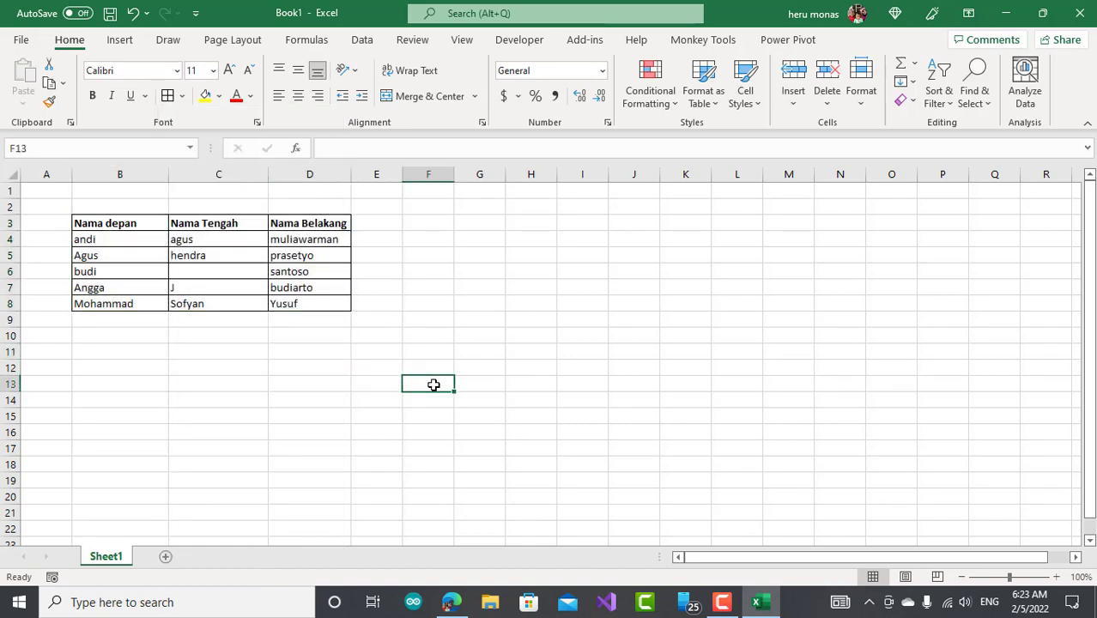
# Fill the header cells B3:D3 with a light blue theme color.
pyautogui.moveTo(135, 225); pyautogui.dragTo(293, 225)
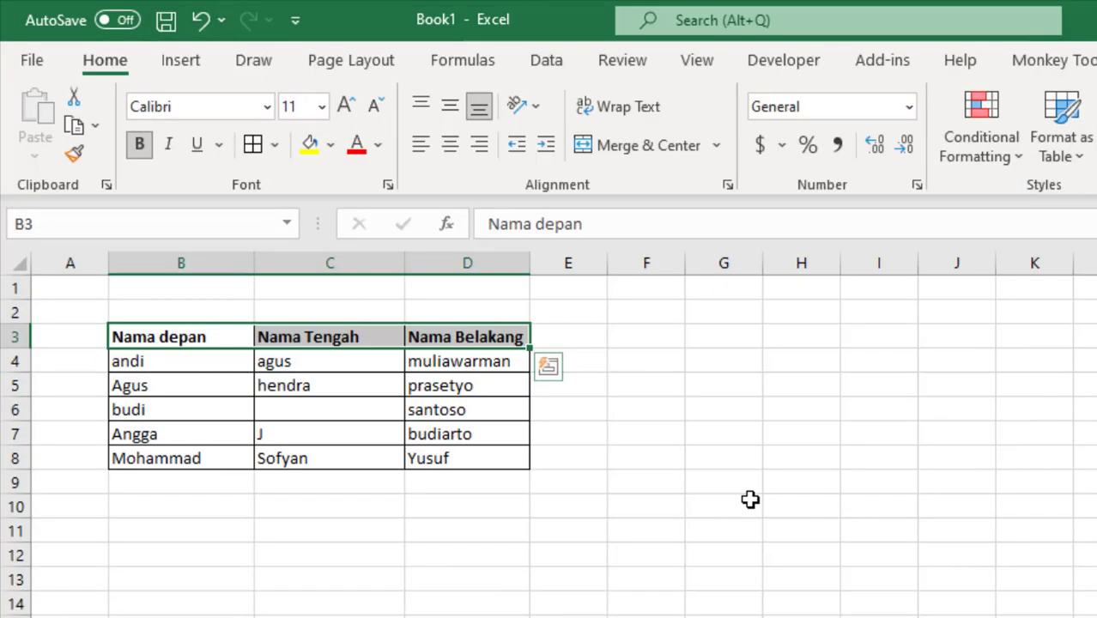
pyautogui.click(749, 500)
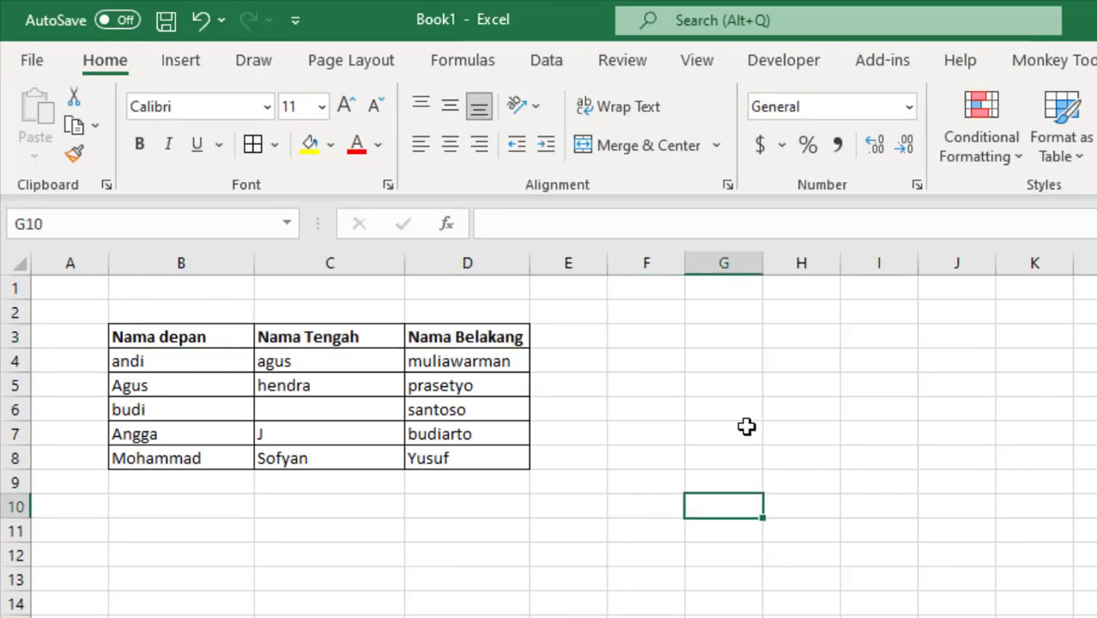
pyautogui.moveTo(218, 330); pyautogui.dragTo(498, 341)
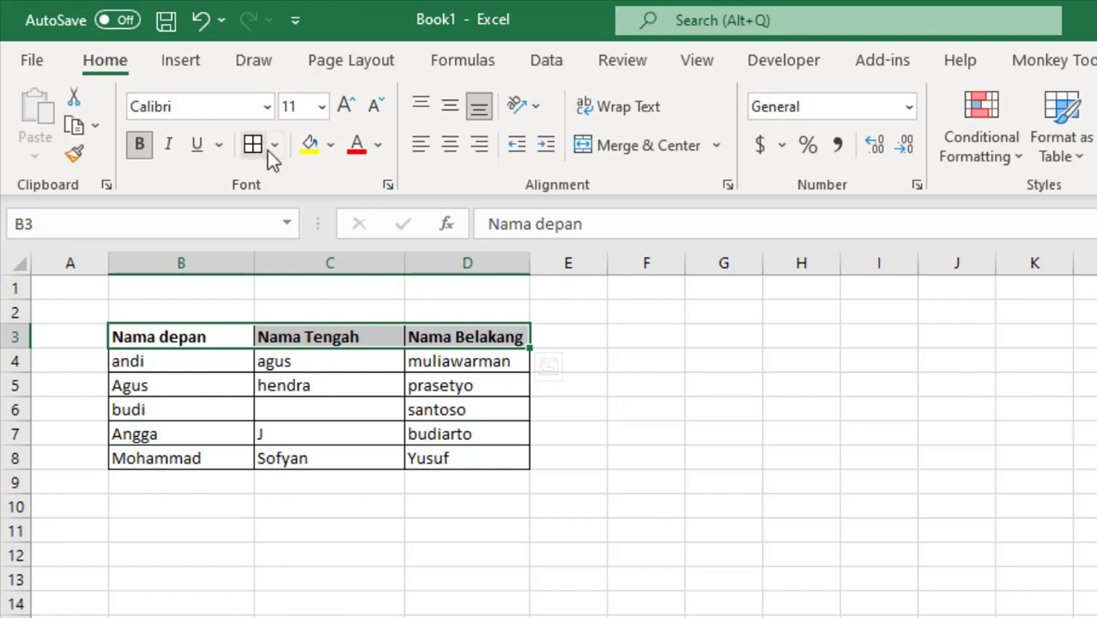
pyautogui.click(330, 146)
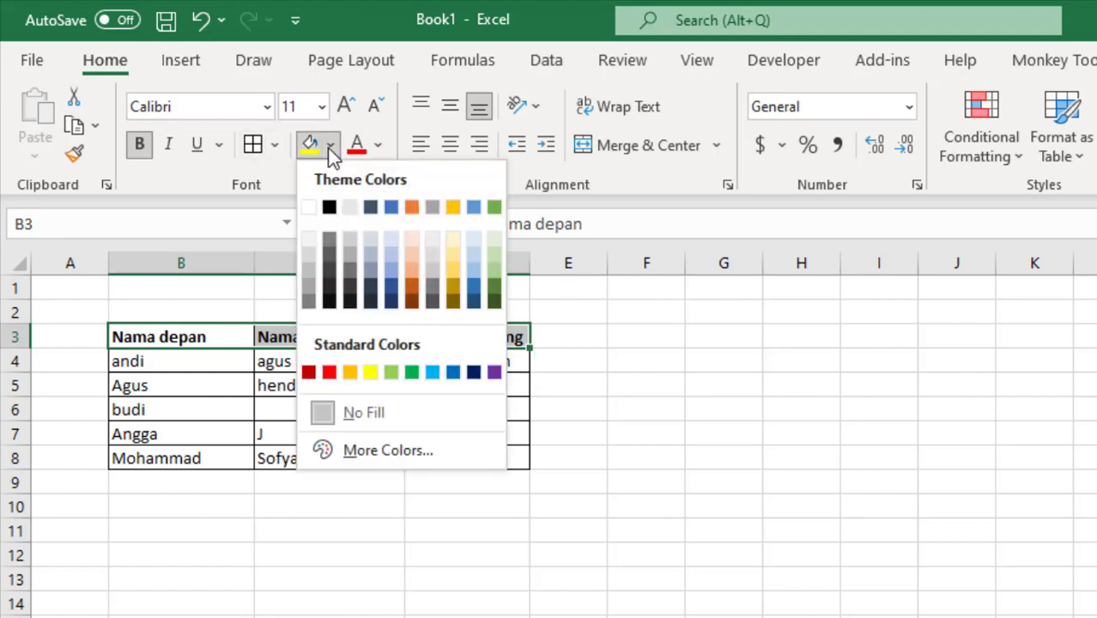
pyautogui.click(396, 256)
pyautogui.click(725, 341)
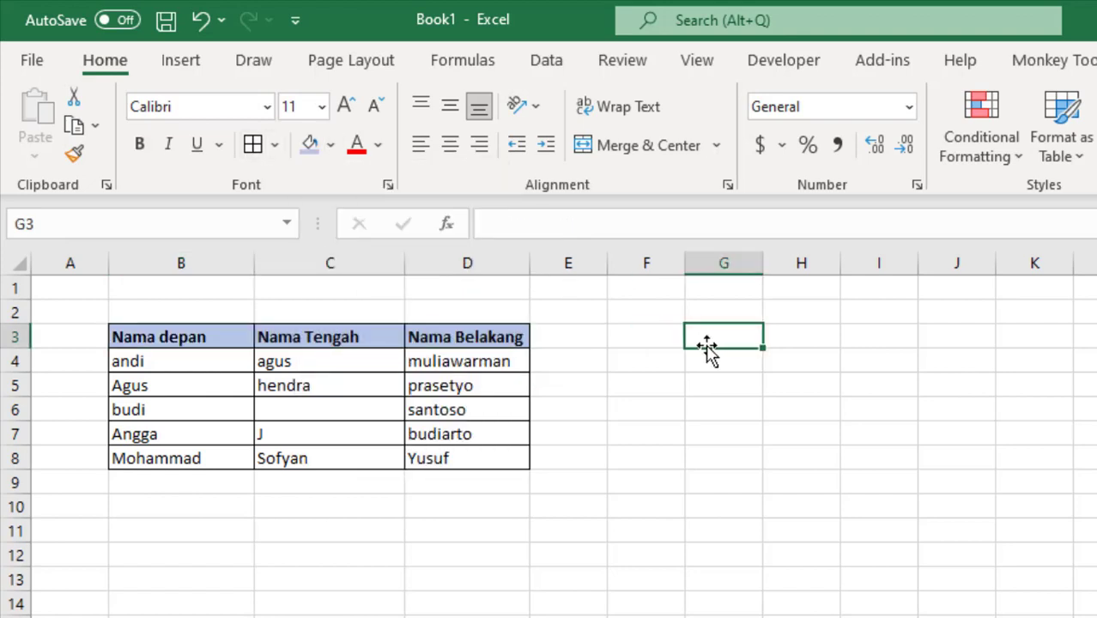
# Enter the header "Nama Gabungan" in F3 and widen column F to fit the text.
pyautogui.click(643, 345)
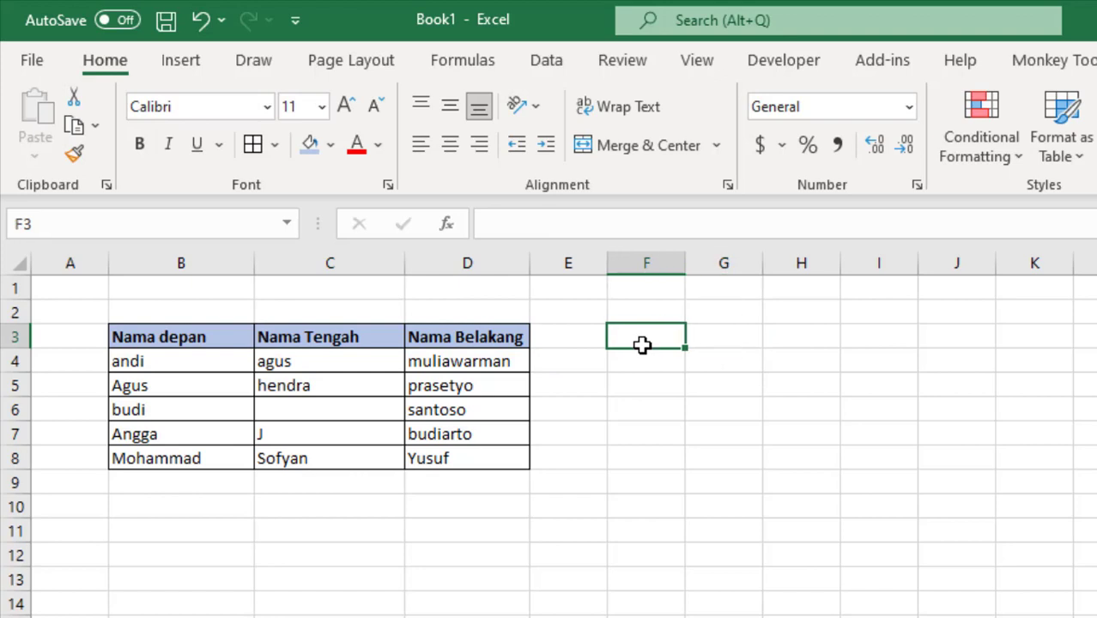
pyautogui.write('Nama Gab')
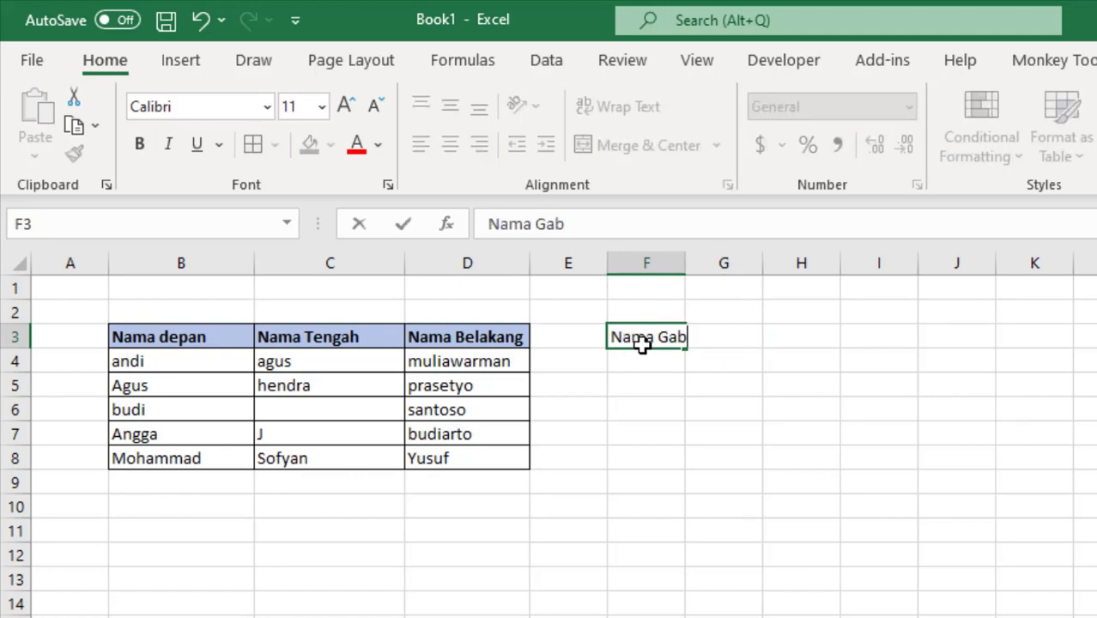
pyautogui.write('ungan')
pyautogui.click(789, 426)
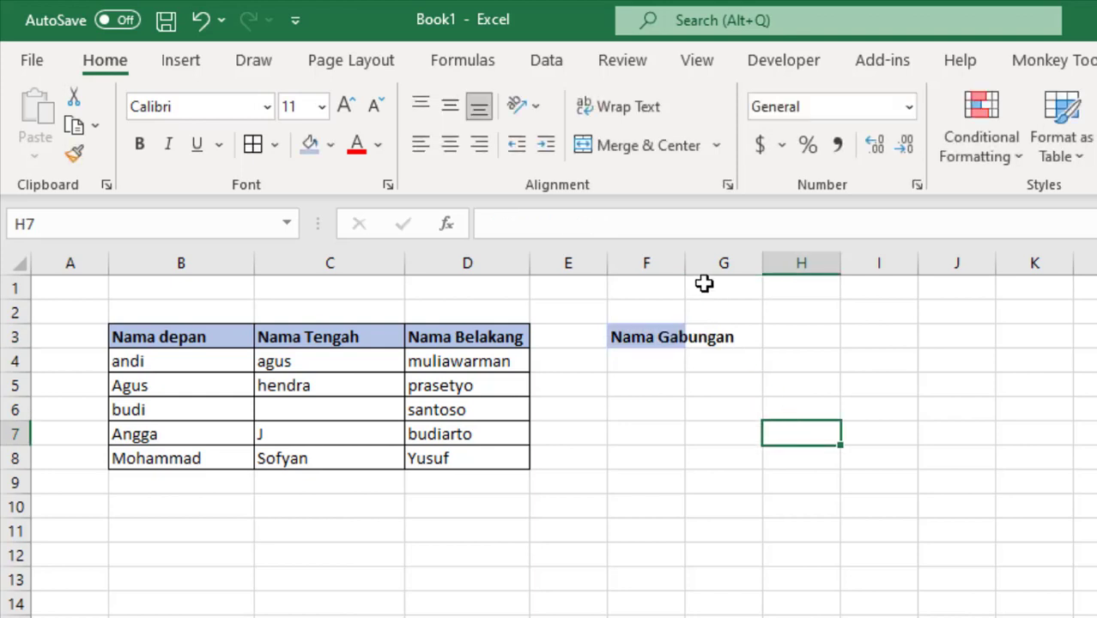
pyautogui.moveTo(688, 262); pyautogui.dragTo(741, 262)
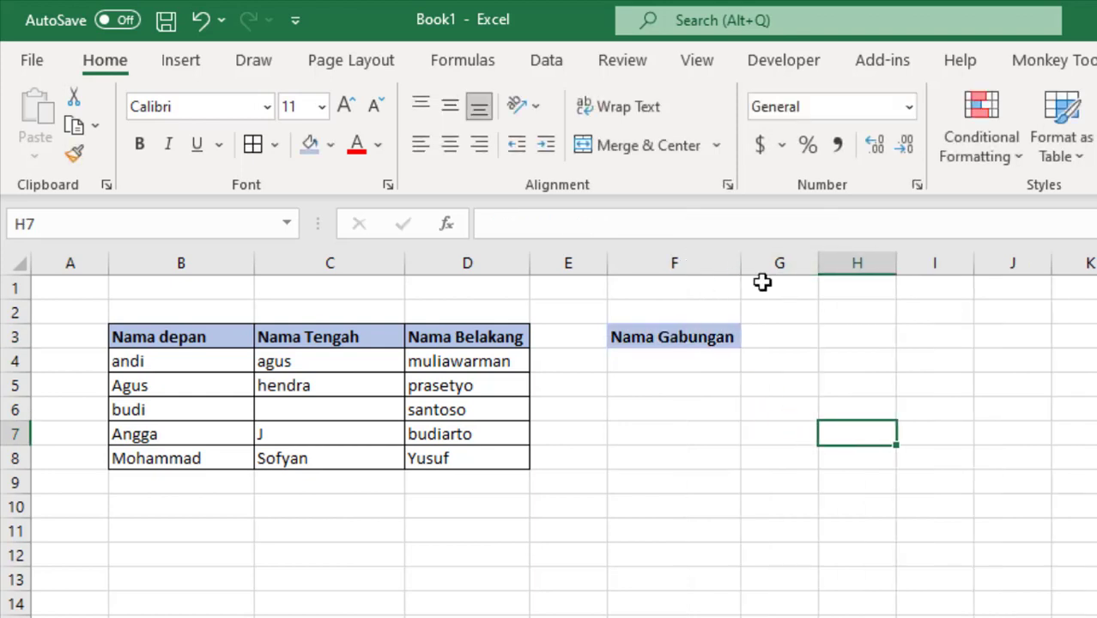
pyautogui.click(713, 367)
pyautogui.write('=')
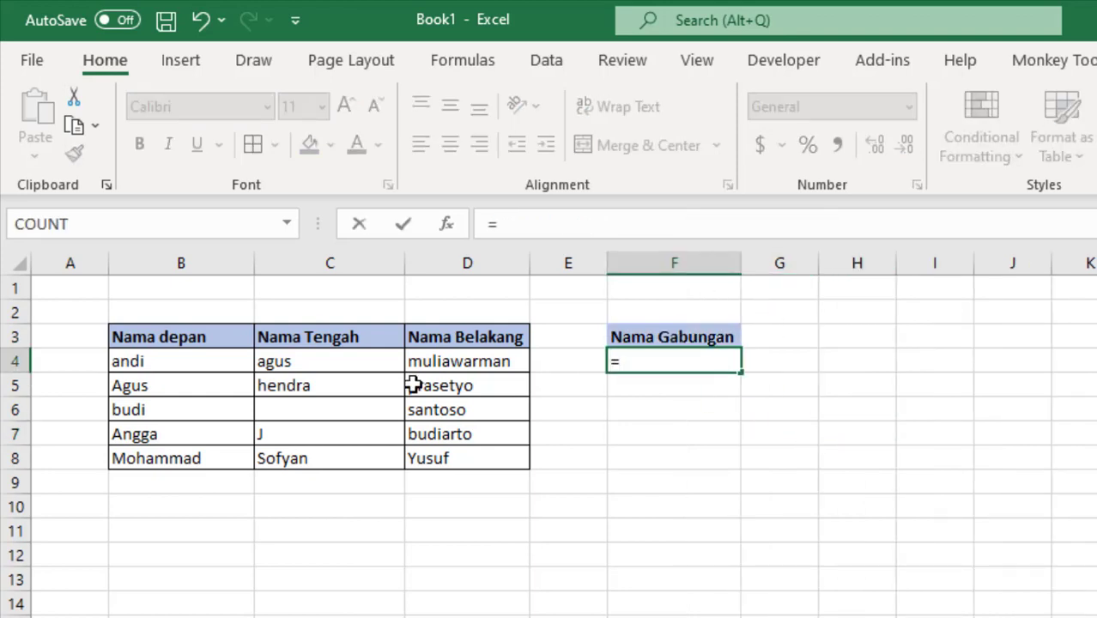
pyautogui.write('con')
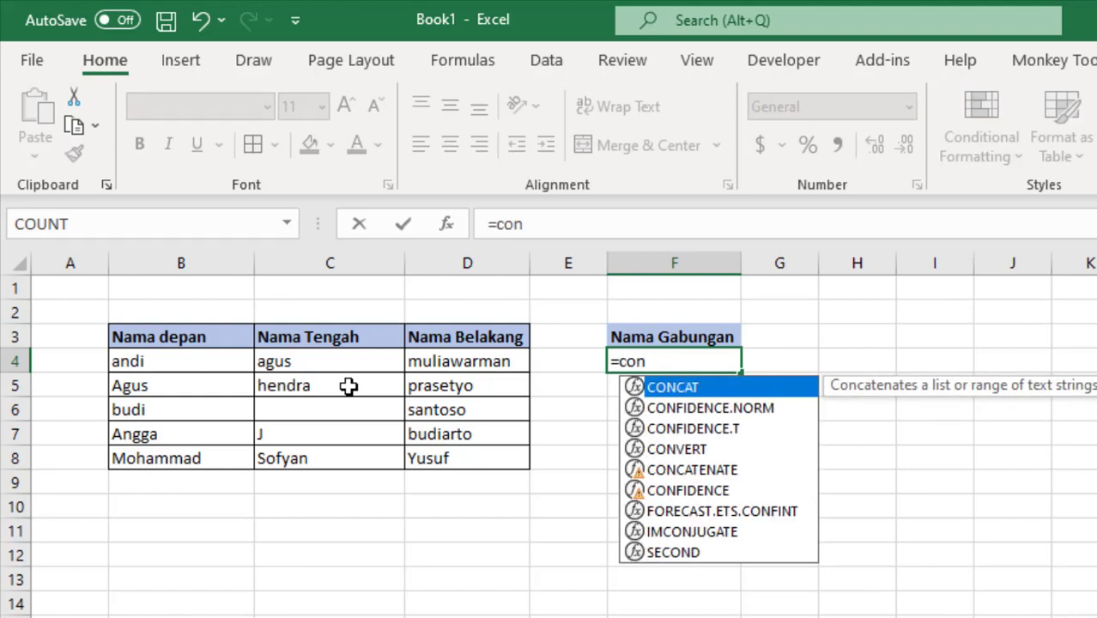
pyautogui.press('Down')
pyautogui.press('Down')
pyautogui.press('Down')
pyautogui.press('Down')
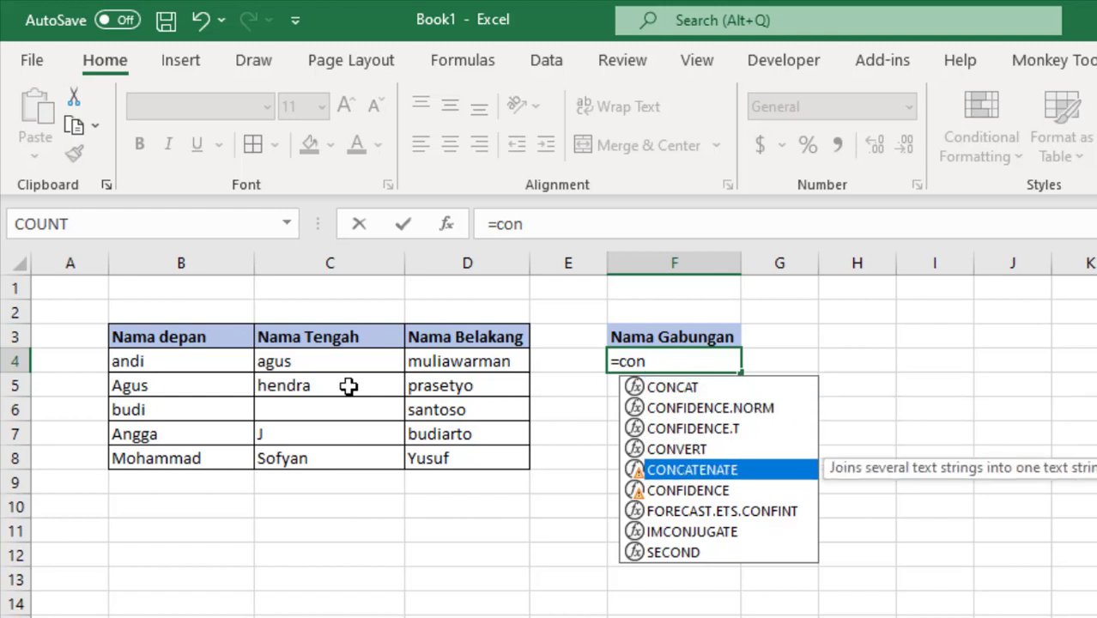
pyautogui.press('Tab')
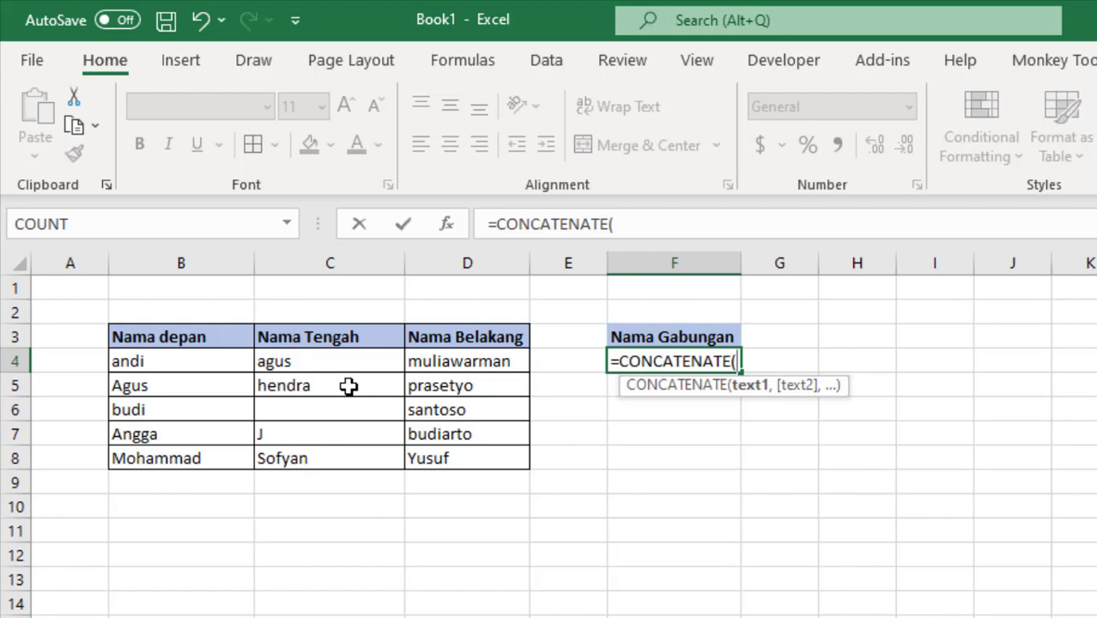
pyautogui.click(201, 359)
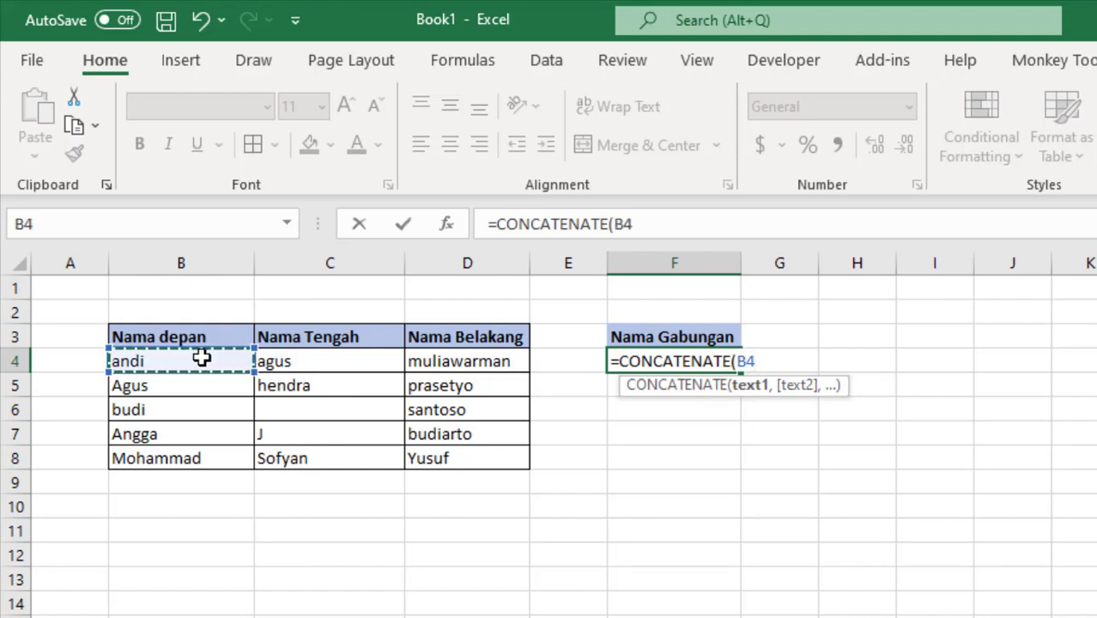
pyautogui.write(',')
pyautogui.click(287, 359)
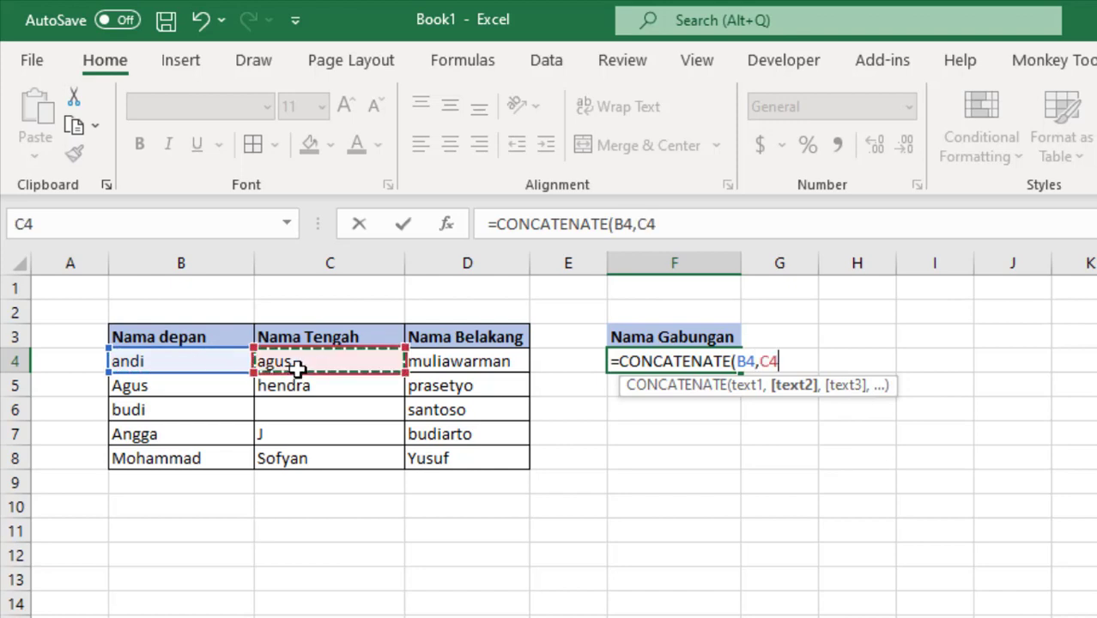
pyautogui.press('BackSpace')
pyautogui.press('BackSpace')
pyautogui.press('BackSpace')
pyautogui.press('BackSpace')
pyautogui.press('BackSpace')
pyautogui.press('BackSpace')
pyautogui.press('BackSpace')
pyautogui.press('BackSpace')
pyautogui.press('BackSpace')
pyautogui.press('BackSpace')
pyautogui.press('BackSpace')
pyautogui.press('BackSpace')
pyautogui.press('BackSpace')
pyautogui.press('BackSpace')
pyautogui.press('BackSpace')
pyautogui.press('BackSpace')
pyautogui.press('BackSpace')
pyautogui.press('BackSpace')
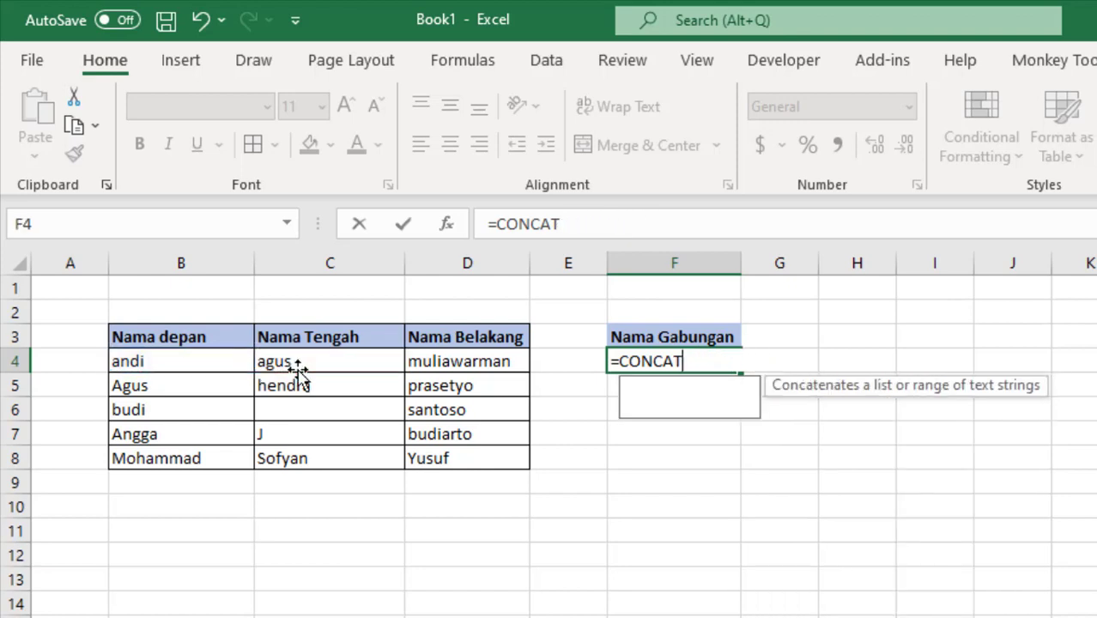
# Enter a formula in F4 that joins B4 and C4 using & with a space between them and a space at the end.
pyautogui.write('=')
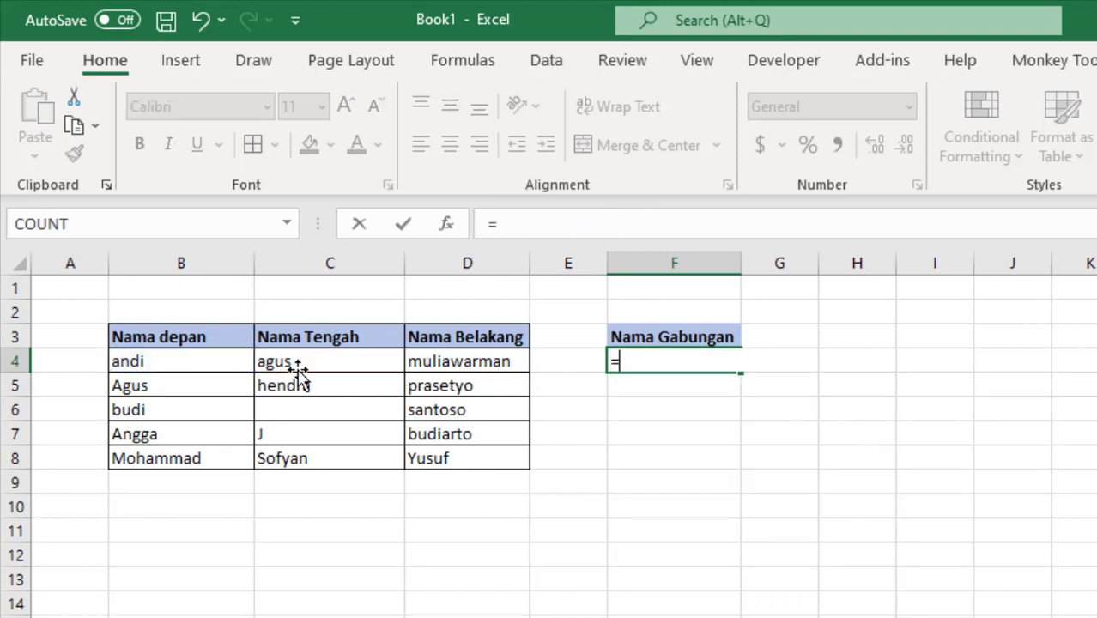
pyautogui.click(198, 361)
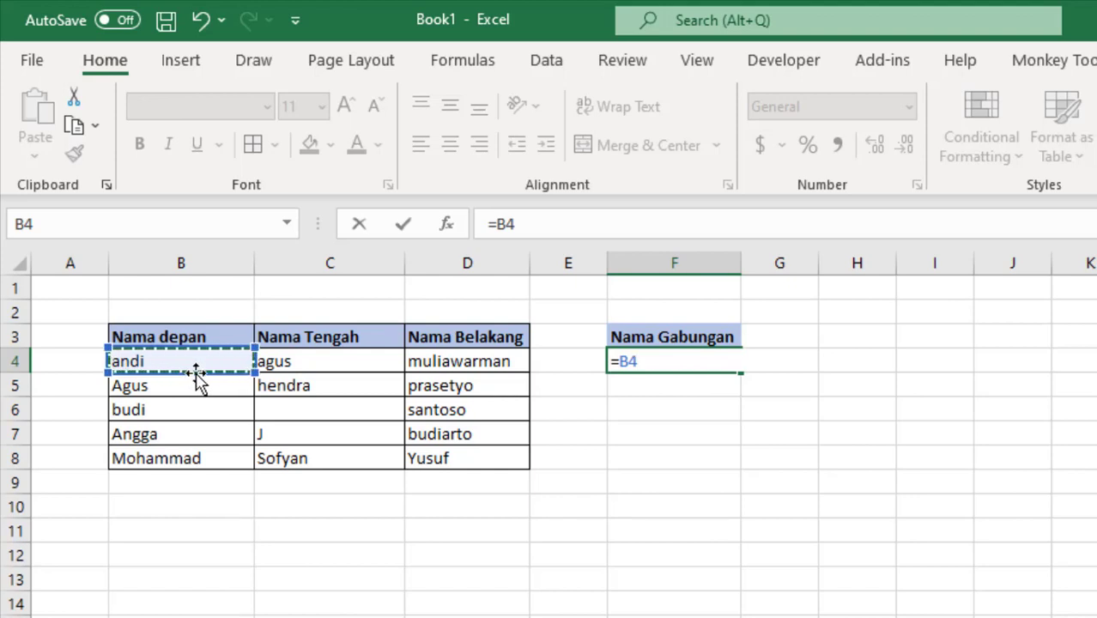
pyautogui.write('&')
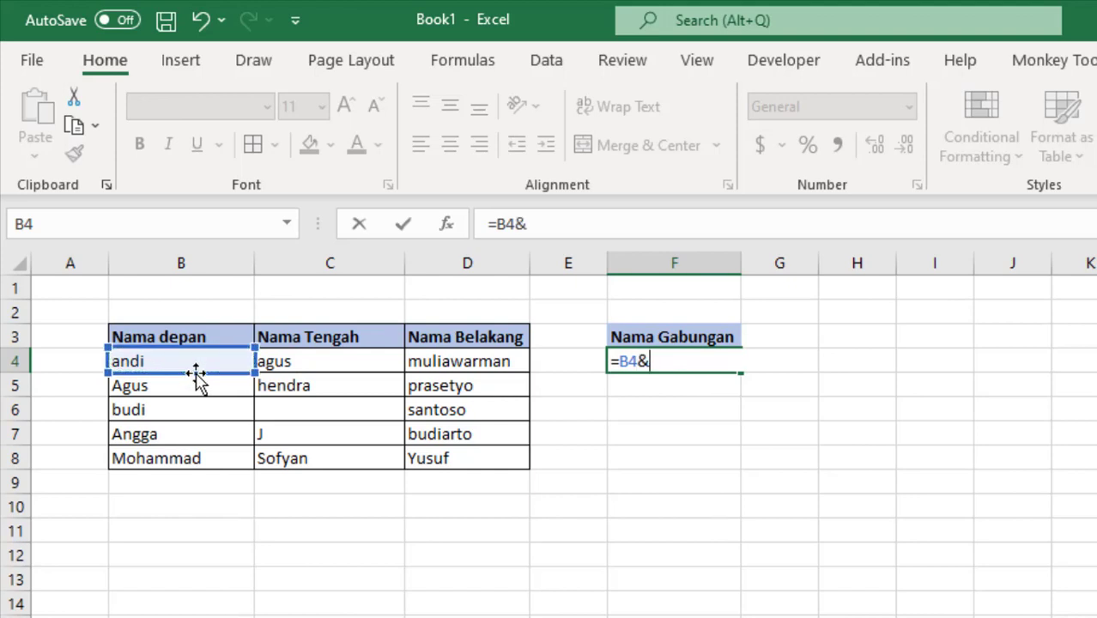
pyautogui.write('" "&')
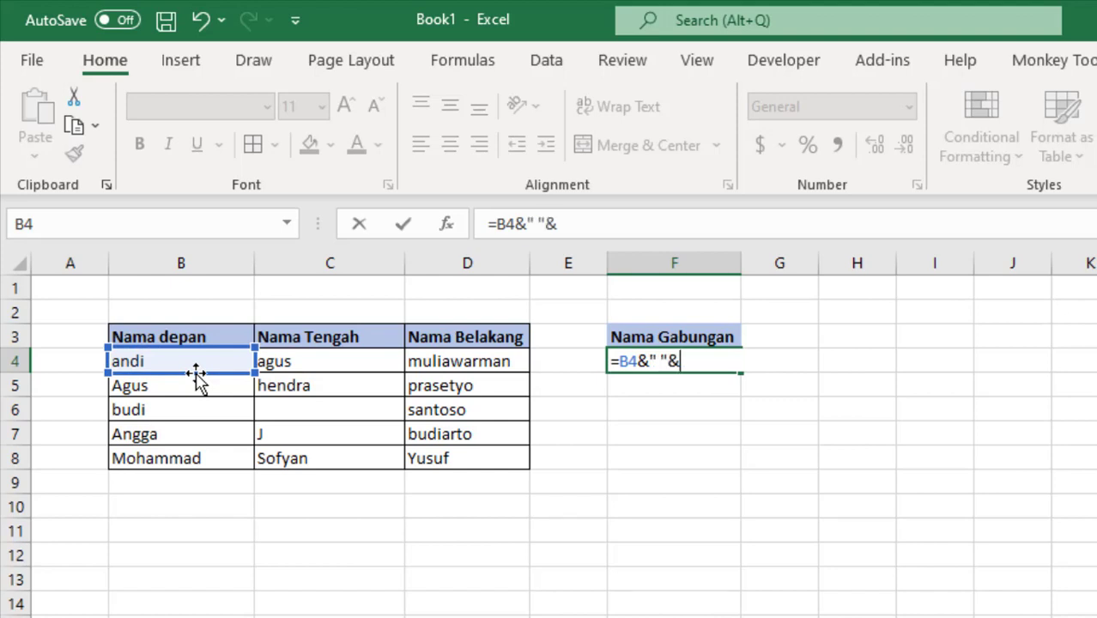
pyautogui.click(295, 365)
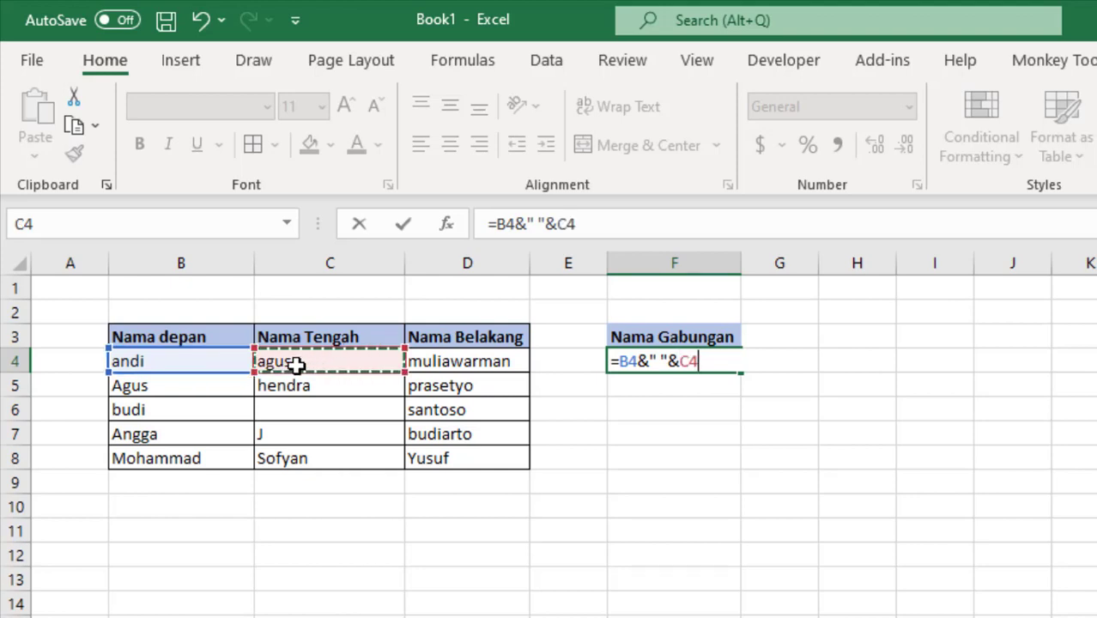
pyautogui.write('& "')
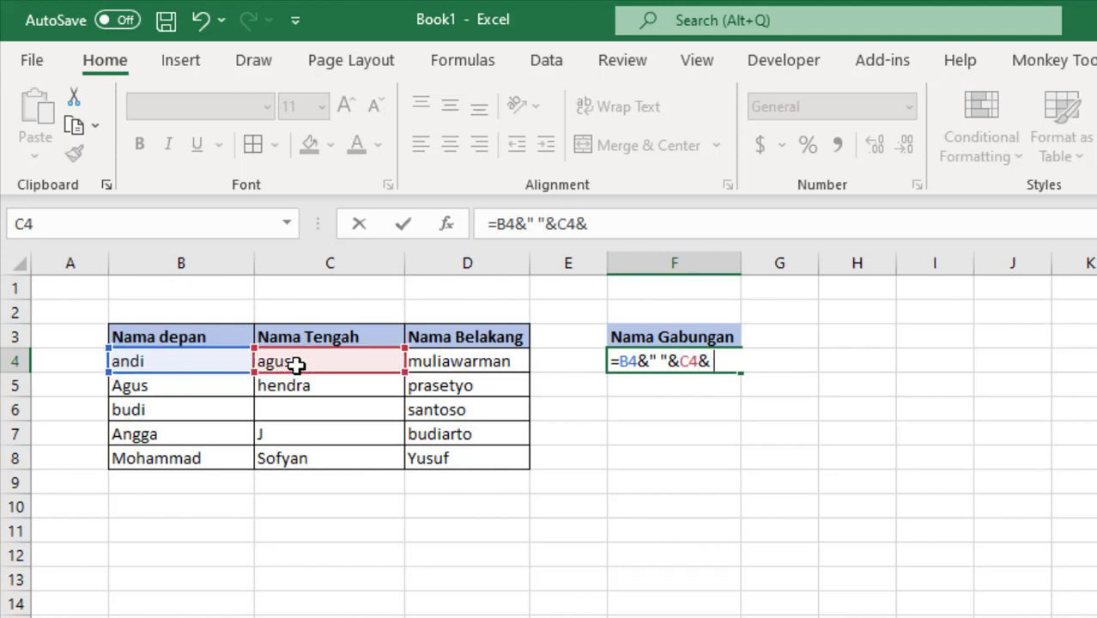
pyautogui.write(' "')
pyautogui.click(434, 361)
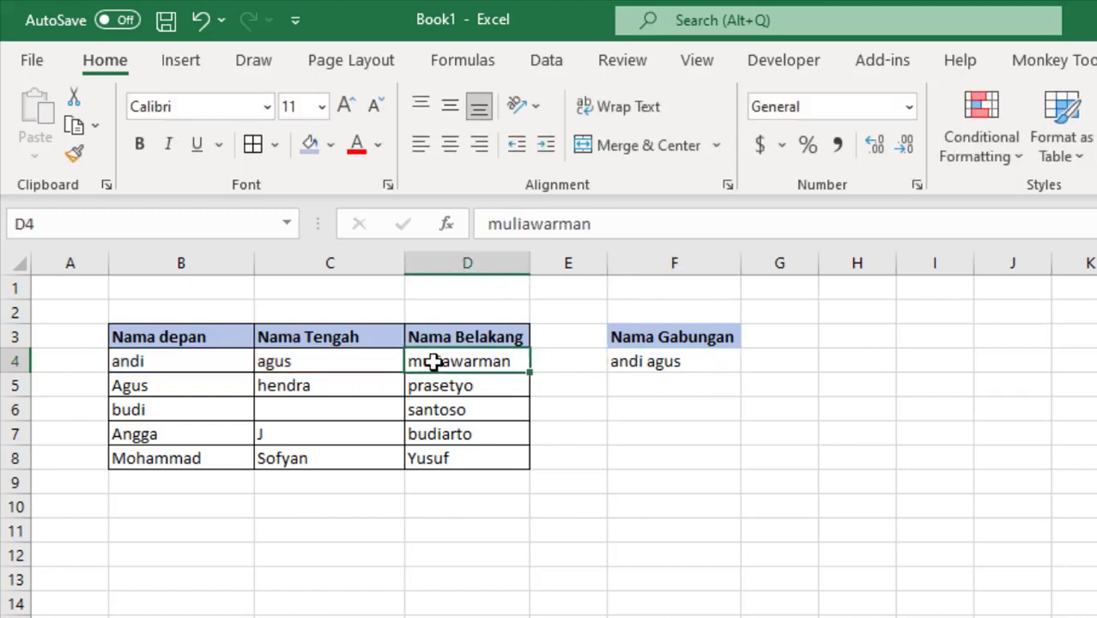
# Extend the F4 formula to =B4&" "&C4& " "&D4 and autofit column F to its contents.
pyautogui.click(666, 363)
pyautogui.click(668, 217)
pyautogui.write('&" "&C4& " "&')
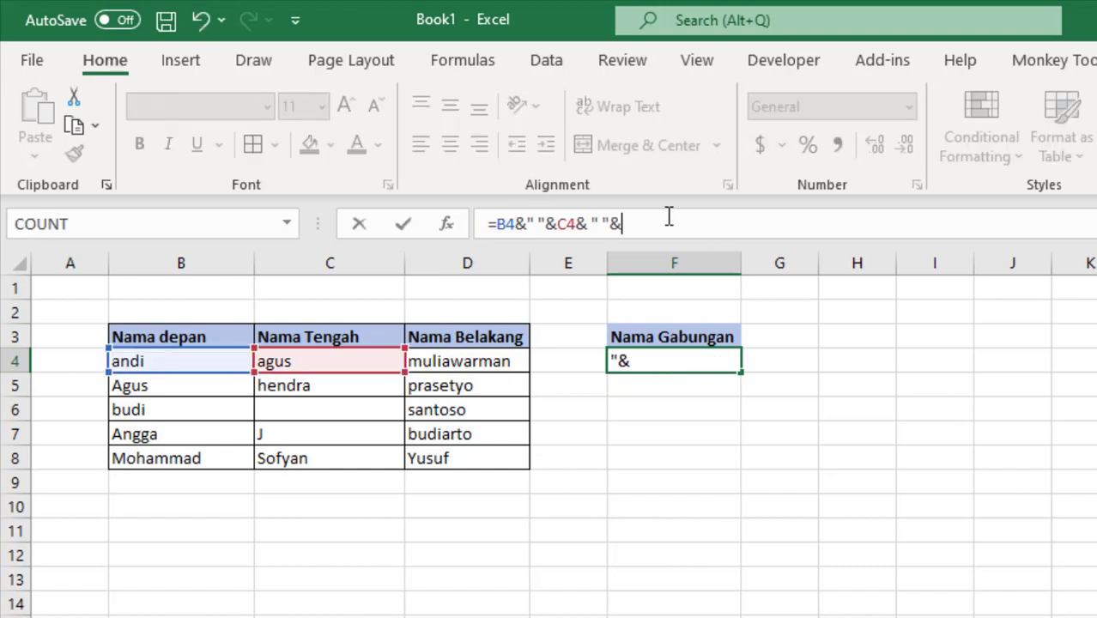
pyautogui.click(474, 361)
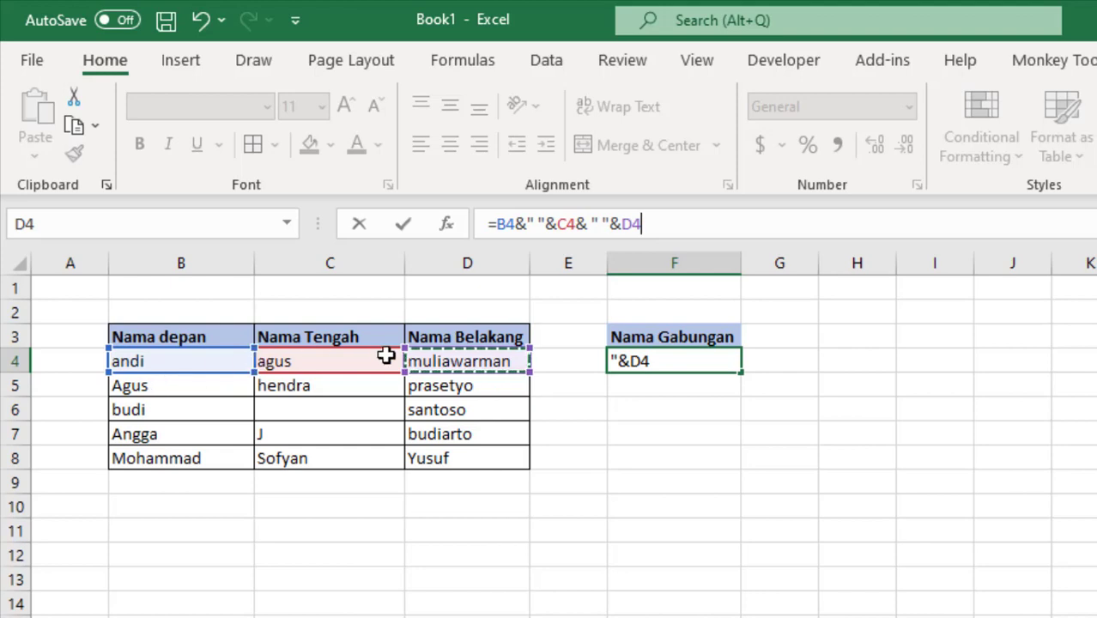
pyautogui.press('Return')
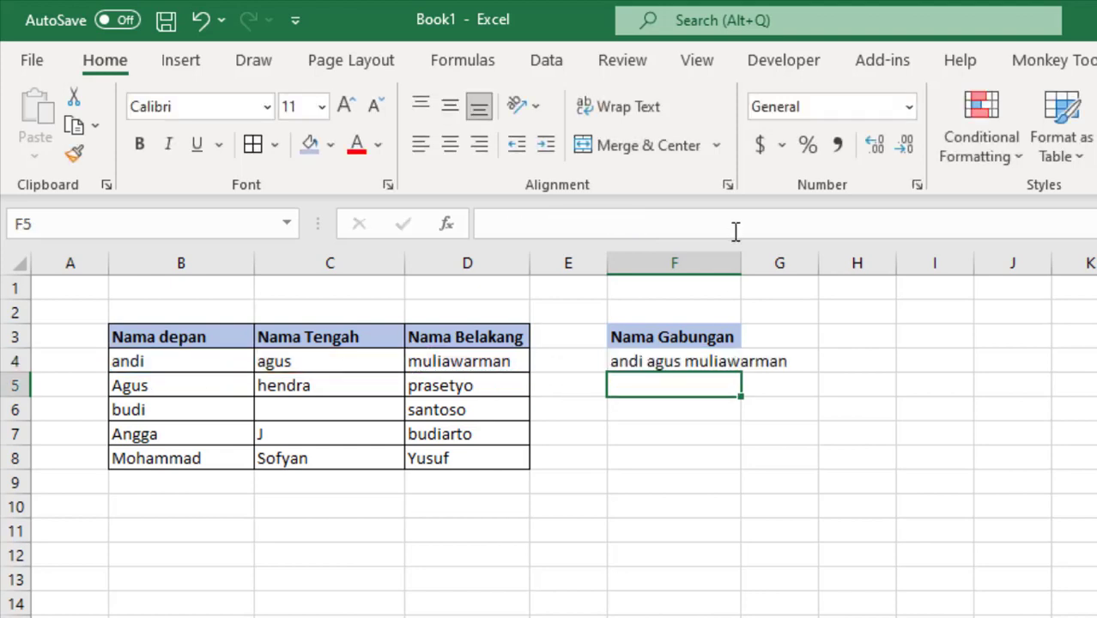
pyautogui.doubleClick(739, 264)
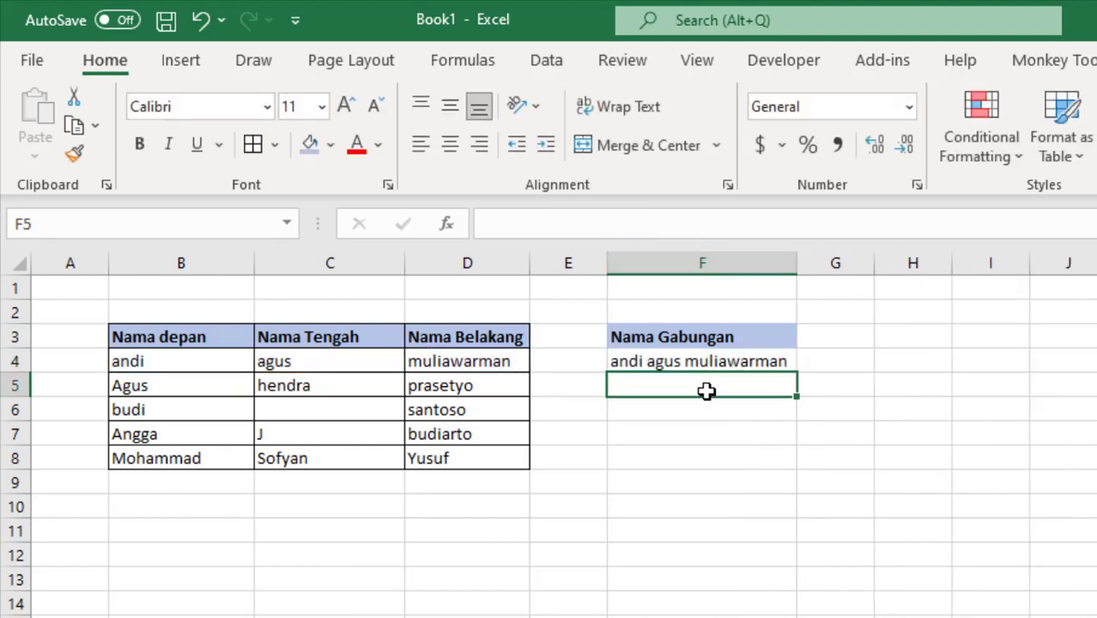
# Fill the combined-name formula from F4 down to F8.
pyautogui.click(776, 358)
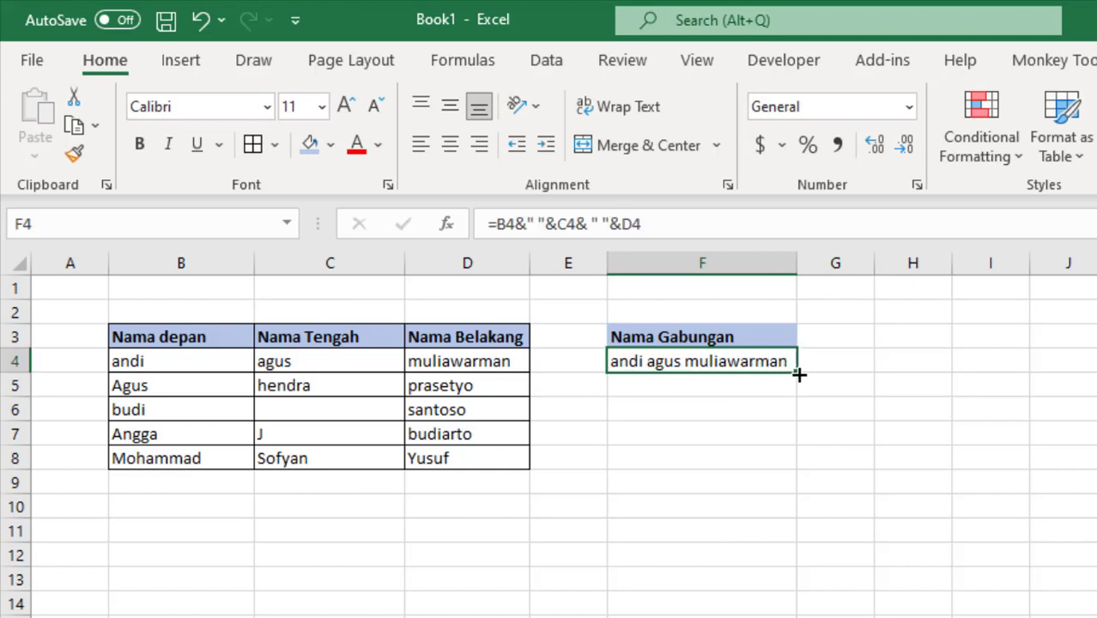
pyautogui.moveTo(798, 374); pyautogui.dragTo(777, 469)
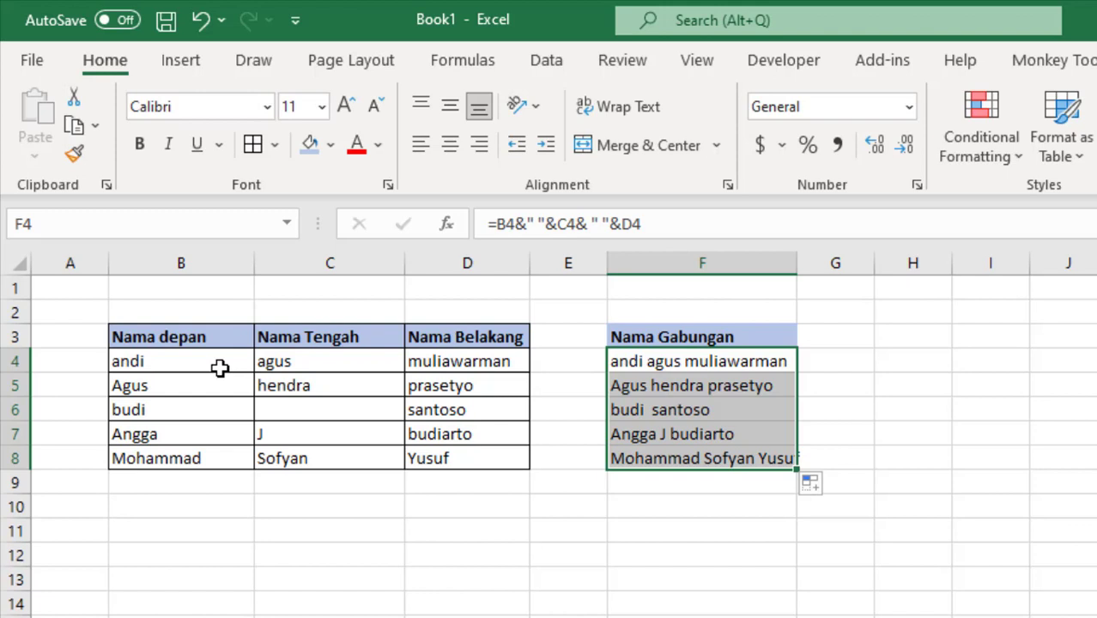
# Compare the first, middle and last name columns with the combined names, and inspect the cell references in F5's formula.
pyautogui.moveTo(220, 367); pyautogui.dragTo(221, 469)
pyautogui.moveTo(359, 363); pyautogui.dragTo(356, 455)
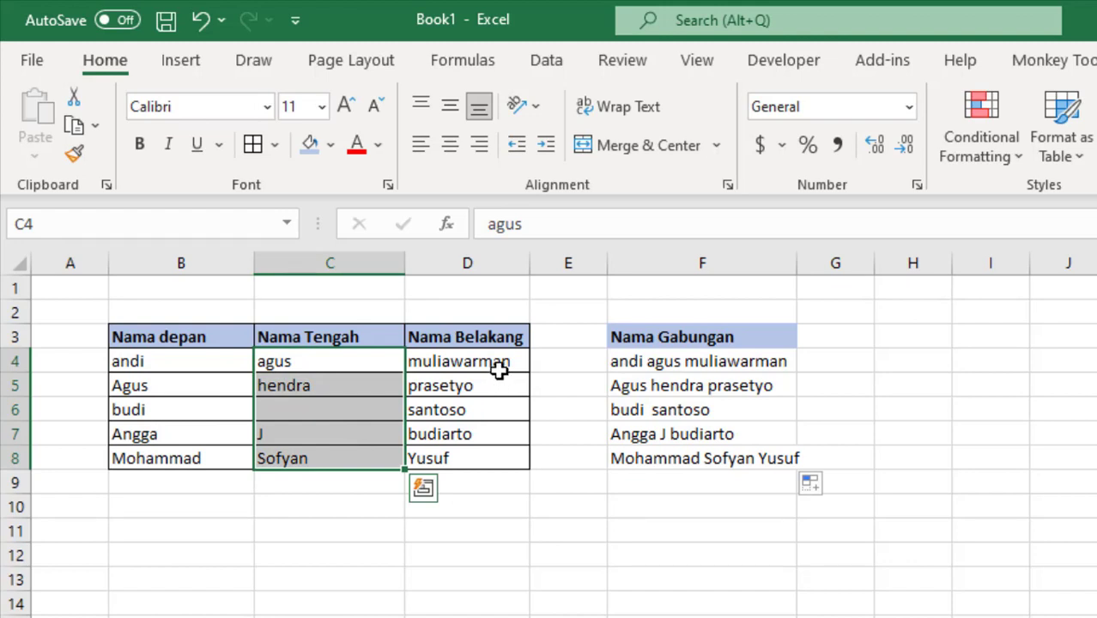
pyautogui.moveTo(497, 361); pyautogui.dragTo(498, 457)
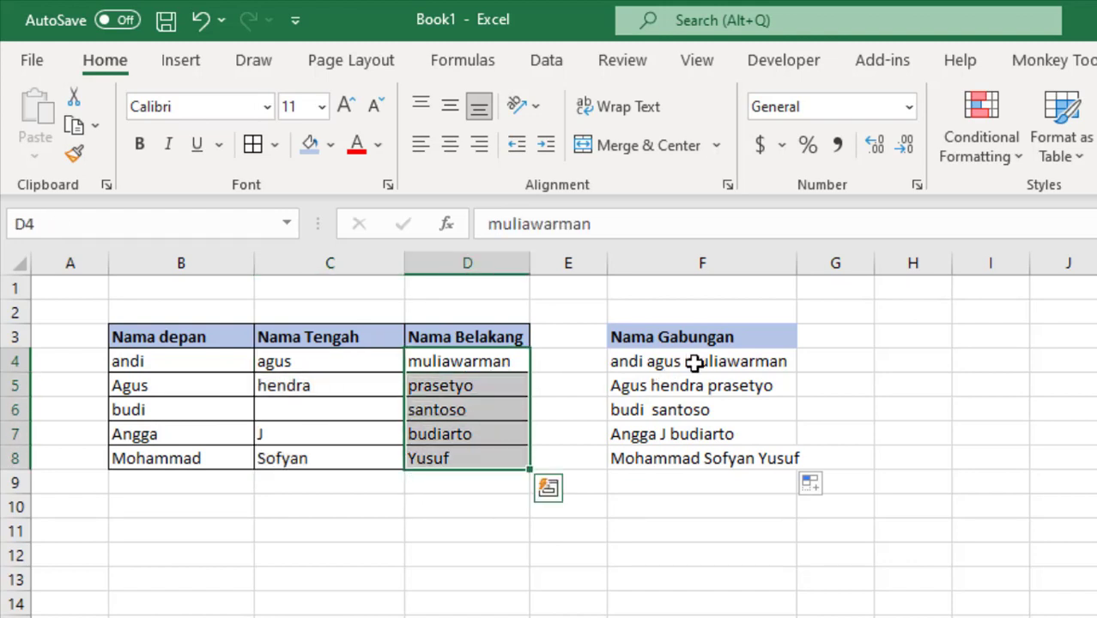
pyautogui.click(693, 362)
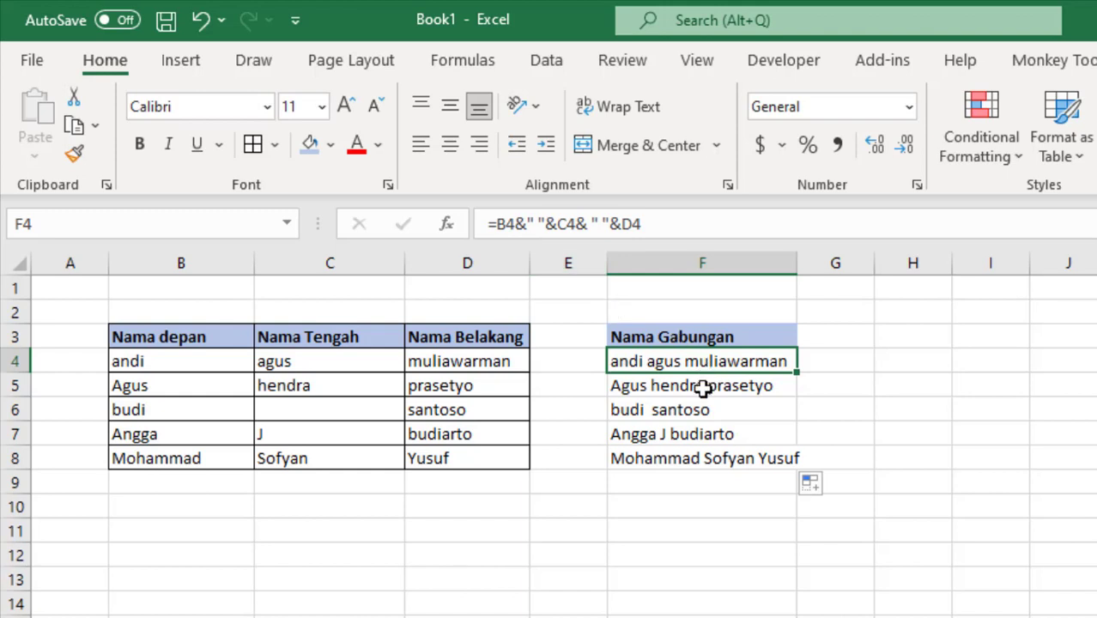
pyautogui.click(640, 383)
pyautogui.doubleClick(638, 383)
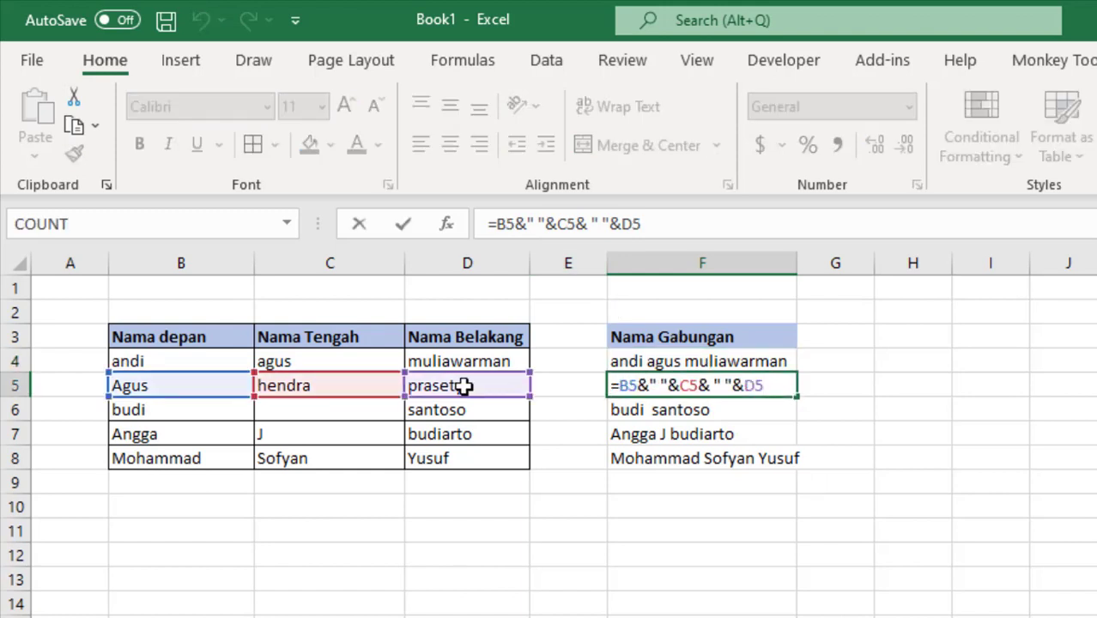
pyautogui.press('Return')
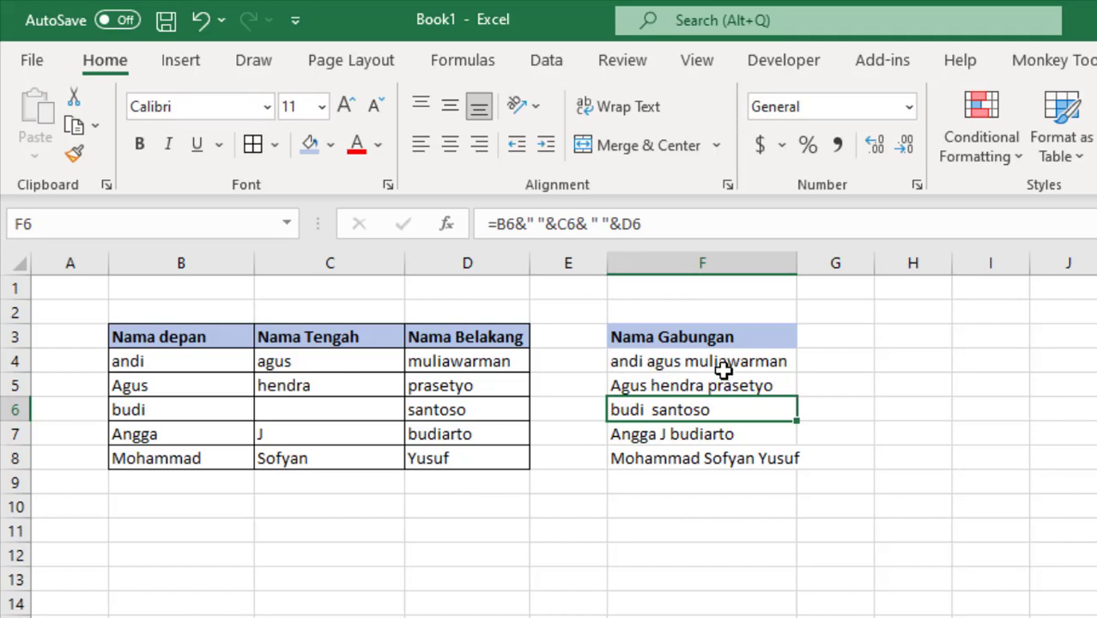
# Copy the combined names in F4:F8, paste them as values starting at H4, and autofit column H.
pyautogui.moveTo(723, 361); pyautogui.dragTo(711, 462)
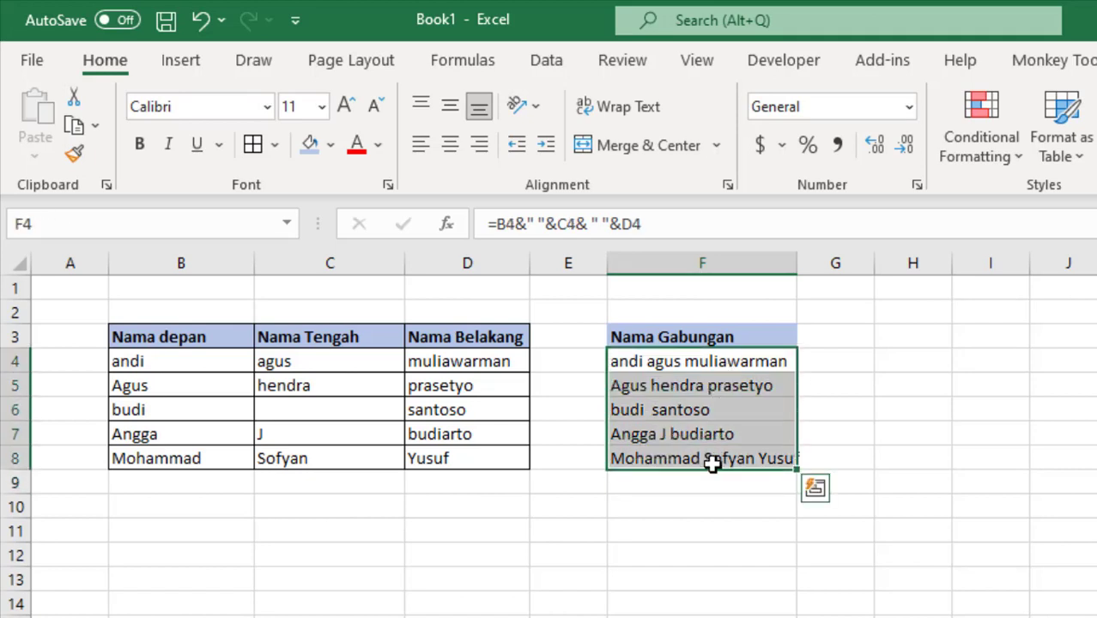
pyautogui.hotkey('ctrl', 'c')
pyautogui.click(903, 352)
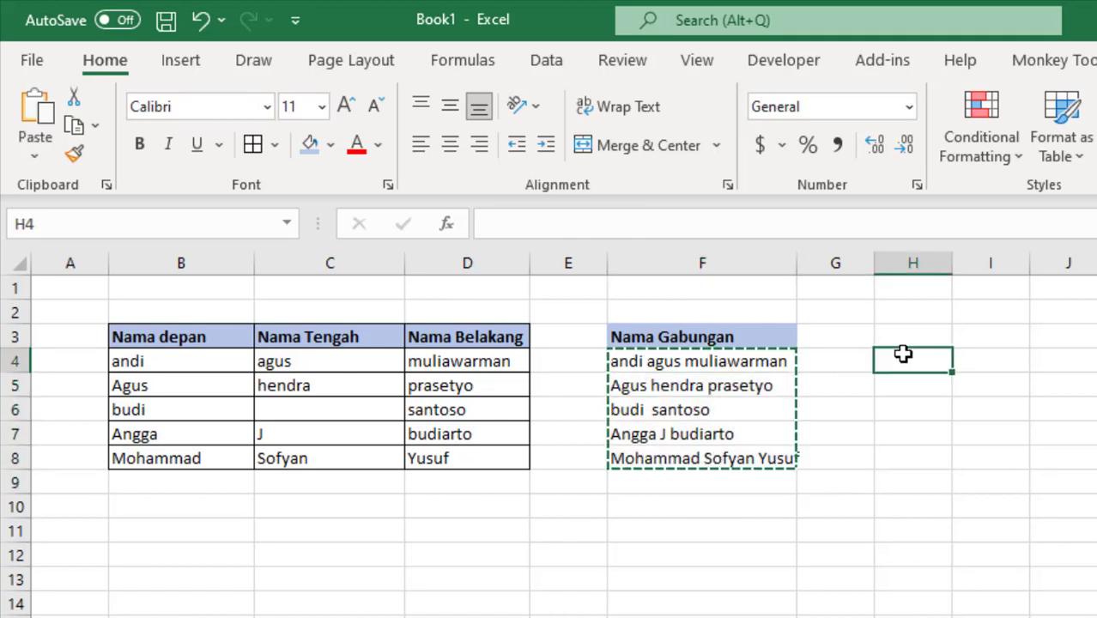
pyautogui.rightClick(902, 353)
pyautogui.click(1008, 366)
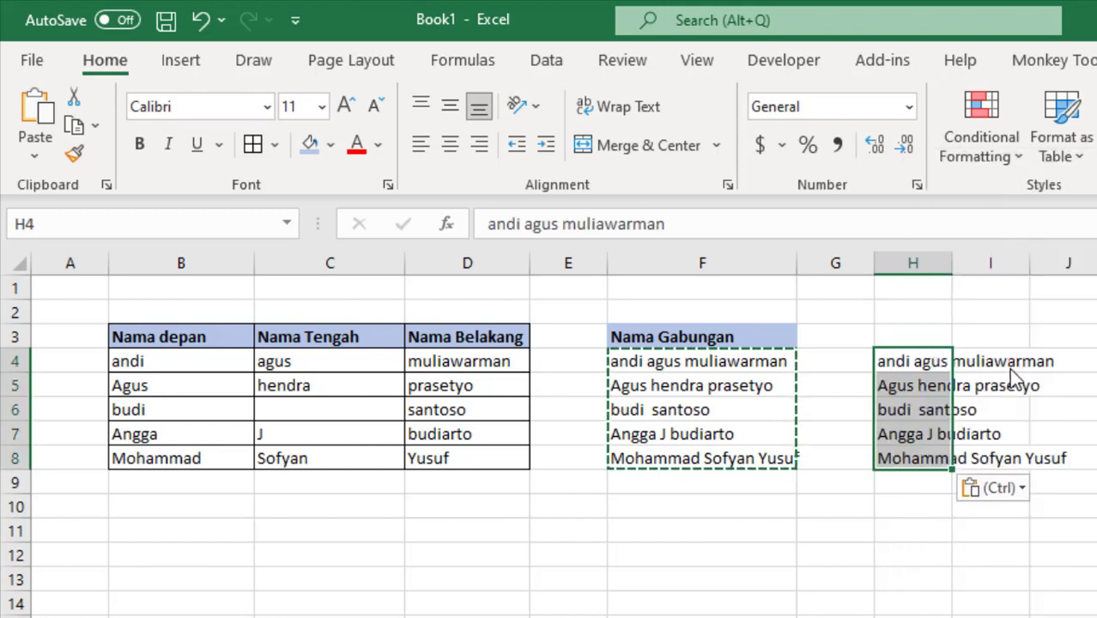
pyautogui.doubleClick(957, 267)
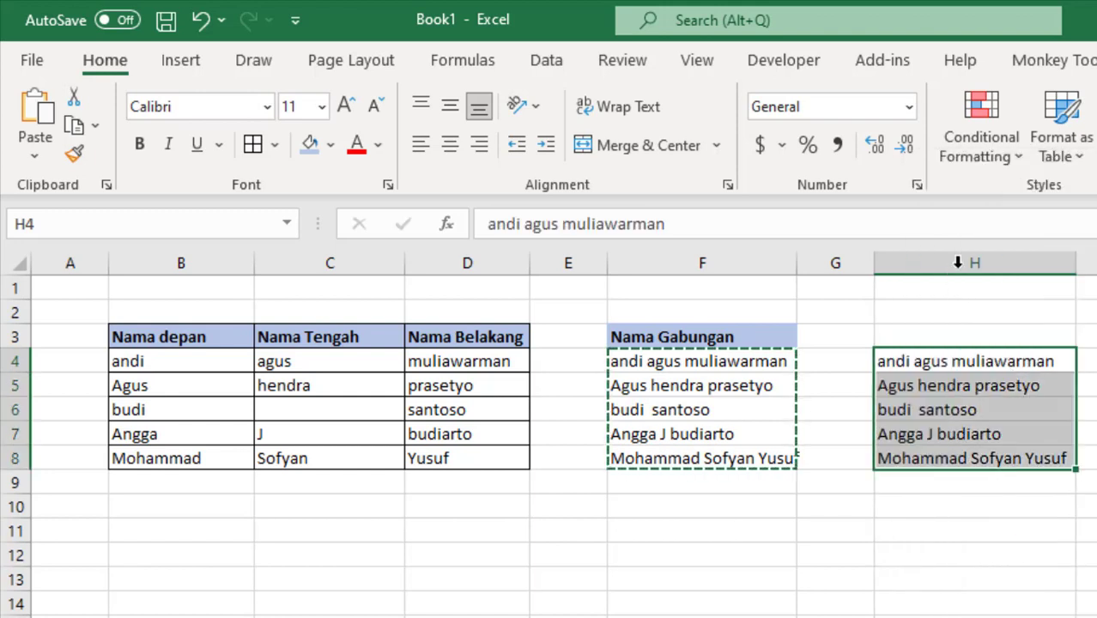
# Examine the spacing between the name parts in H6 and H7 and how F4's formula inserts those spaces.
pyautogui.click(898, 409)
pyautogui.doubleClick(902, 409)
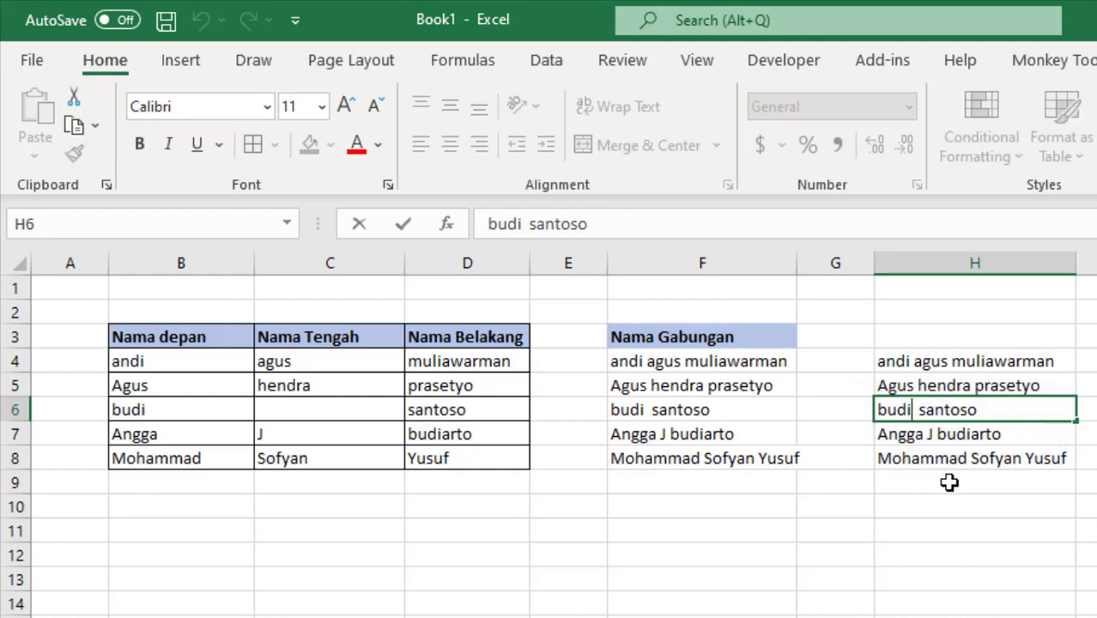
pyautogui.press('Right')
pyautogui.click(921, 433)
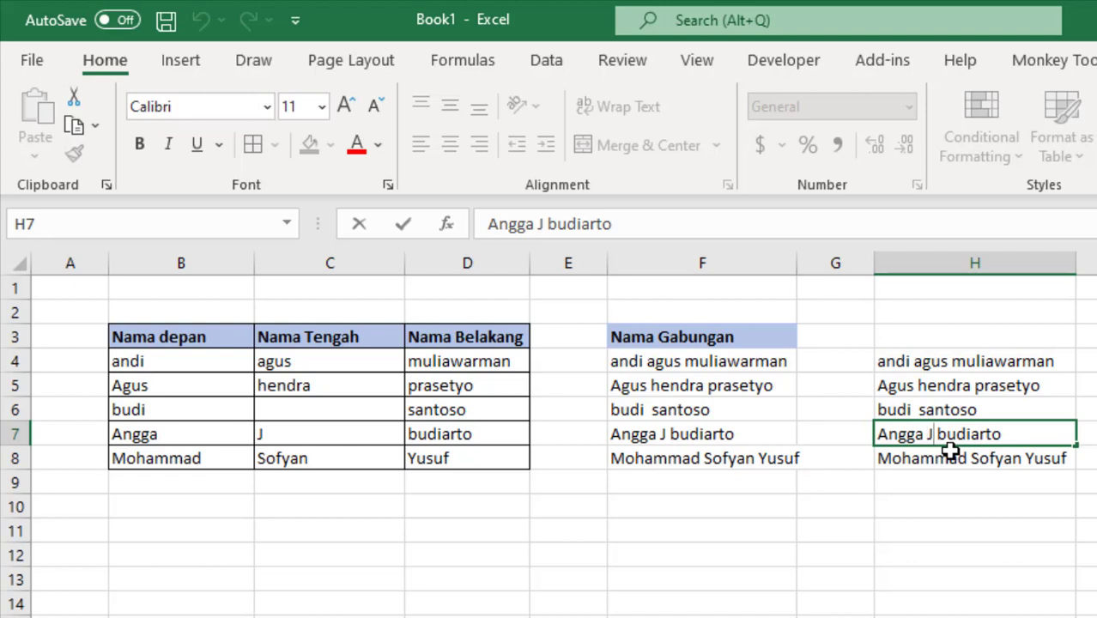
pyautogui.press('Right')
pyautogui.press('Right')
pyautogui.click(668, 363)
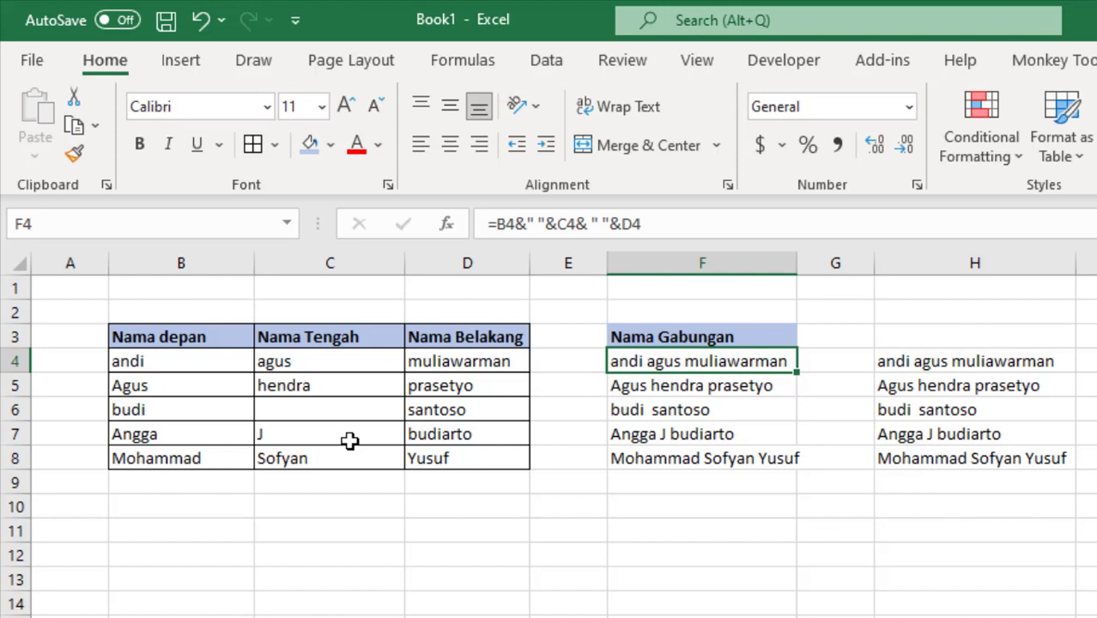
pyautogui.click(555, 225)
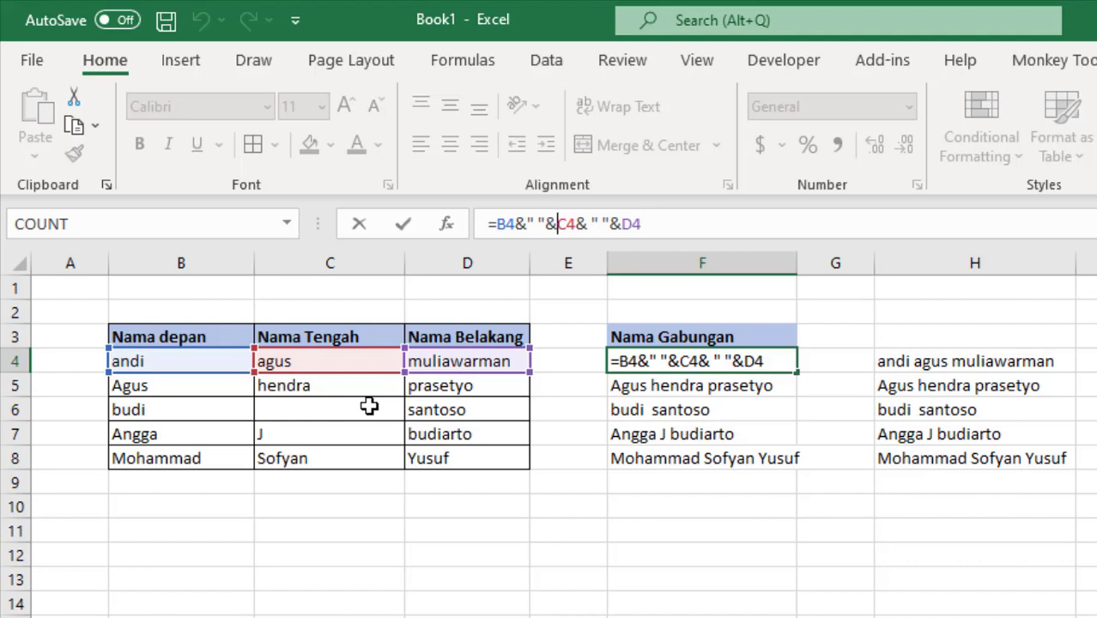
# Leave F4's formula as it is and clear the pasted names from H4:H8.
pyautogui.moveTo(950, 363); pyautogui.dragTo(948, 440)
pyautogui.press('Escape')
pyautogui.moveTo(991, 356); pyautogui.dragTo(987, 466)
pyautogui.press('Delete')
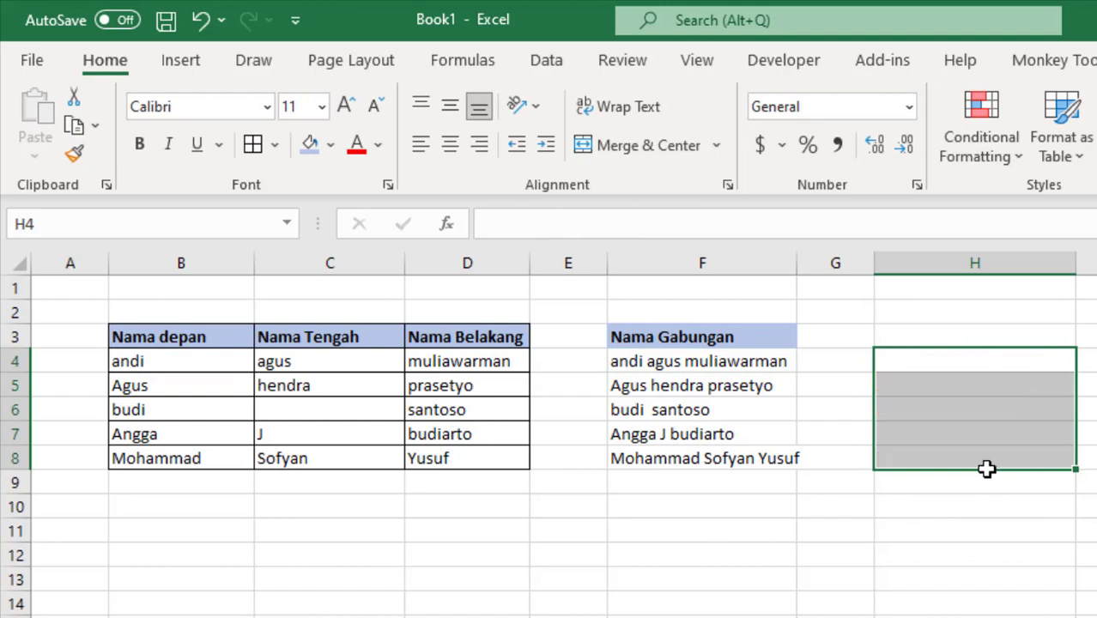
# Check the formulas in F6 and F5 against the middle name cell C6.
pyautogui.click(678, 419)
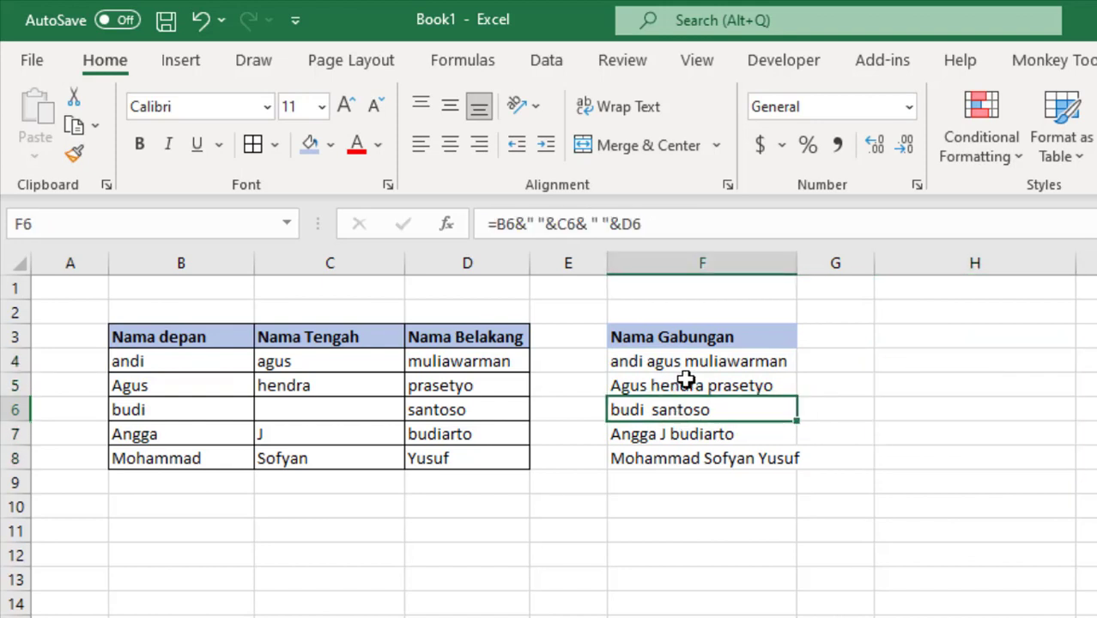
pyautogui.click(686, 381)
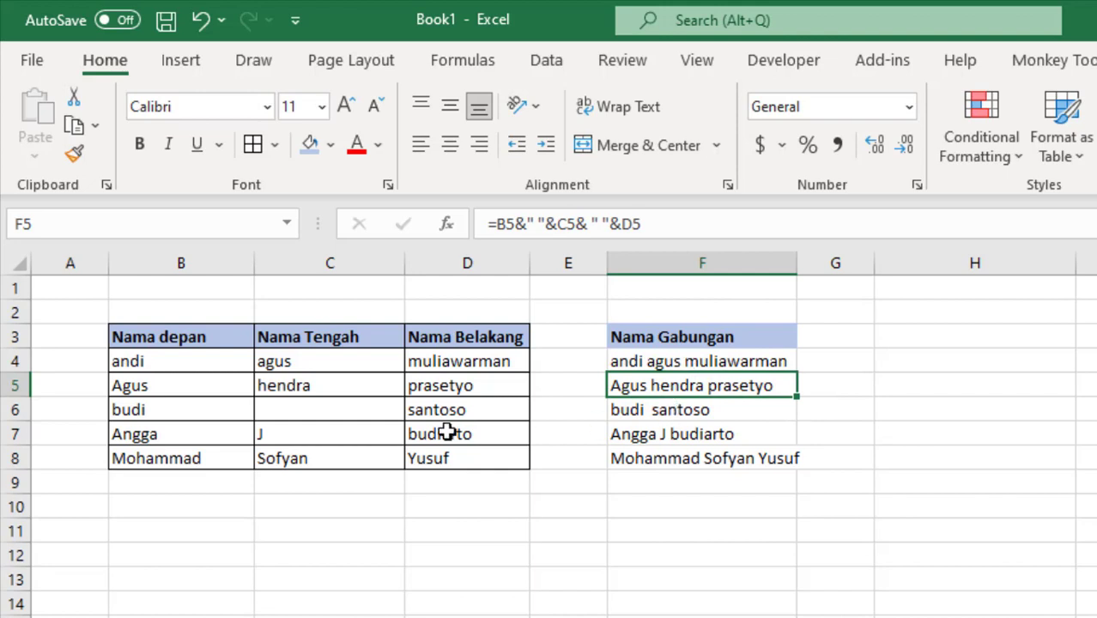
pyautogui.click(377, 413)
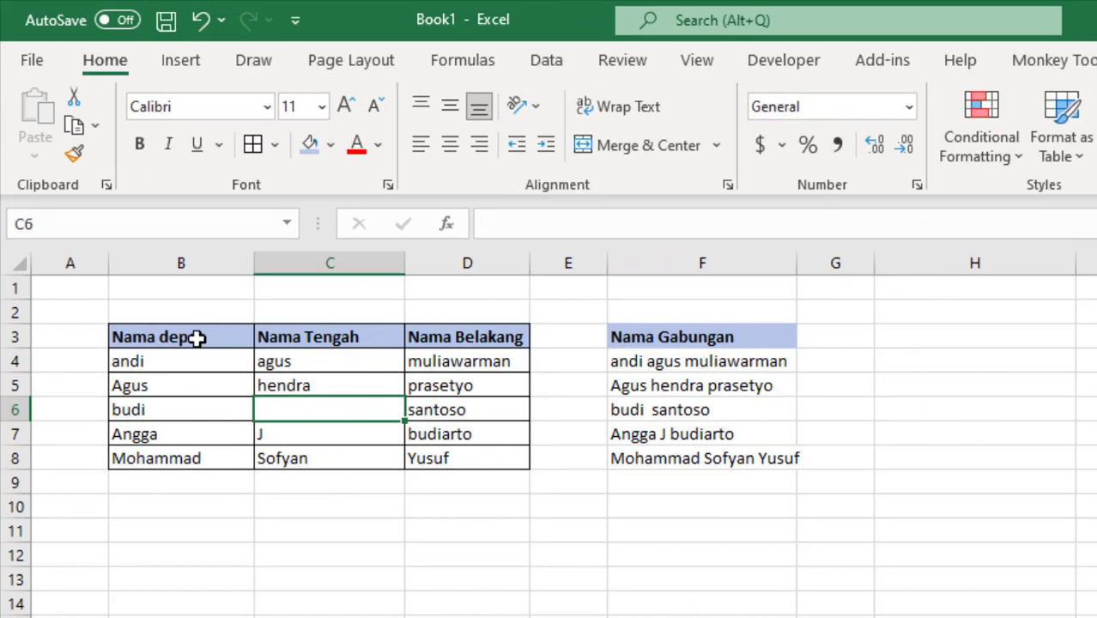
pyautogui.moveTo(197, 338); pyautogui.dragTo(488, 460)
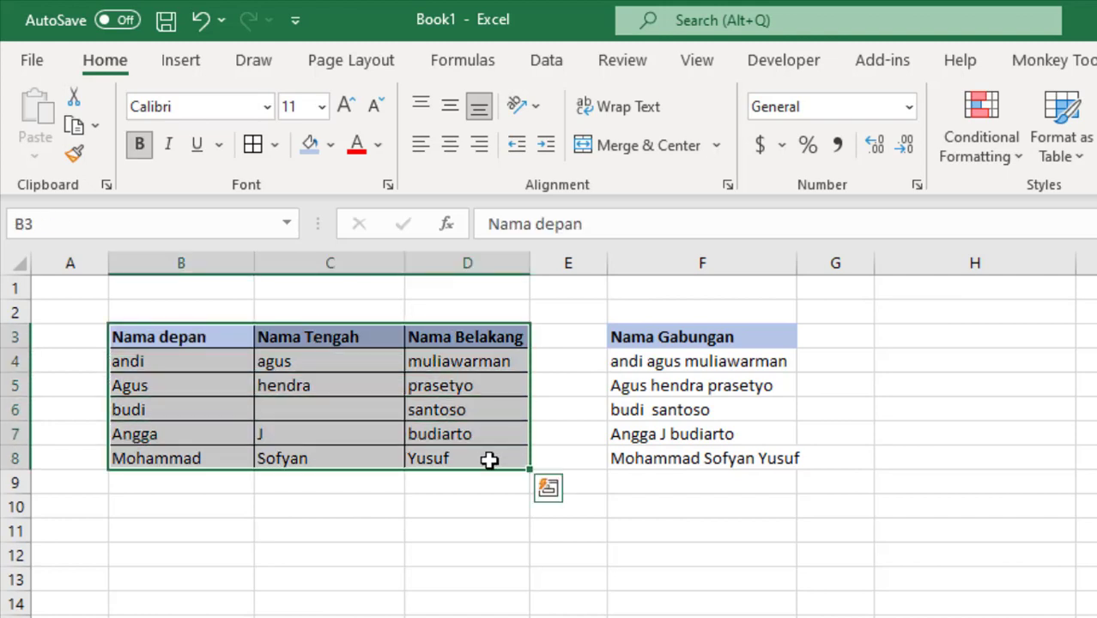
pyautogui.click(543, 65)
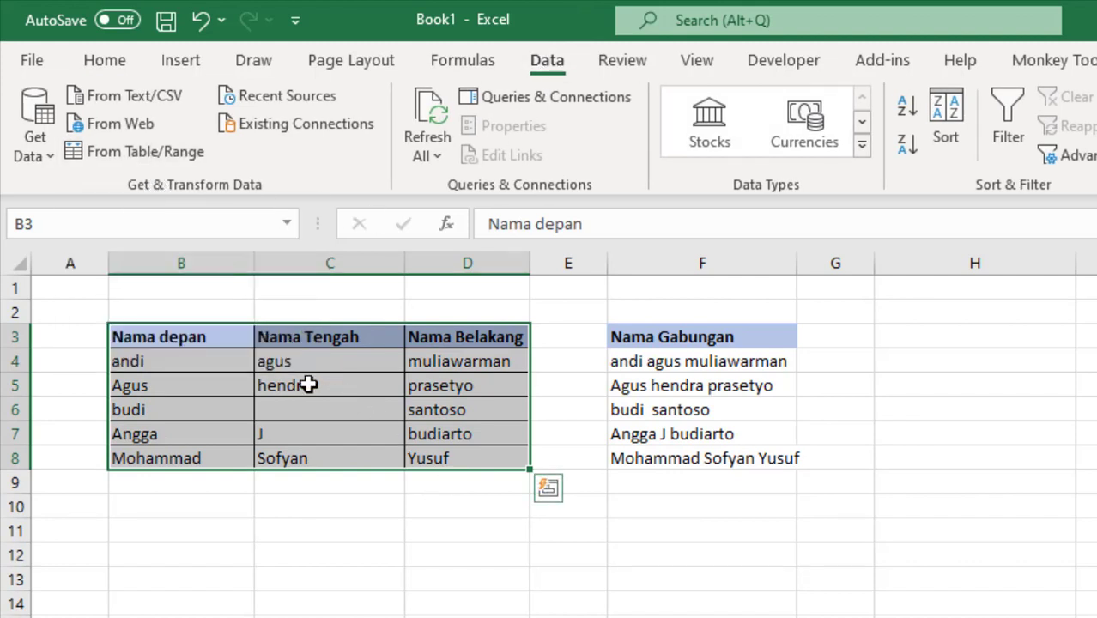
pyautogui.moveTo(200, 341); pyautogui.dragTo(487, 457)
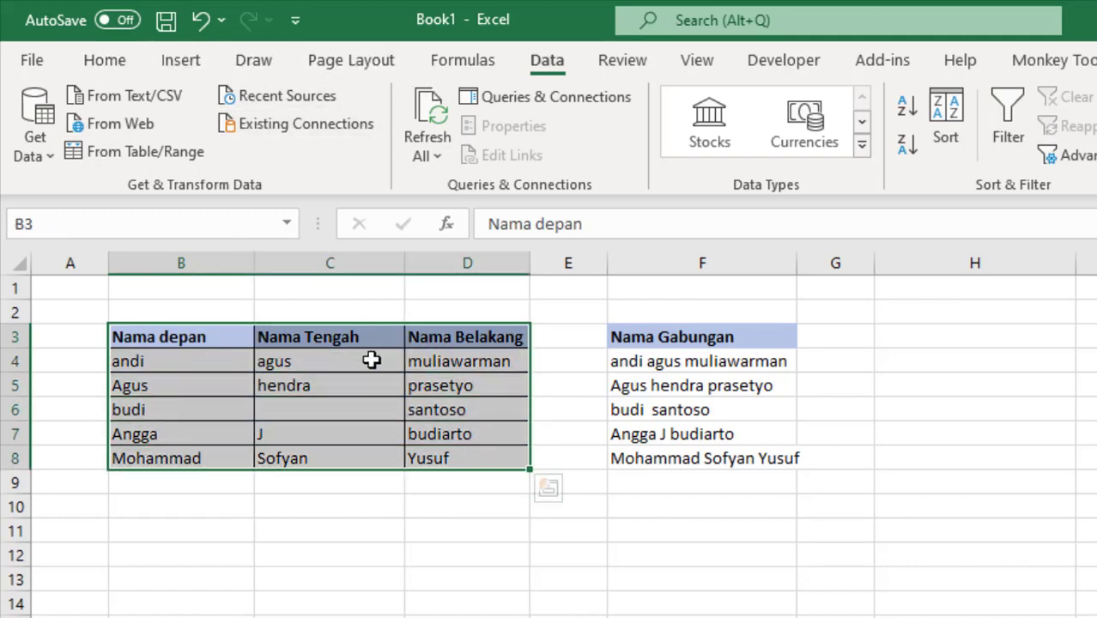
pyautogui.click(123, 67)
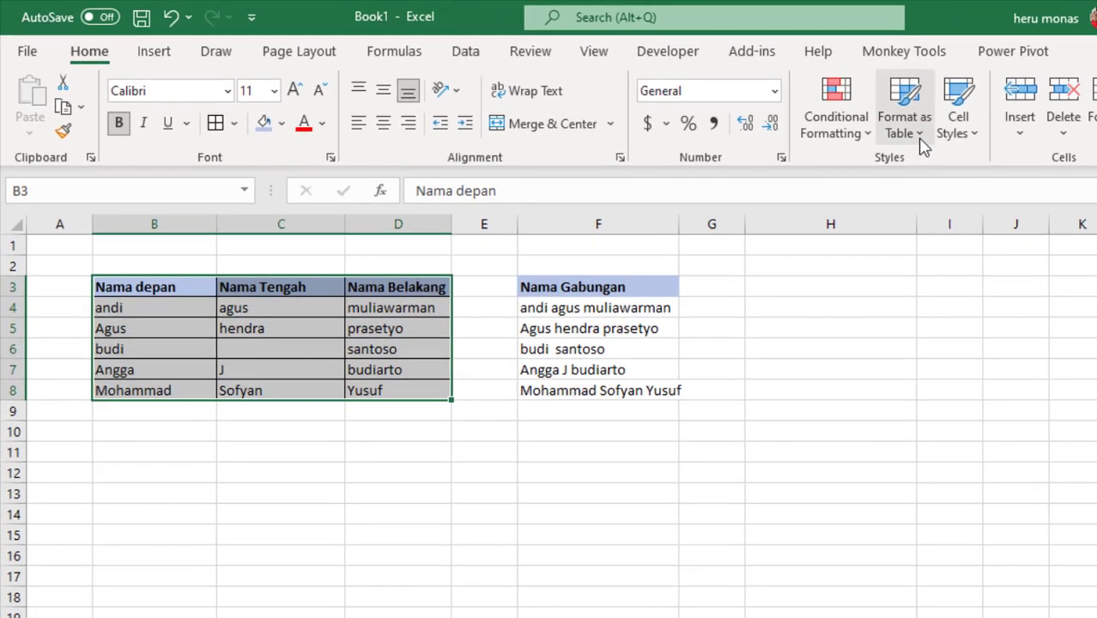
pyautogui.click(918, 133)
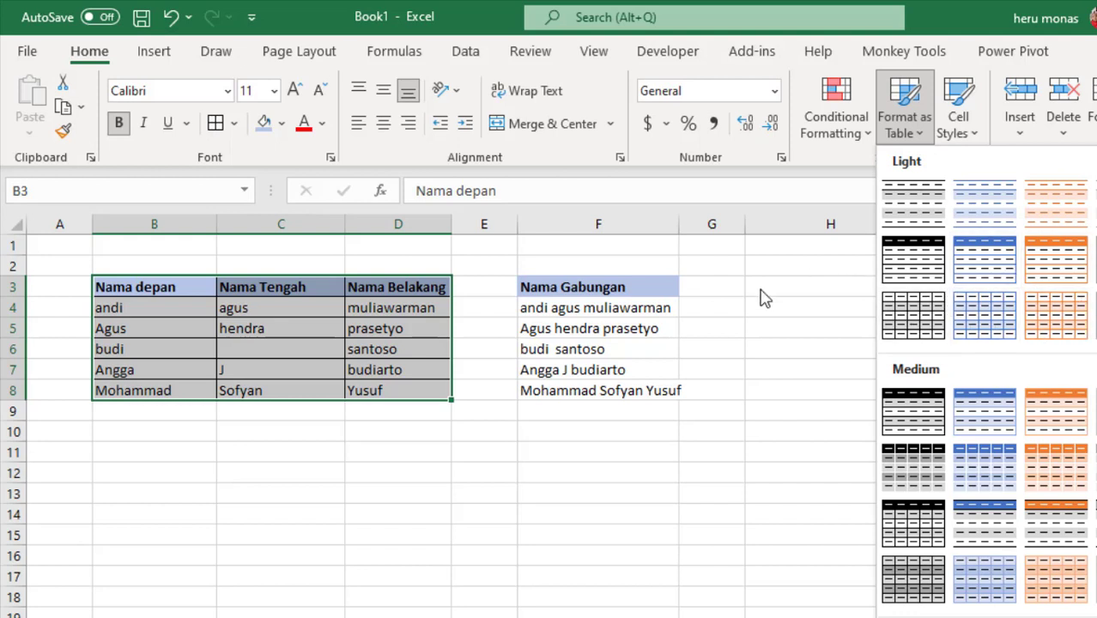
pyautogui.click(541, 506)
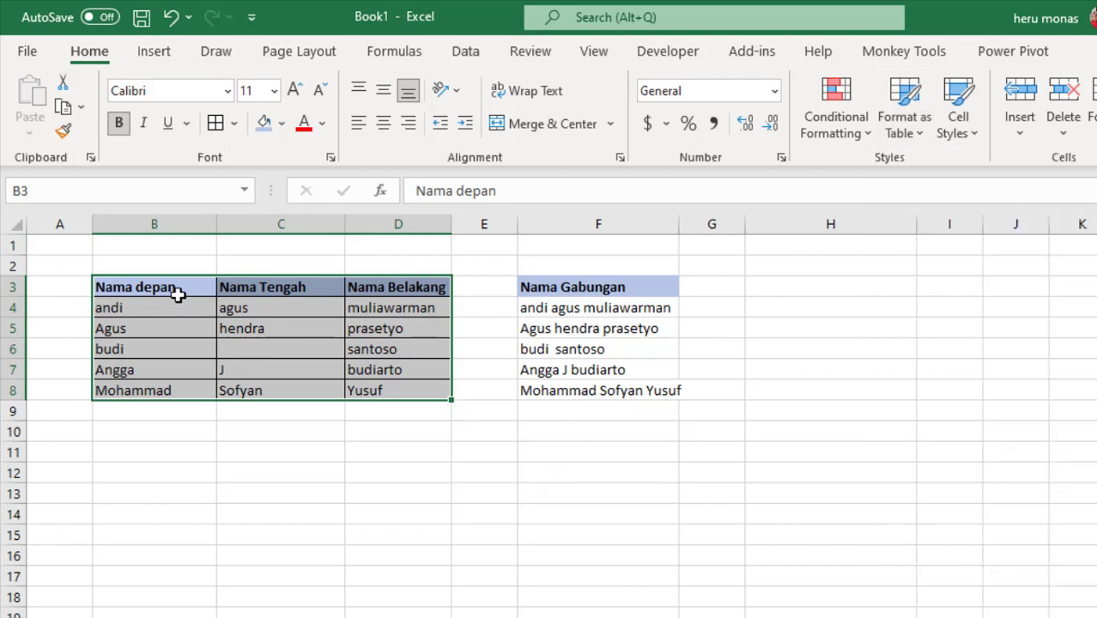
pyautogui.click(175, 290)
pyautogui.moveTo(175, 290); pyautogui.dragTo(424, 391)
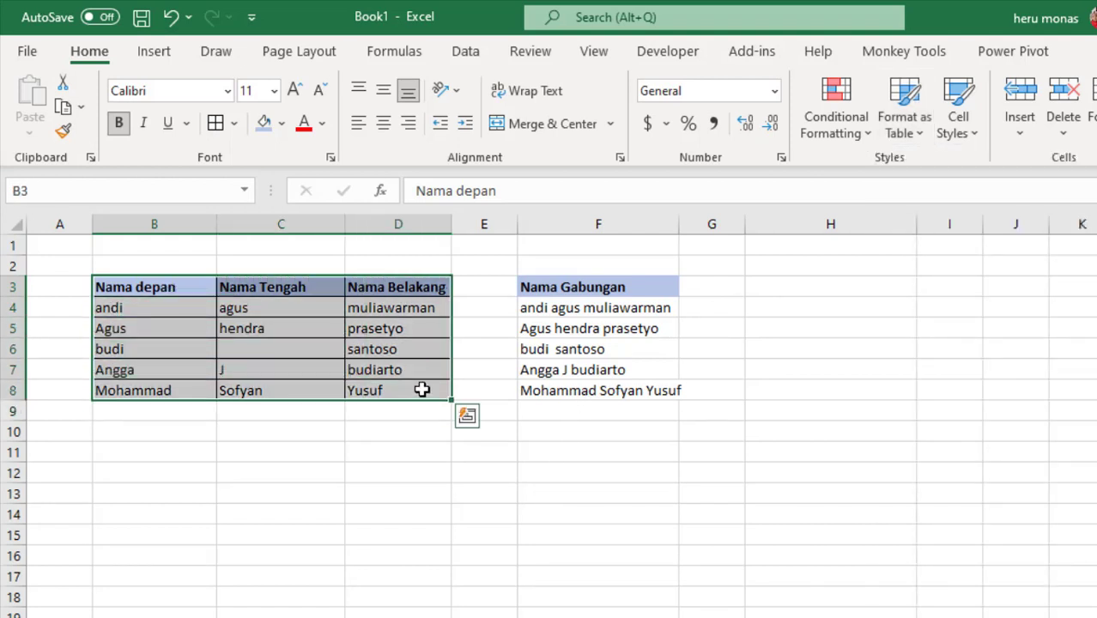
pyautogui.click(471, 57)
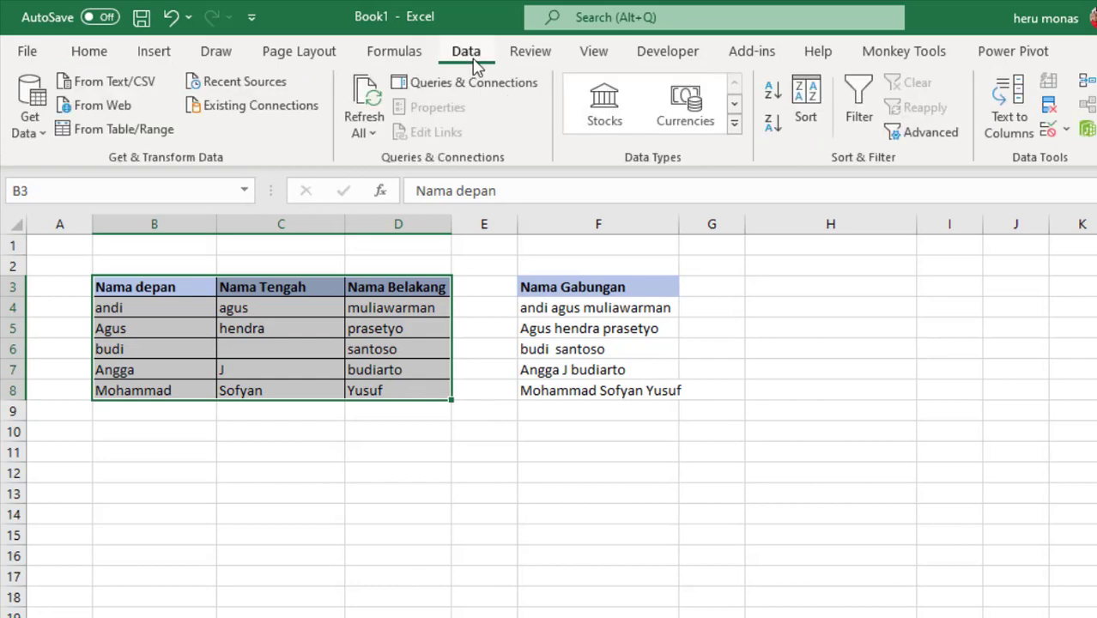
pyautogui.click(82, 56)
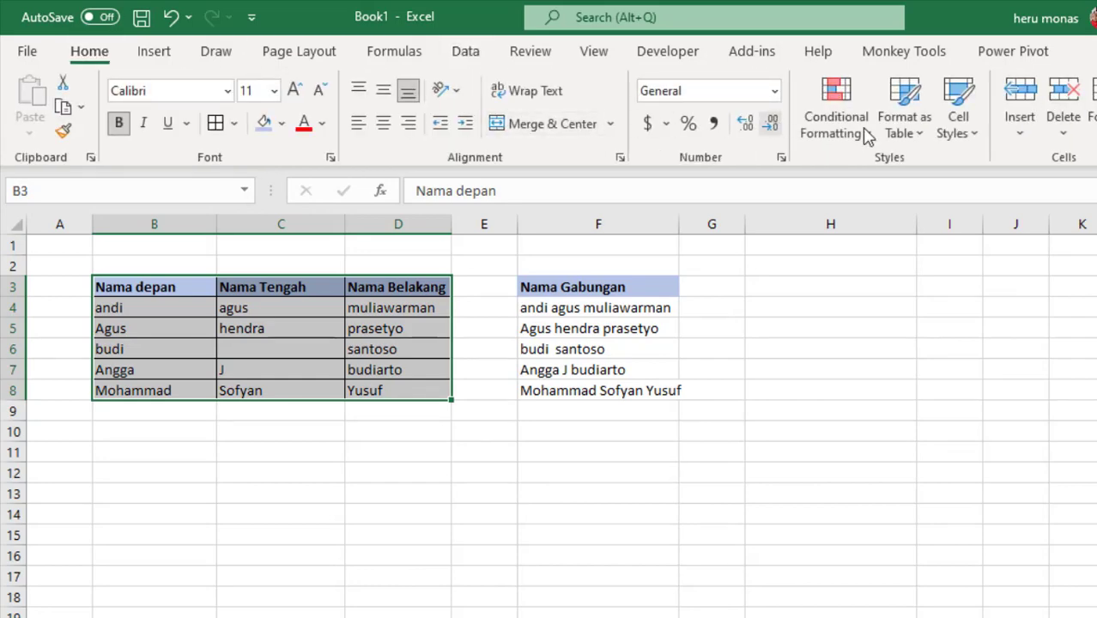
pyautogui.click(918, 139)
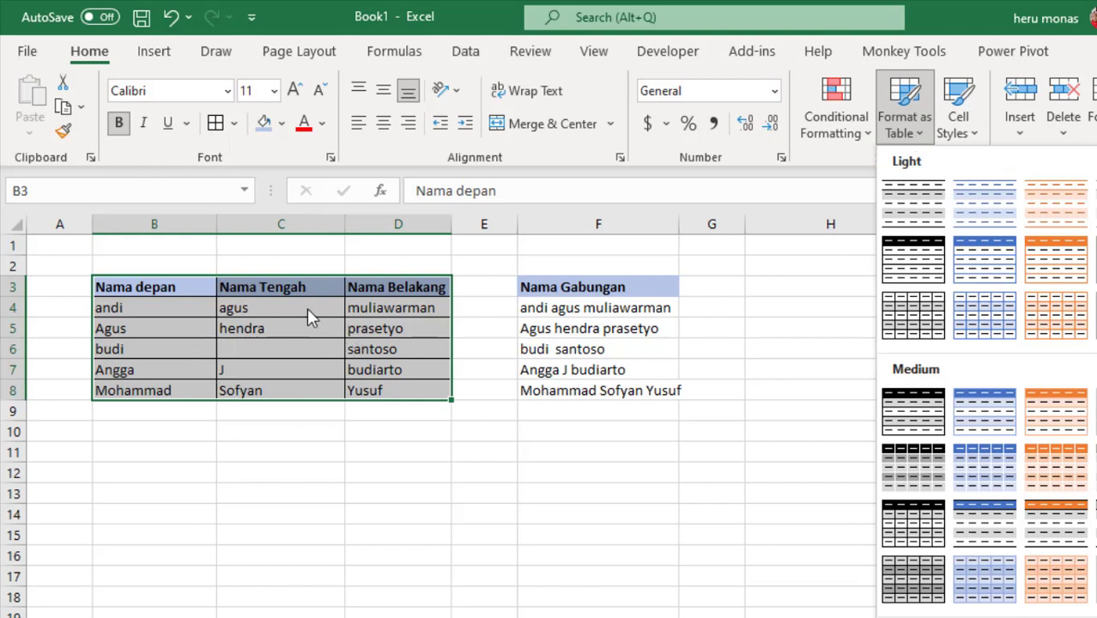
pyautogui.click(254, 251)
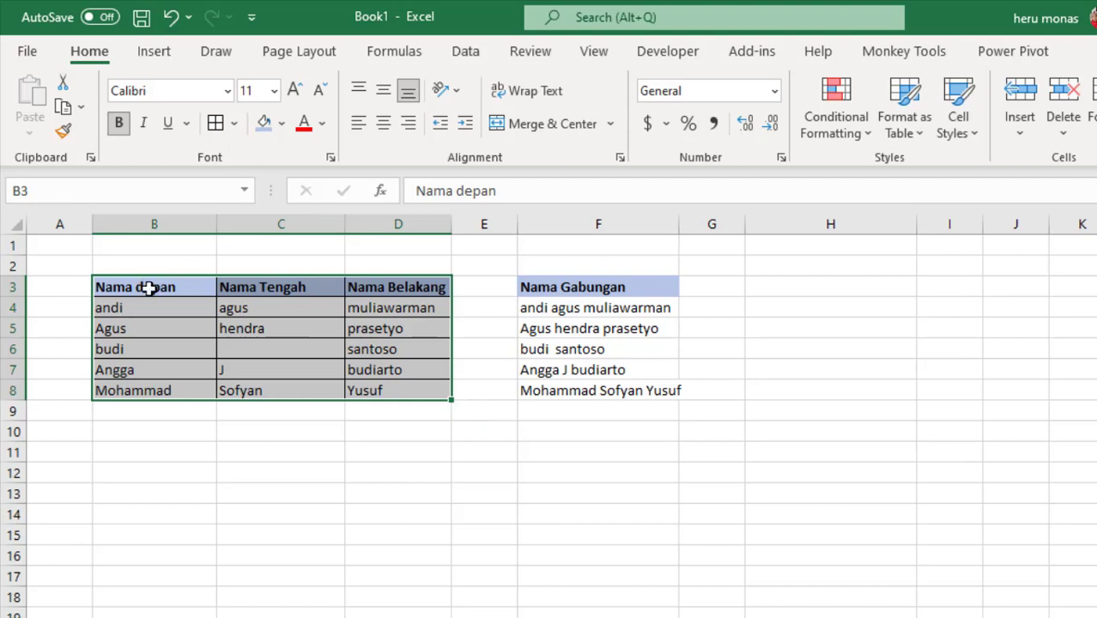
# Load B3:D8 into the Power Query Editor as a table with headers, and move the editor window clear of the source table.
pyautogui.moveTo(149, 286); pyautogui.dragTo(425, 392)
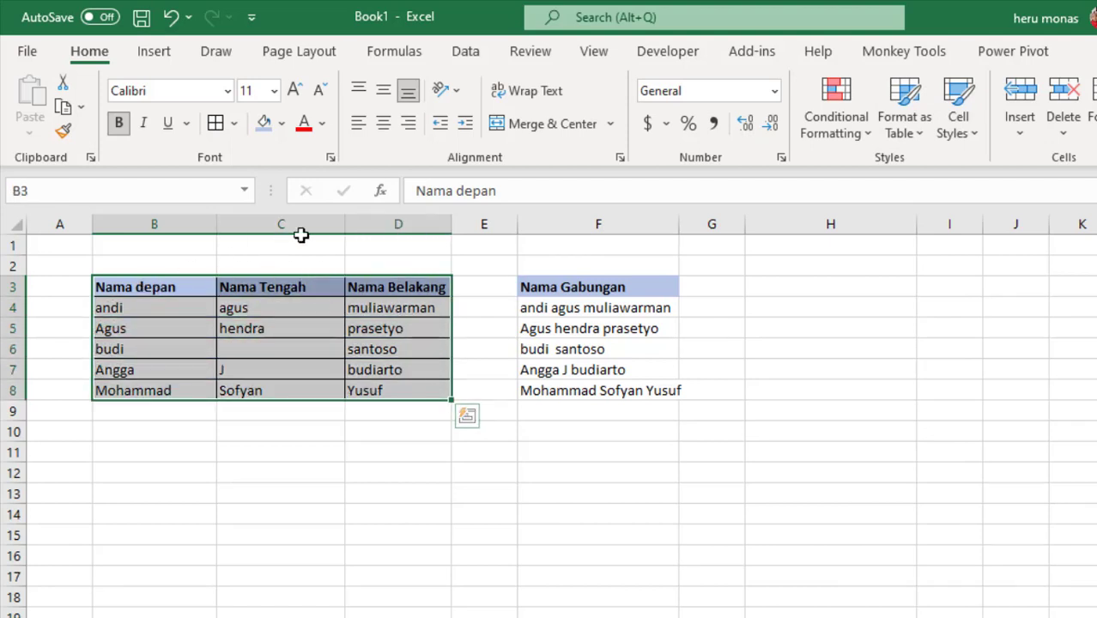
pyautogui.click(480, 57)
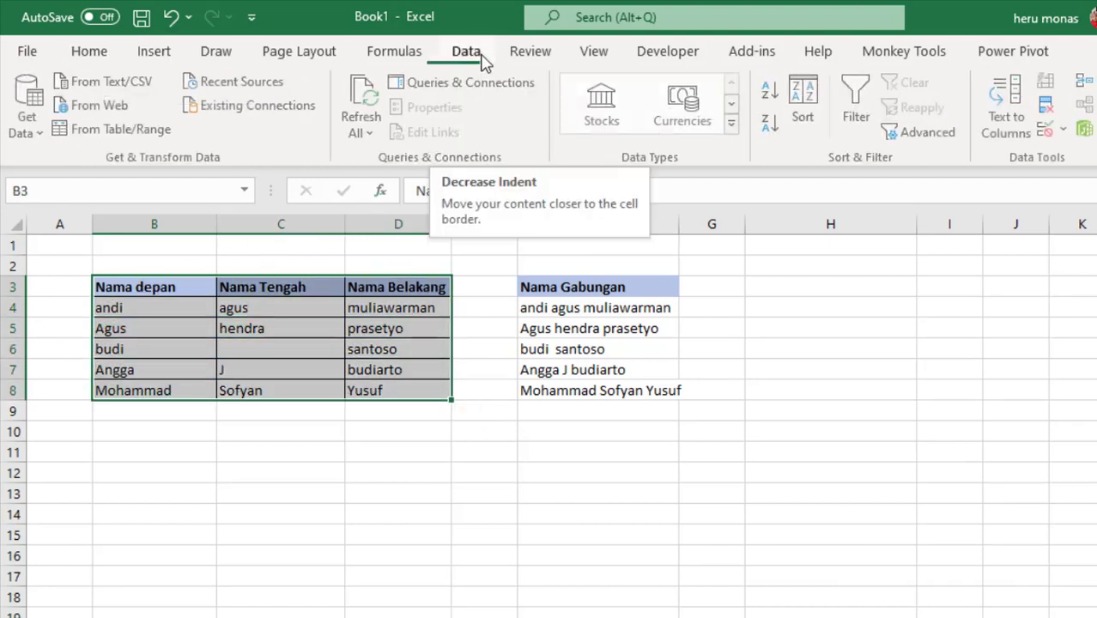
pyautogui.click(143, 136)
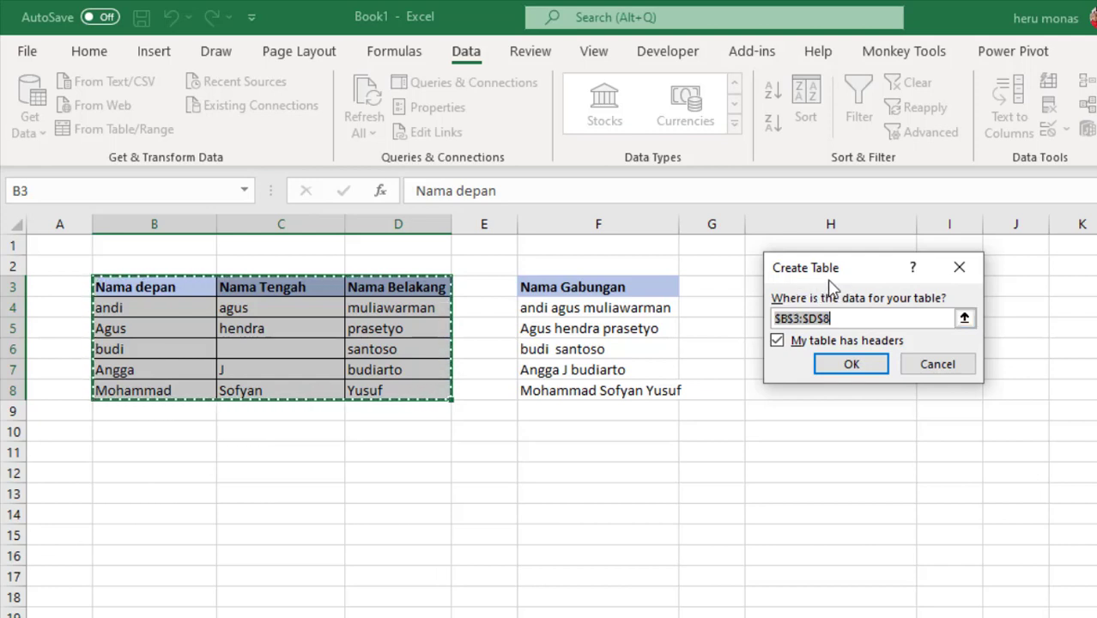
pyautogui.click(861, 364)
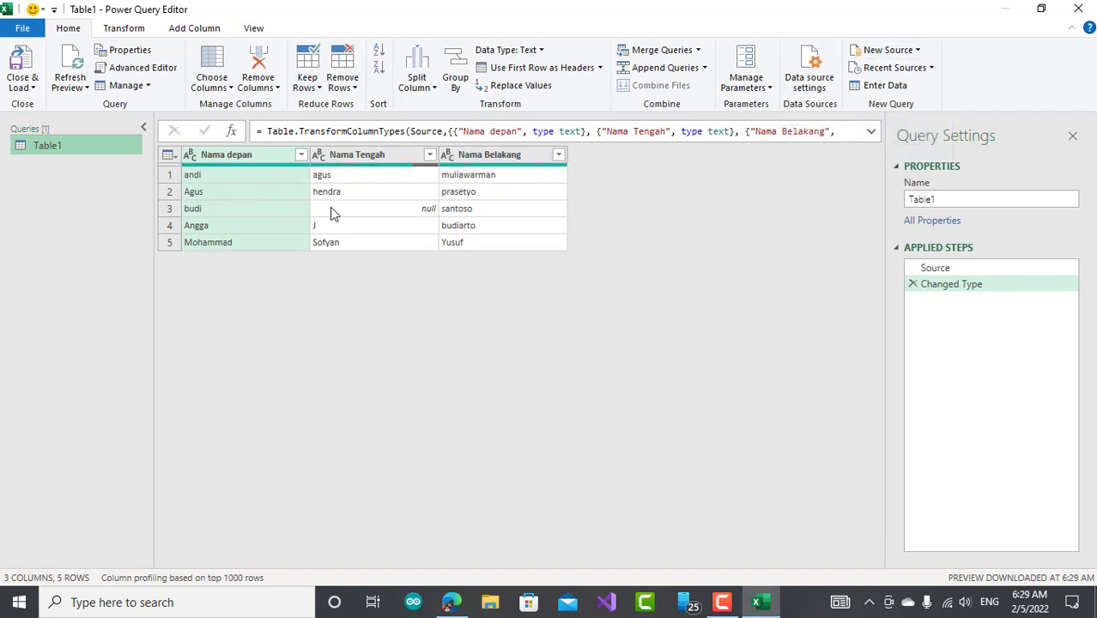
pyautogui.moveTo(482, 13); pyautogui.dragTo(861, 44)
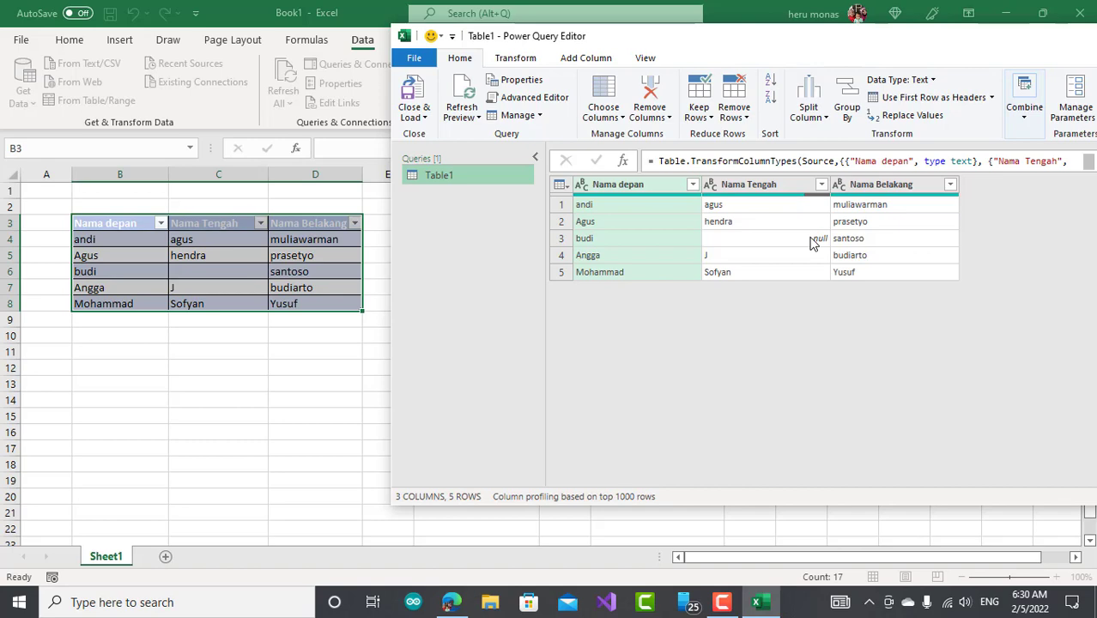
# Start merging the Nama depan, Nama Tengah and Nama Belakang columns into an added column, with Space as the separator.
pyautogui.moveTo(827, 39); pyautogui.dragTo(589, 36)
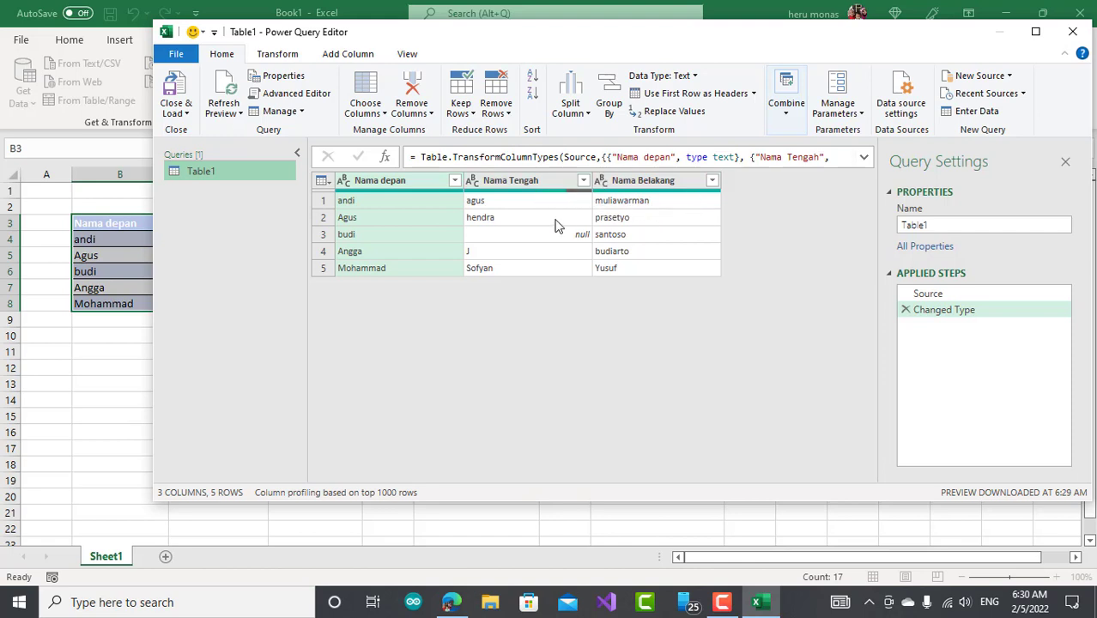
pyautogui.click(397, 181)
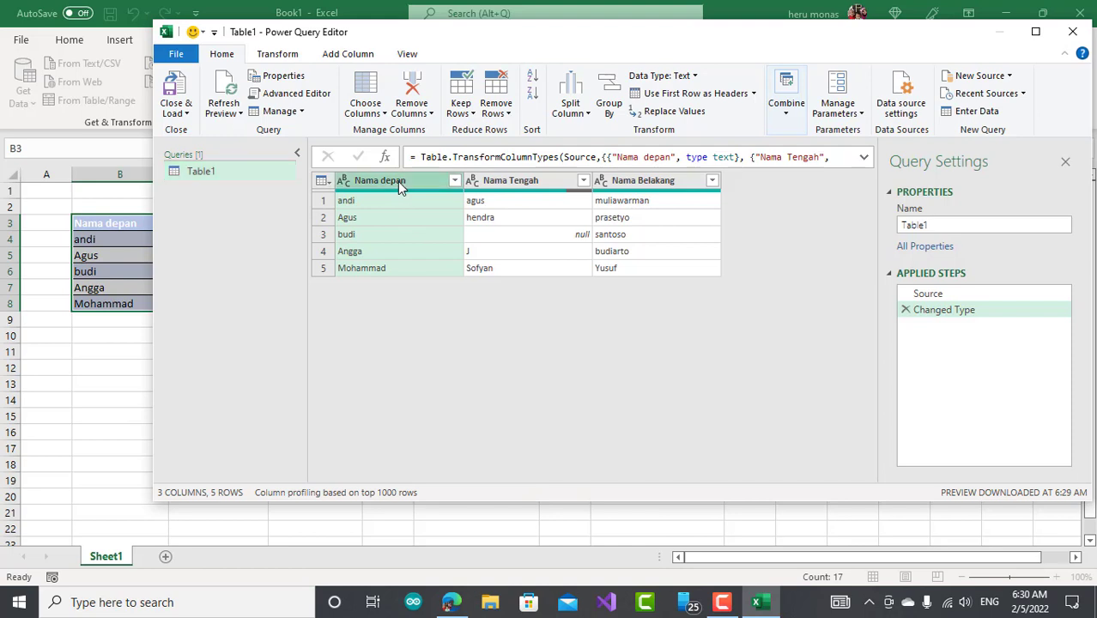
pyautogui.keyDown('ctrl'); pyautogui.click(543, 187); pyautogui.keyUp('ctrl')
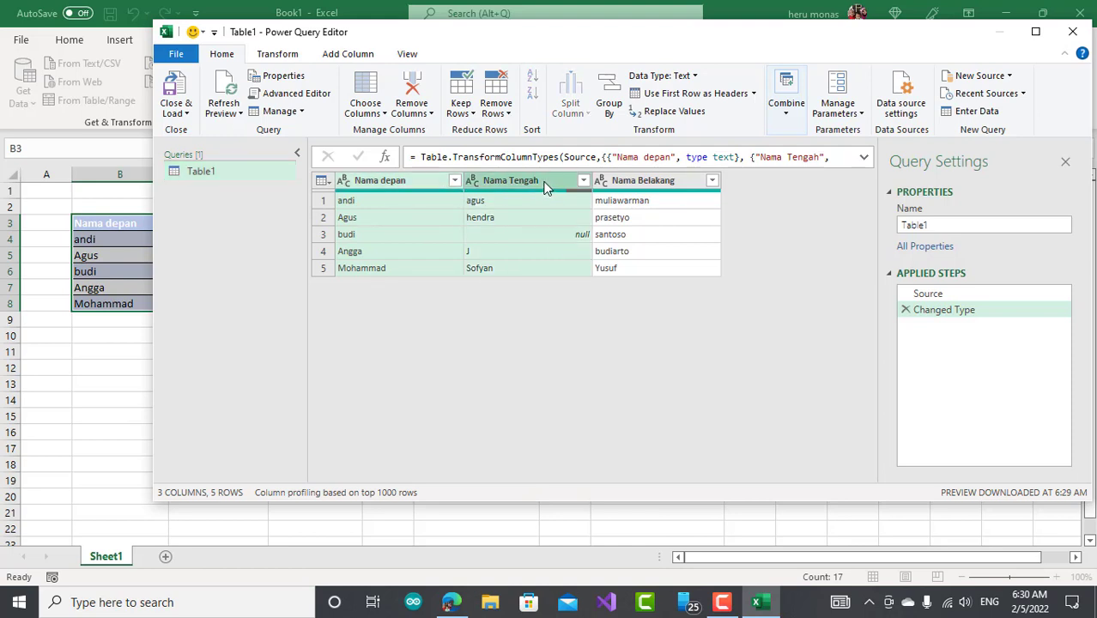
pyautogui.keyDown('ctrl'); pyautogui.click(650, 180); pyautogui.keyUp('ctrl')
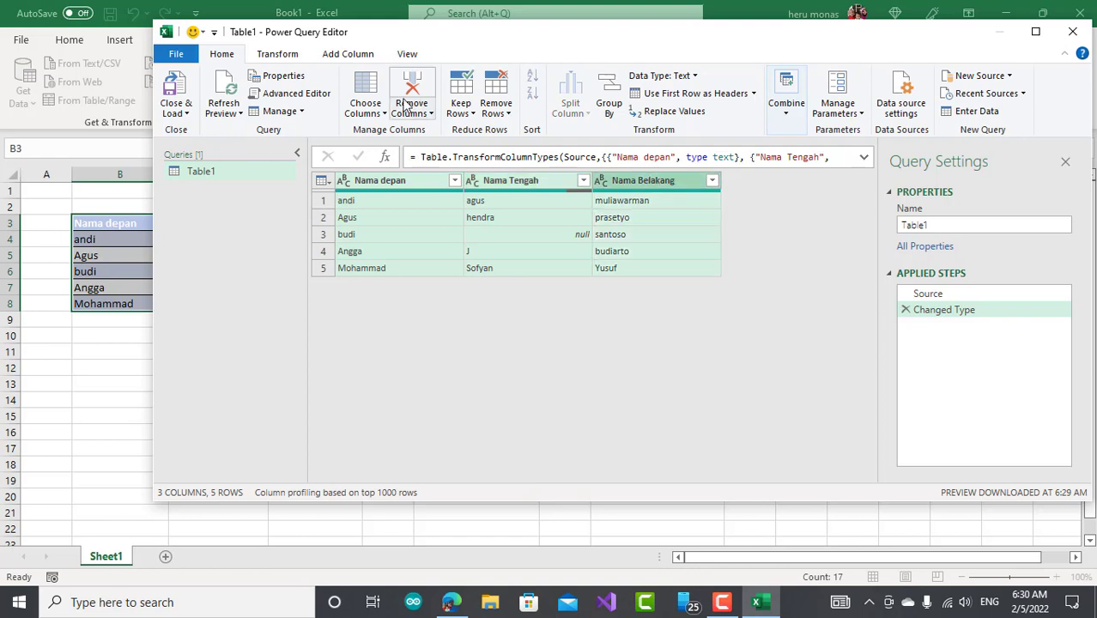
pyautogui.click(347, 54)
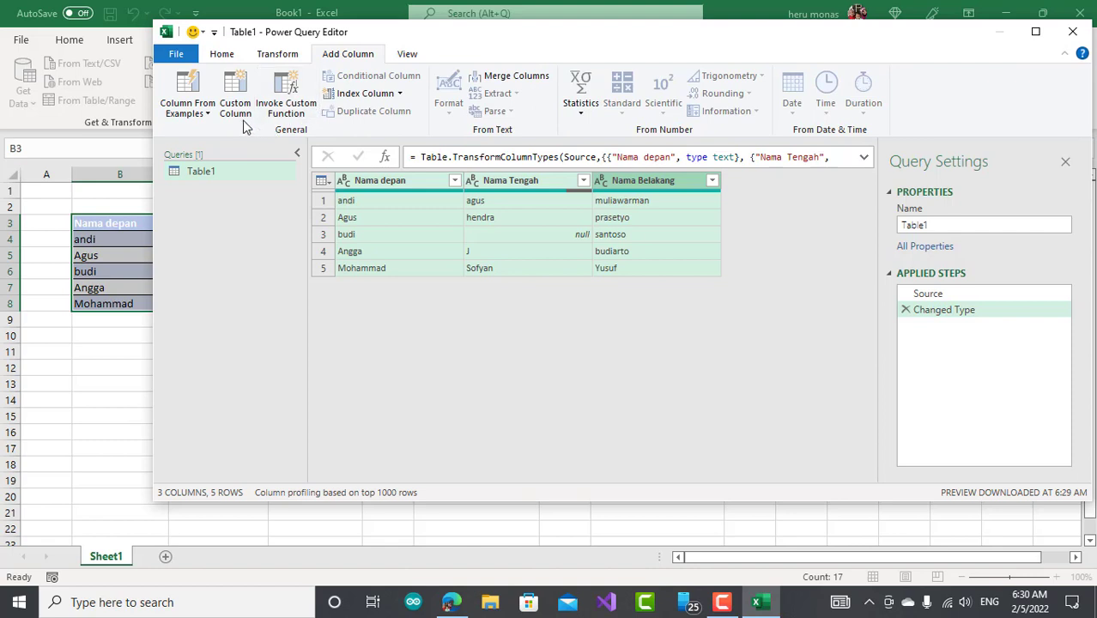
pyautogui.click(503, 79)
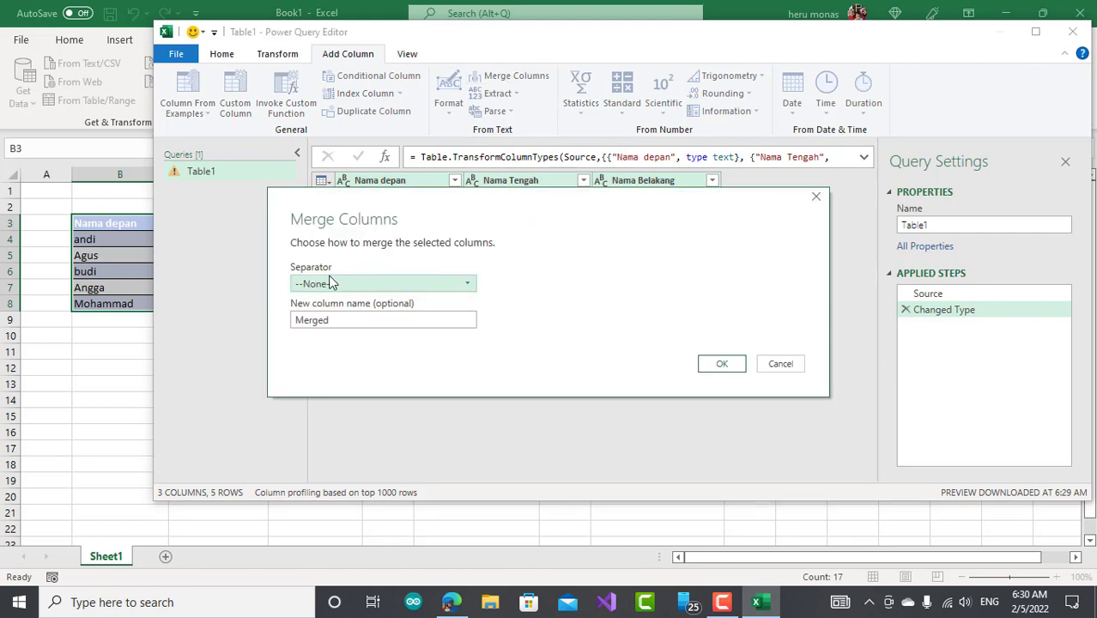
pyautogui.click(468, 287)
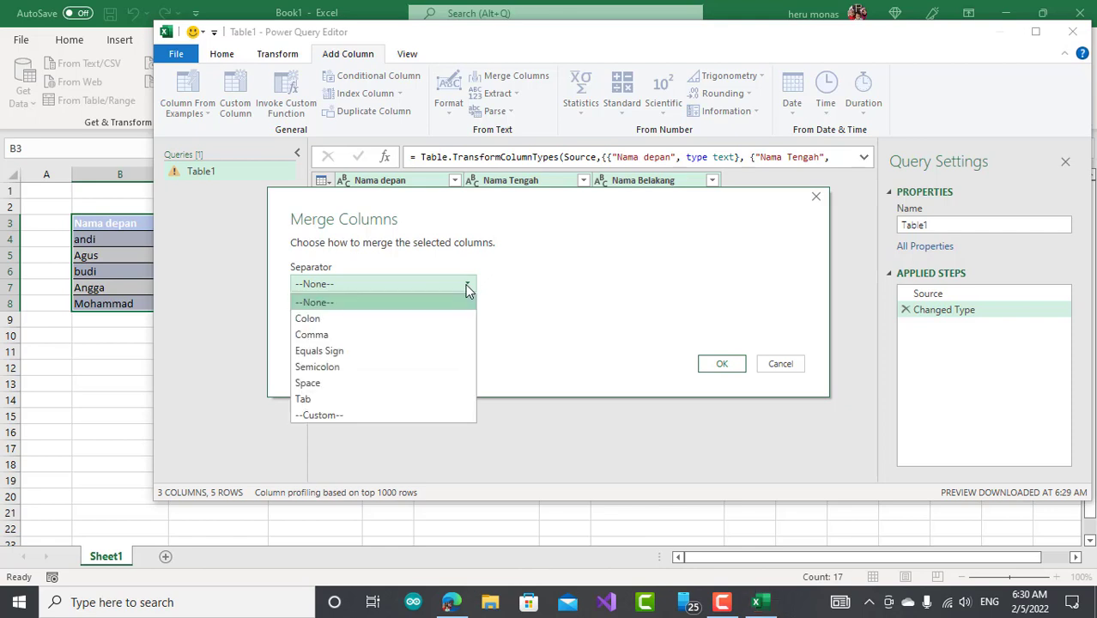
pyautogui.click(359, 381)
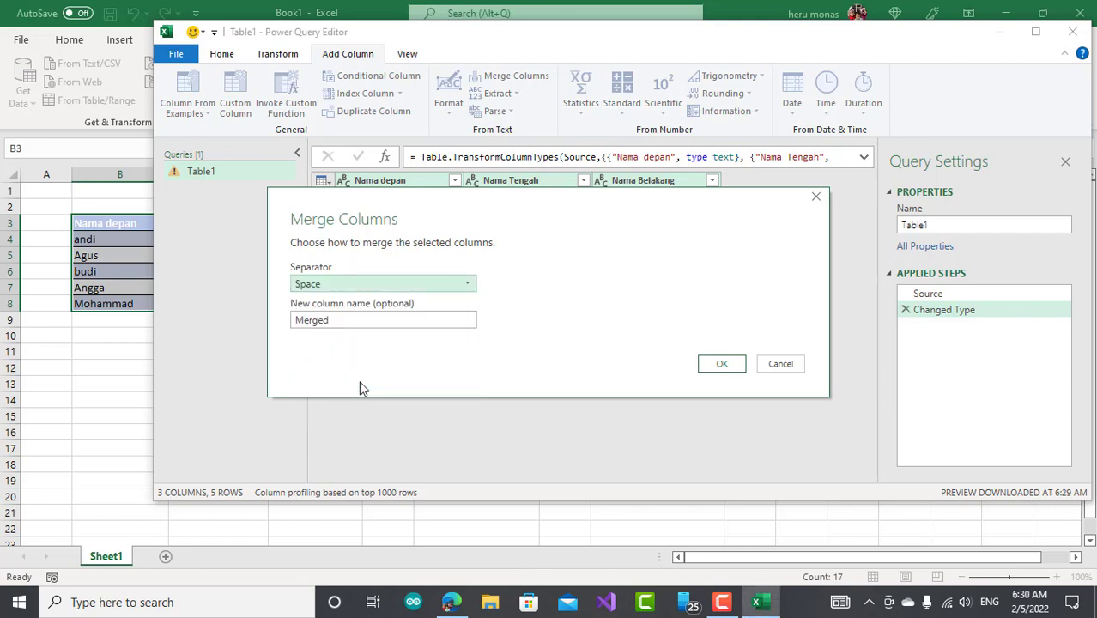
# Name the new merged column gabungan and create it.
pyautogui.click(402, 318)
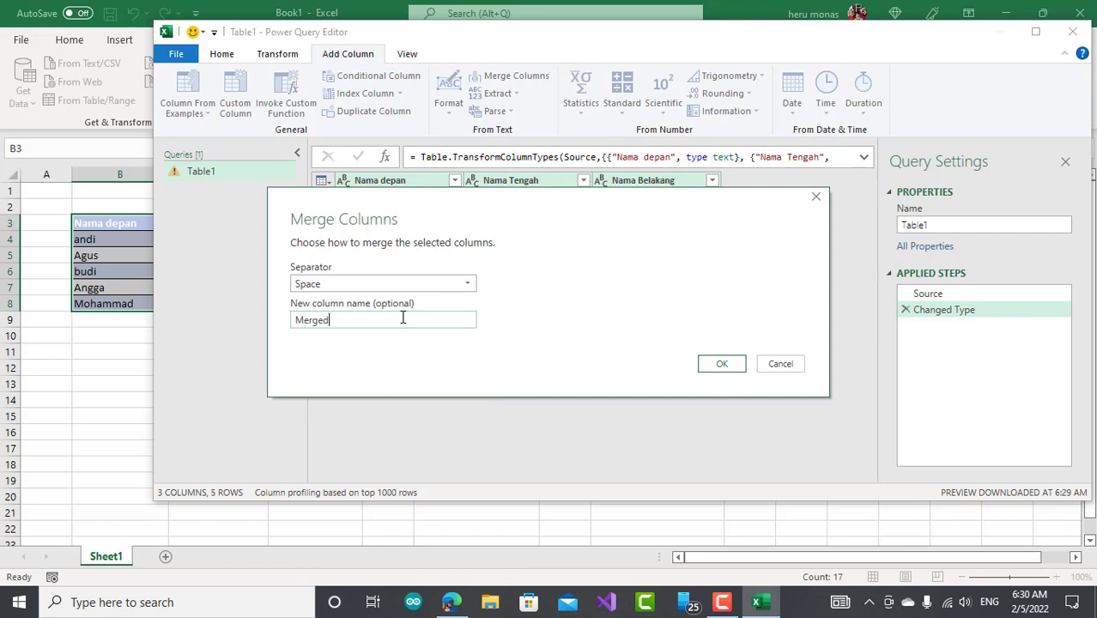
pyautogui.press('BackSpace')
pyautogui.press('BackSpace')
pyautogui.press('BackSpace')
pyautogui.press('BackSpace')
pyautogui.press('BackSpace')
pyautogui.press('BackSpace')
pyautogui.write('gabungan')
pyautogui.click(716, 364)
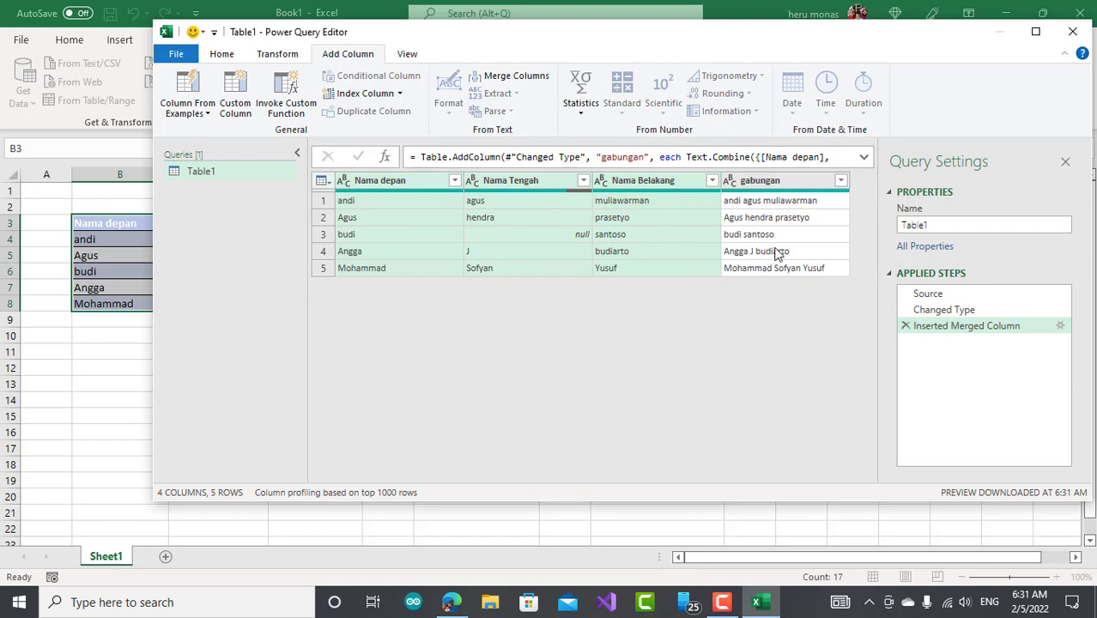
# Examine the spacing of row 3's merged name in gabungan and compare it with the Nama Gabungan column in the worksheet.
pyautogui.click(755, 237)
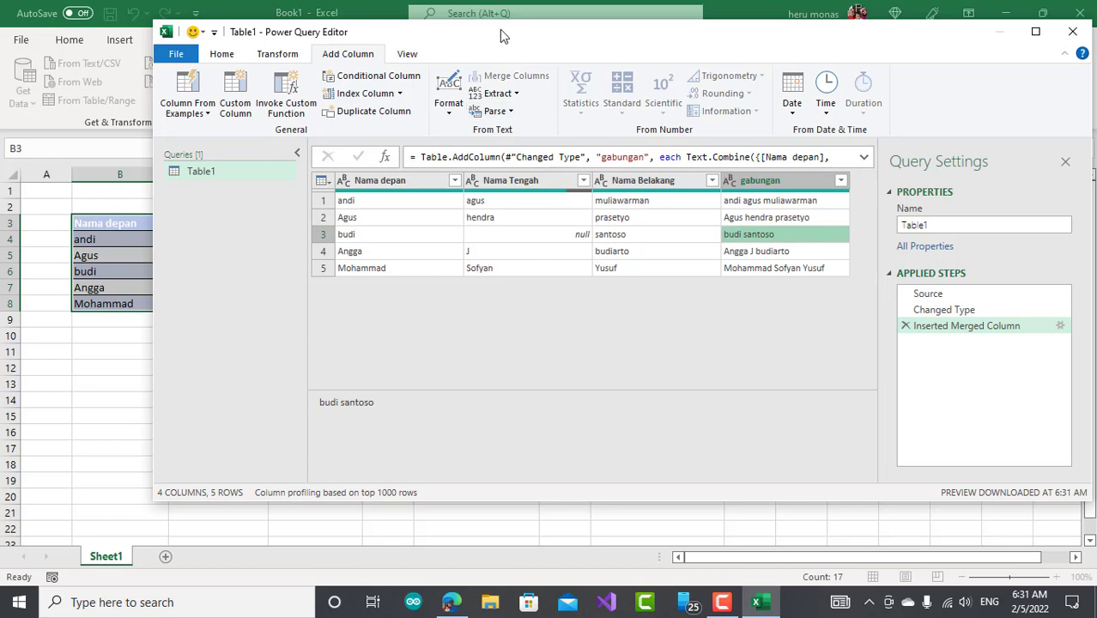
pyautogui.moveTo(500, 32); pyautogui.dragTo(709, 35)
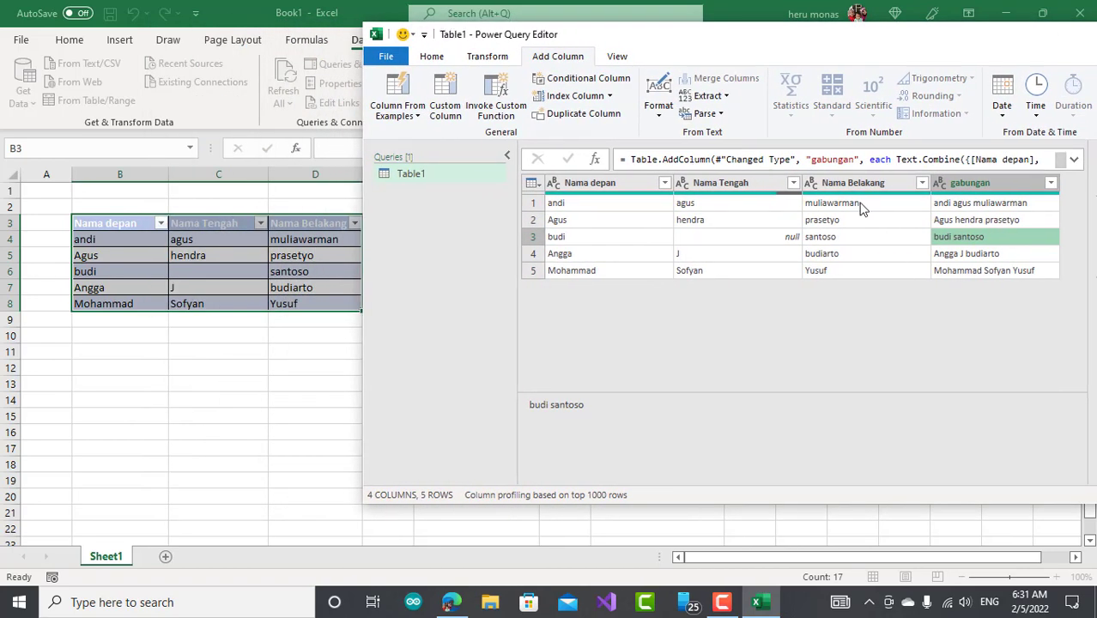
pyautogui.click(551, 405)
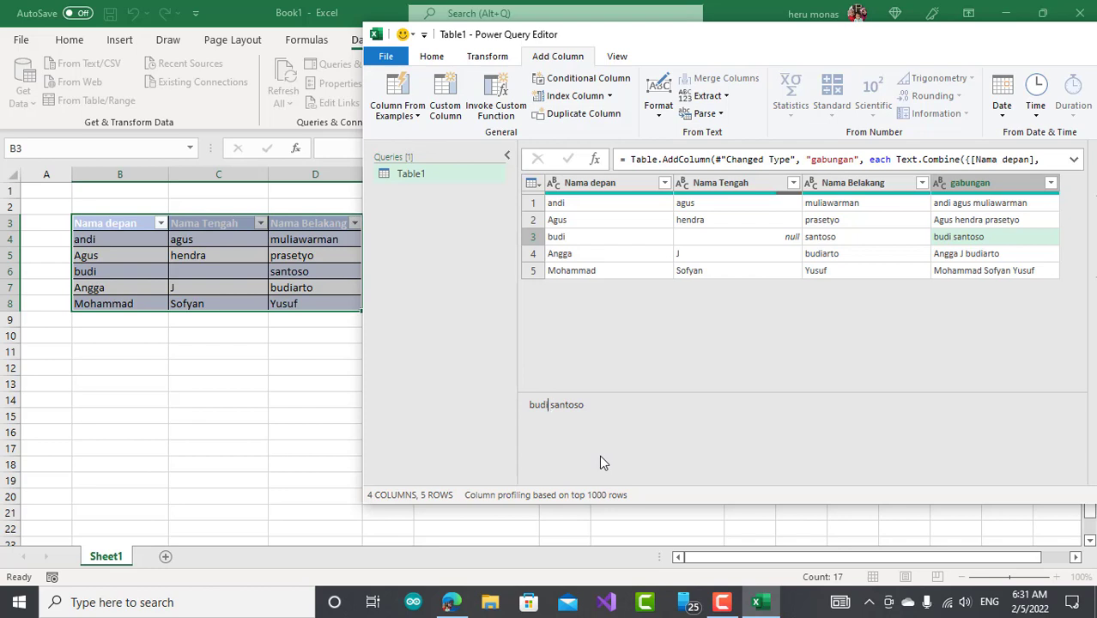
pyautogui.press('Right')
pyautogui.moveTo(534, 34); pyautogui.dragTo(755, 48)
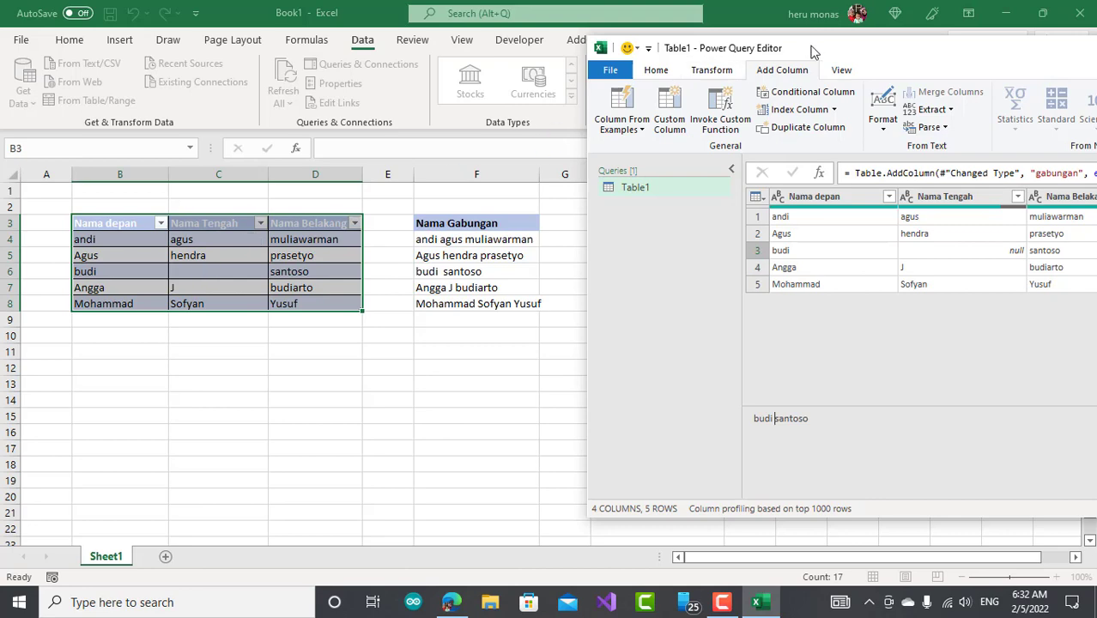
pyautogui.moveTo(813, 53); pyautogui.dragTo(584, 44)
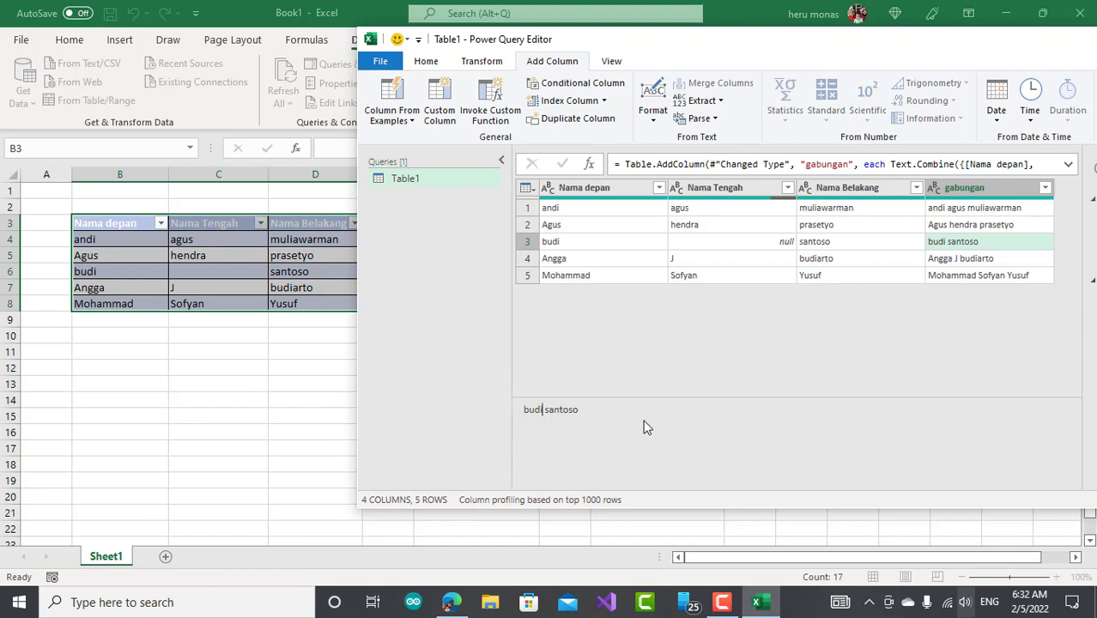
# Remove every column except gabungan from the query.
pyautogui.click(944, 190)
pyautogui.rightClick(942, 191)
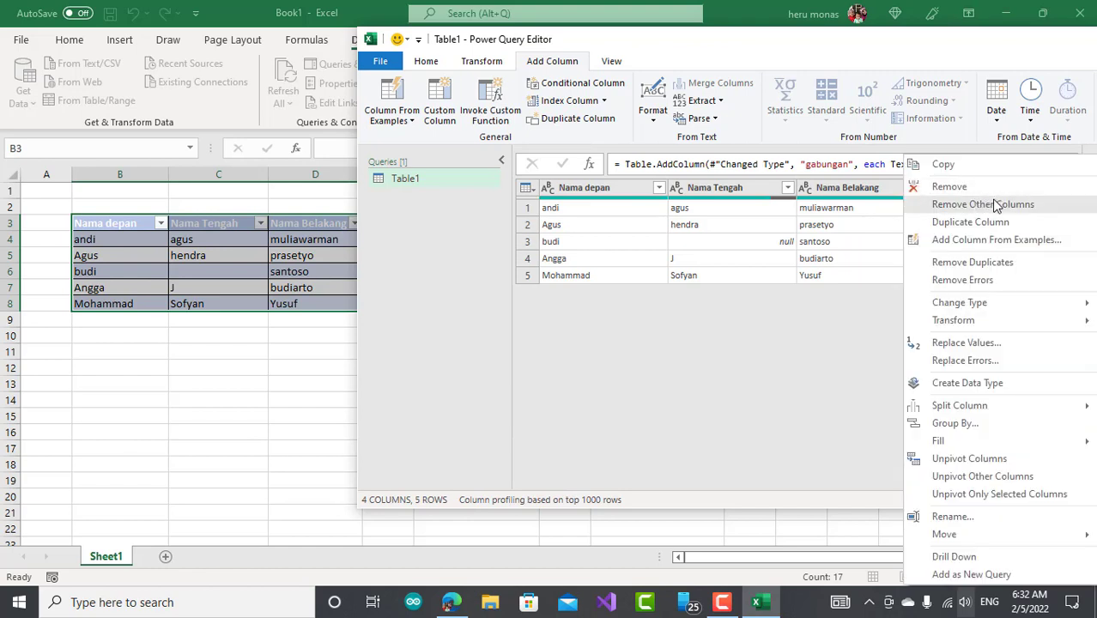
pyautogui.click(993, 207)
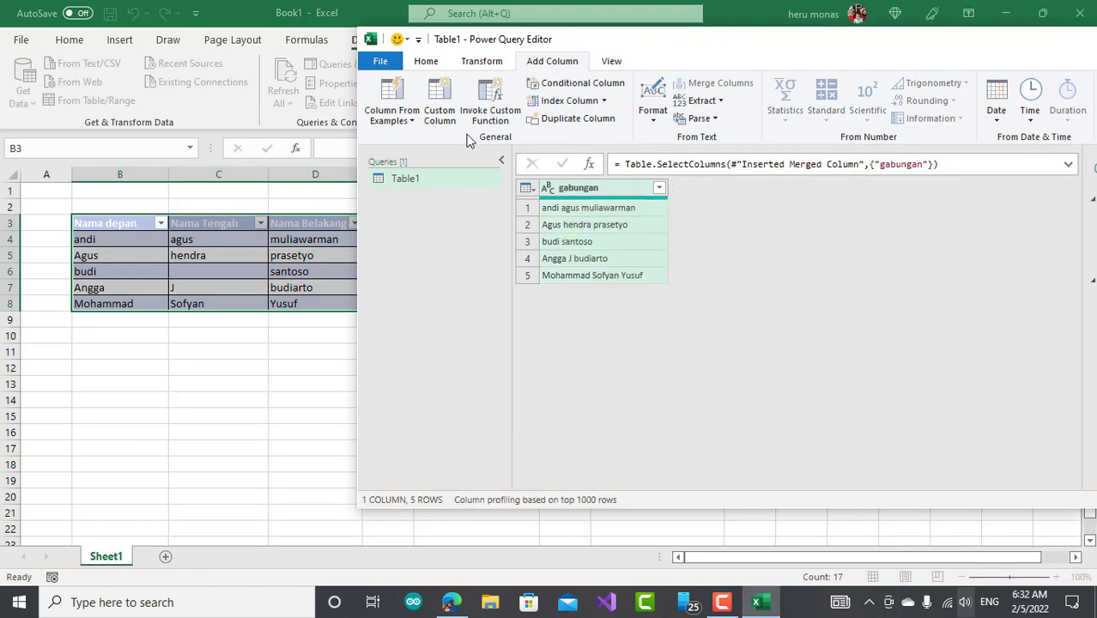
# Close the query and load it as a table in the existing worksheet at cell H3 of Sheet1.
pyautogui.click(420, 63)
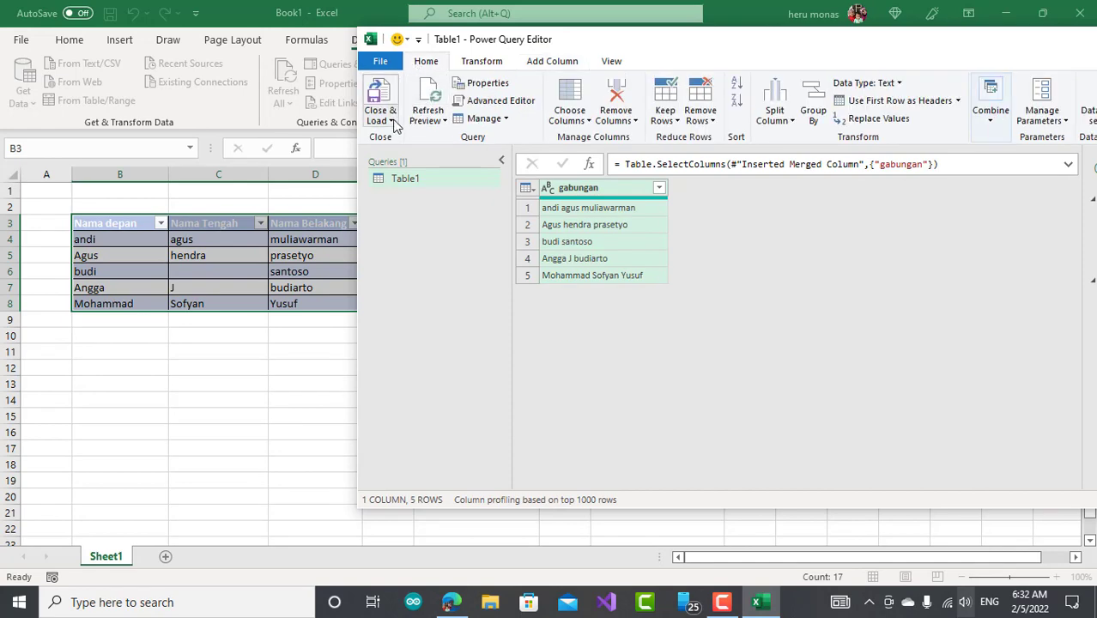
pyautogui.click(380, 118)
pyautogui.click(418, 157)
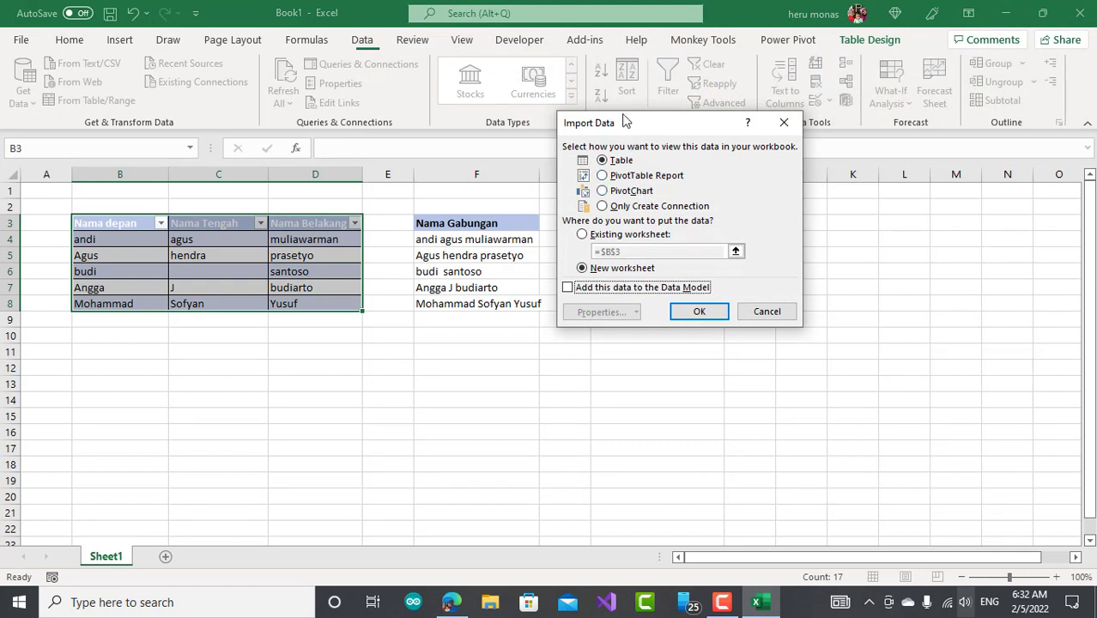
pyautogui.moveTo(624, 129); pyautogui.dragTo(824, 122)
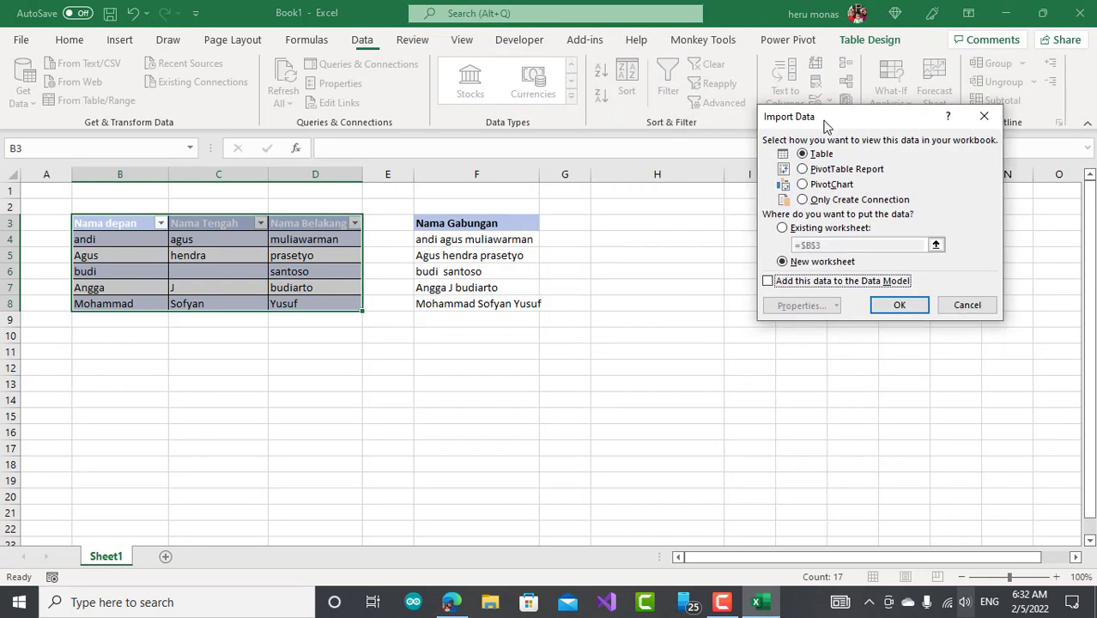
pyautogui.click(818, 229)
pyautogui.click(639, 223)
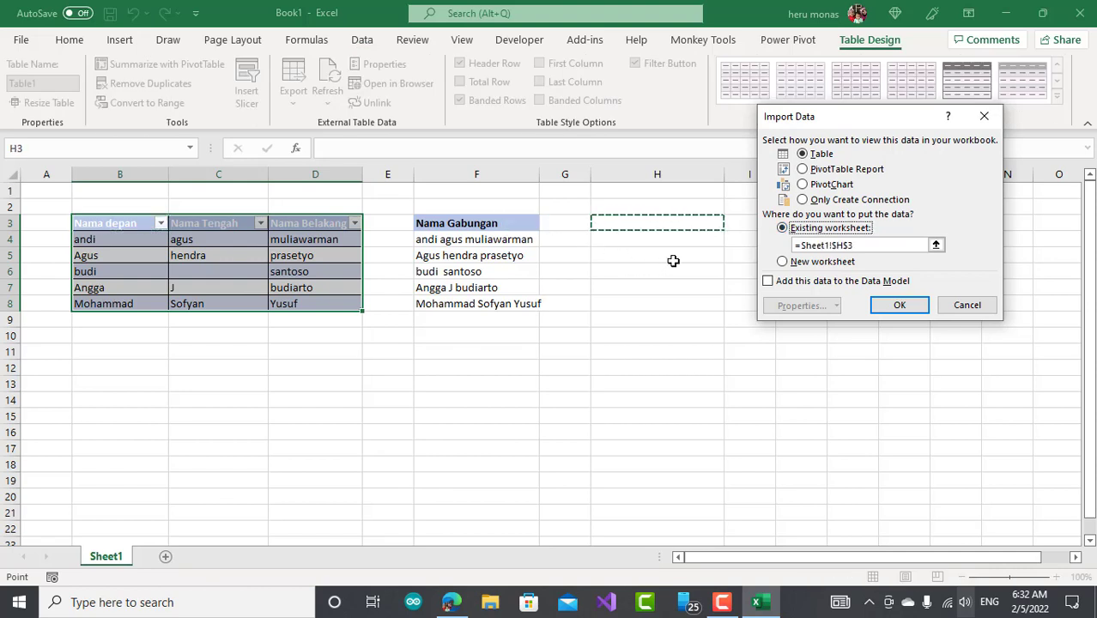
pyautogui.click(897, 307)
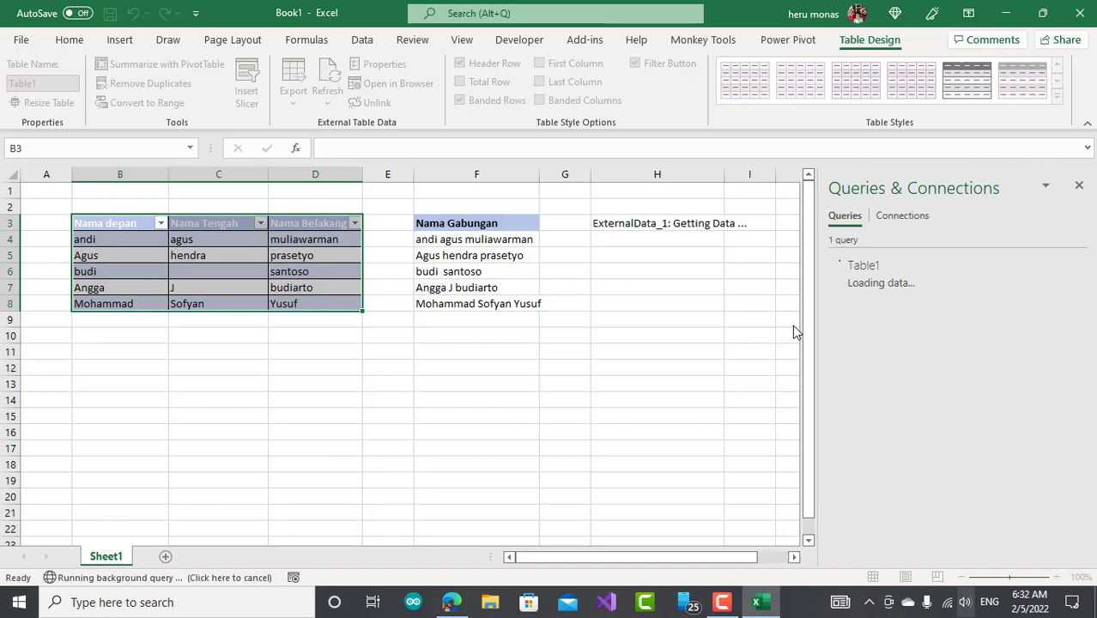
# Compare the names loaded in column H with the formula-based names in column F, checking F4's formula.
pyautogui.click(677, 349)
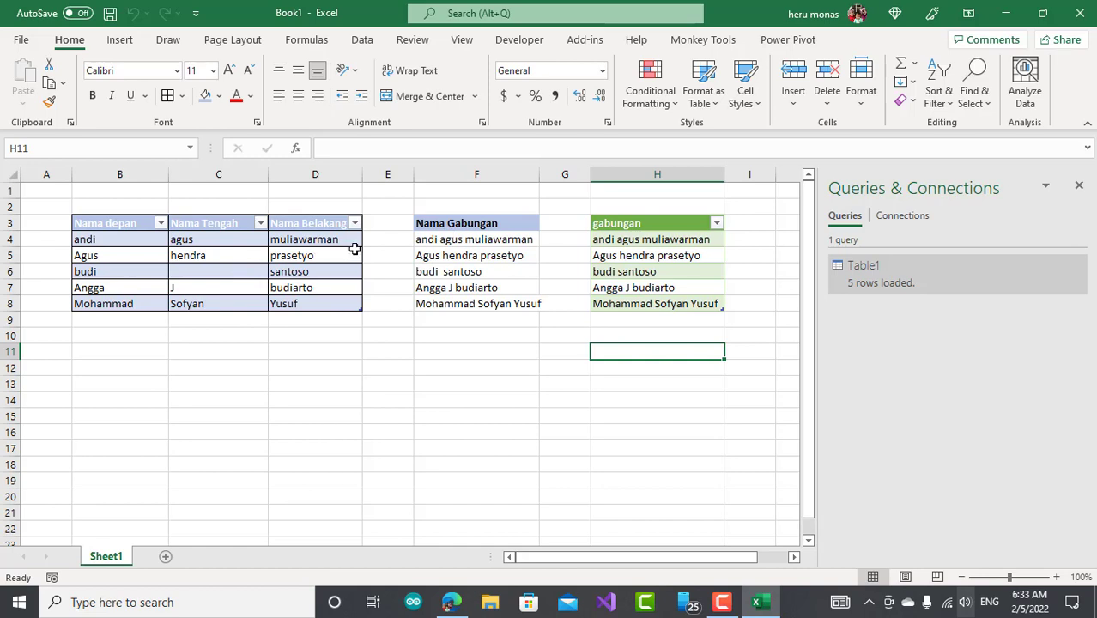
pyautogui.click(435, 240)
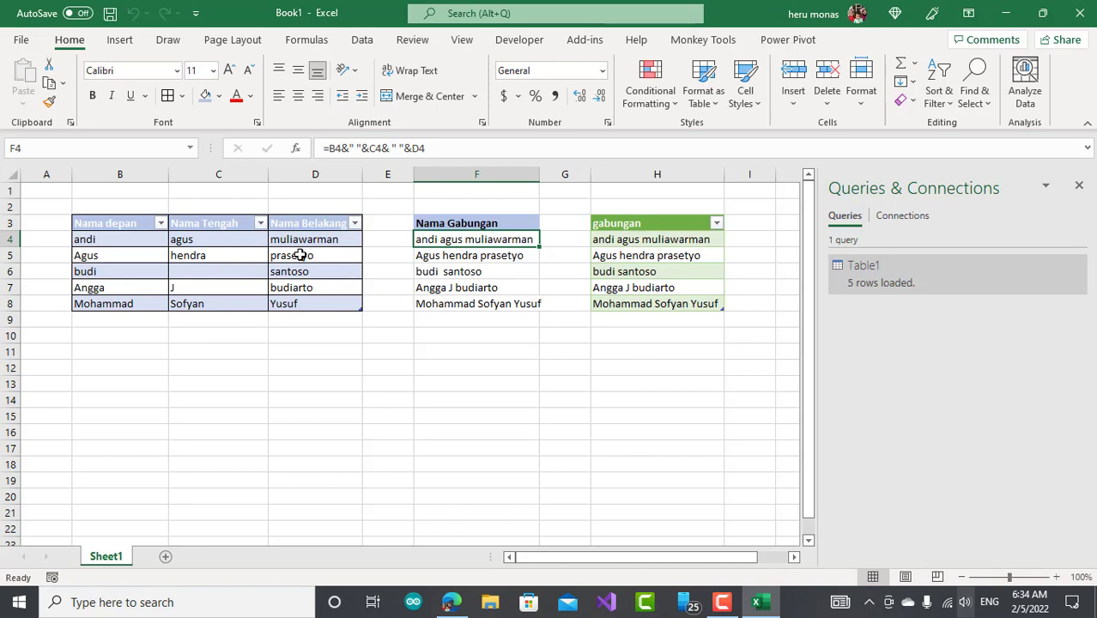
# Load the source table starting at B3 into the Power Query Editor again as a second query.
pyautogui.click(136, 225)
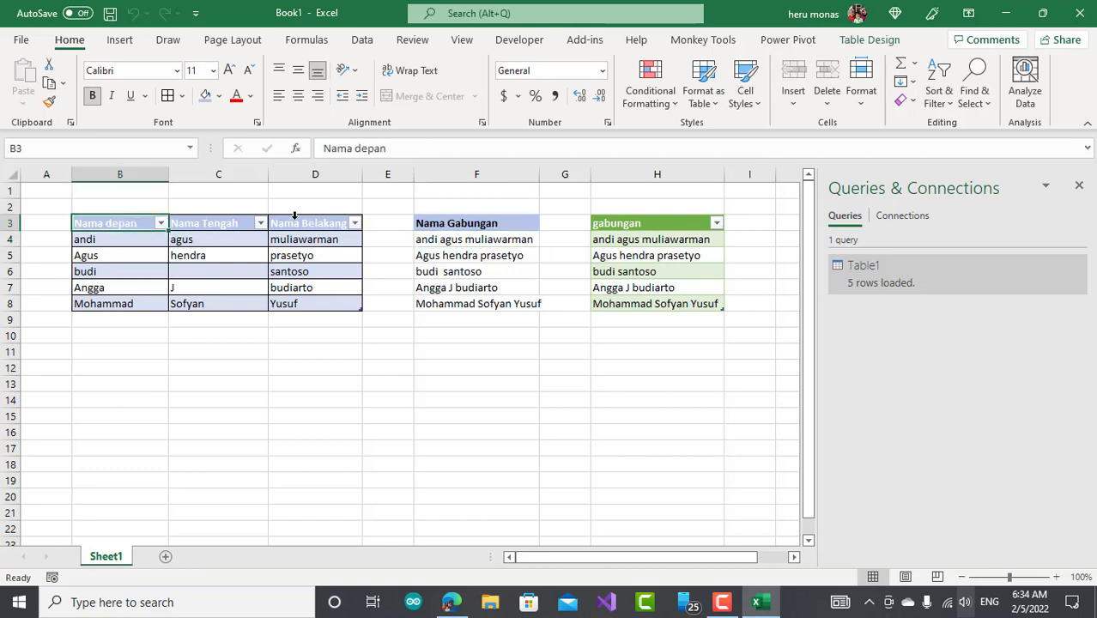
pyautogui.click(366, 40)
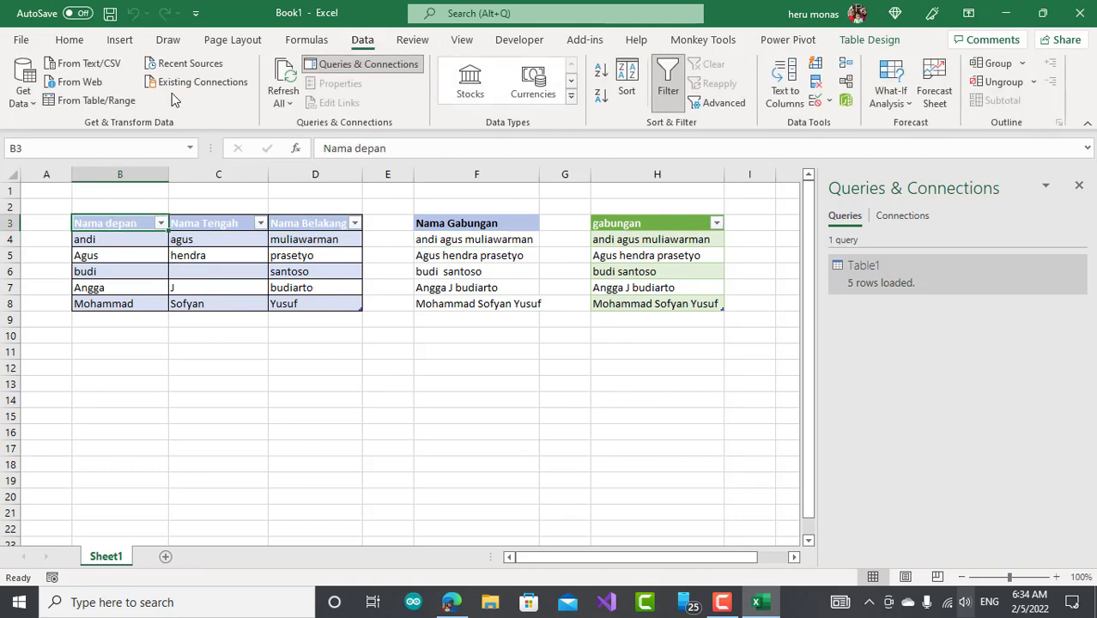
pyautogui.click(97, 101)
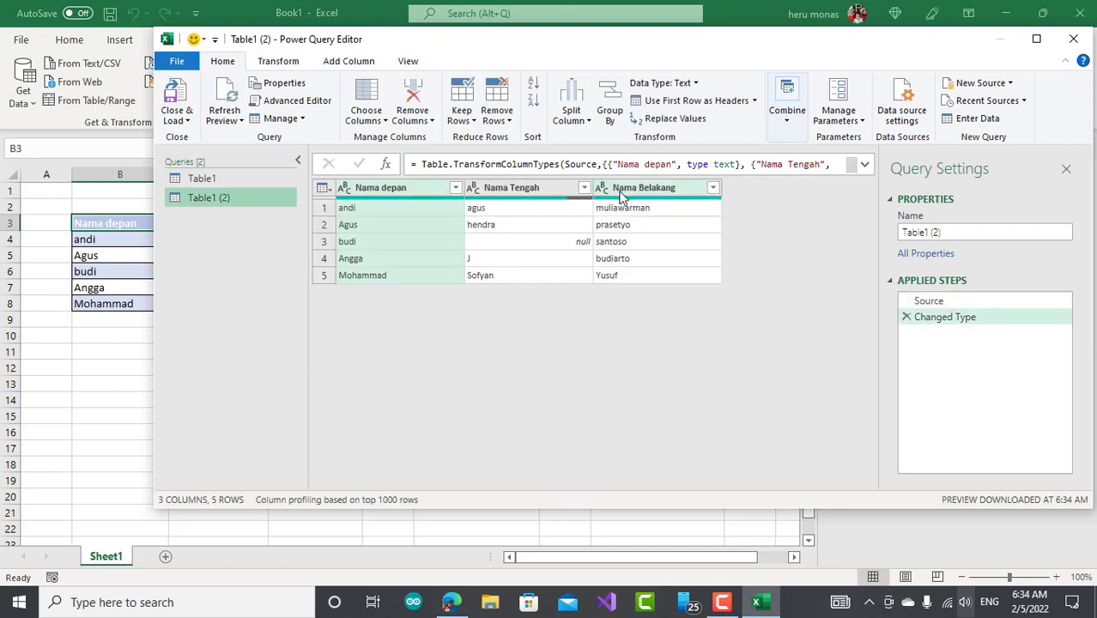
# Select the Nama depan, Nama Tengah and Nama Belakang columns in that order for merging into an added column.
pyautogui.click(342, 62)
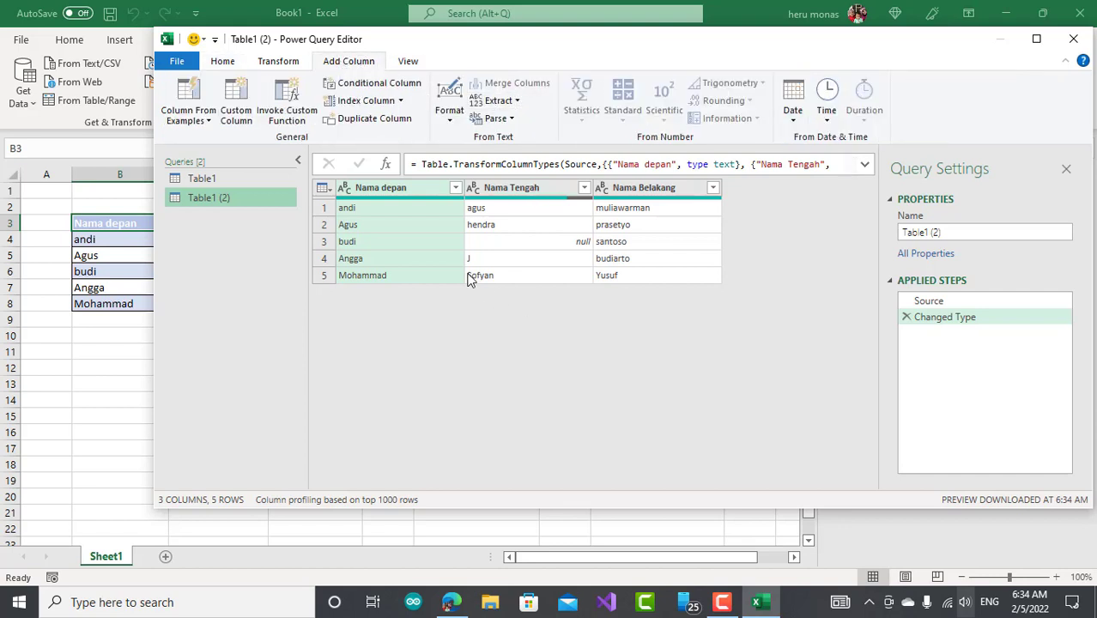
pyautogui.click(421, 193)
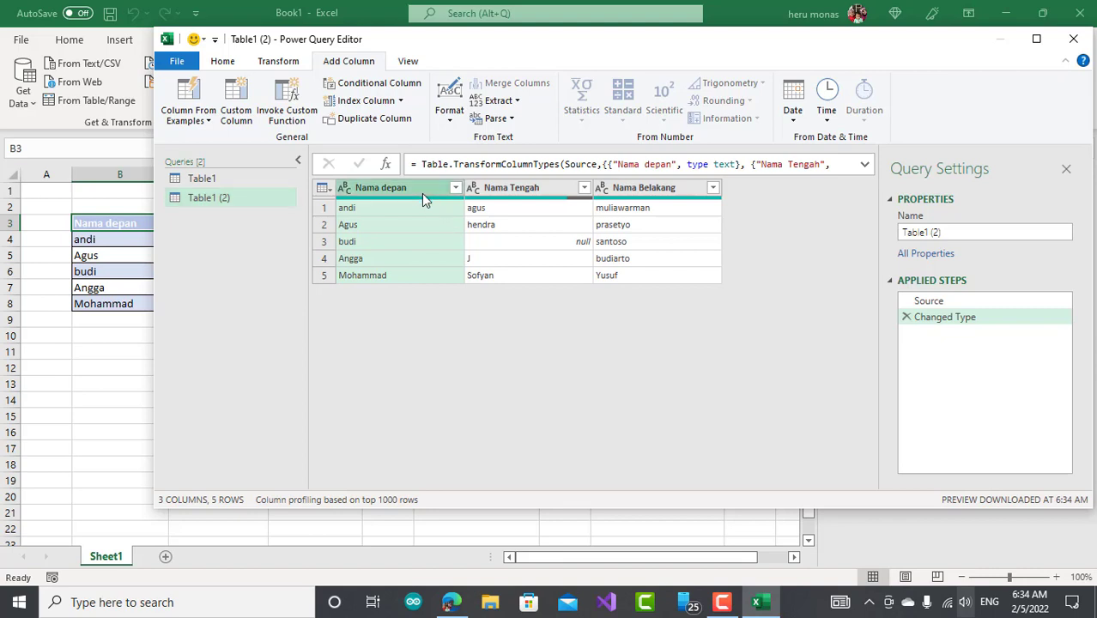
pyautogui.keyDown('ctrl'); pyautogui.click(506, 193); pyautogui.keyUp('ctrl')
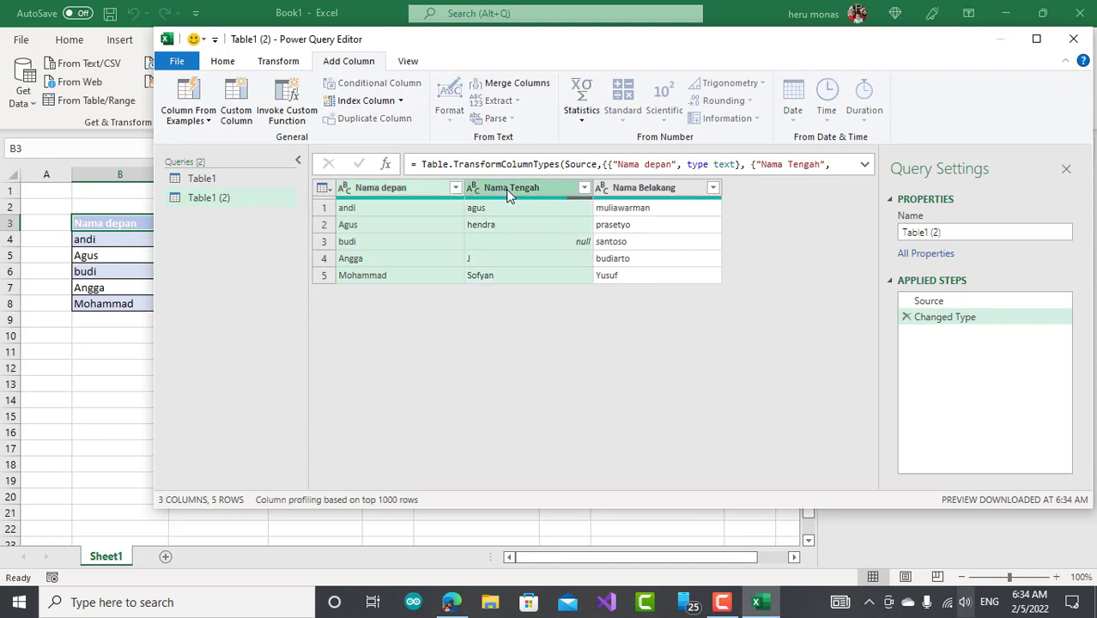
pyautogui.keyDown('ctrl'); pyautogui.click(627, 194); pyautogui.keyUp('ctrl')
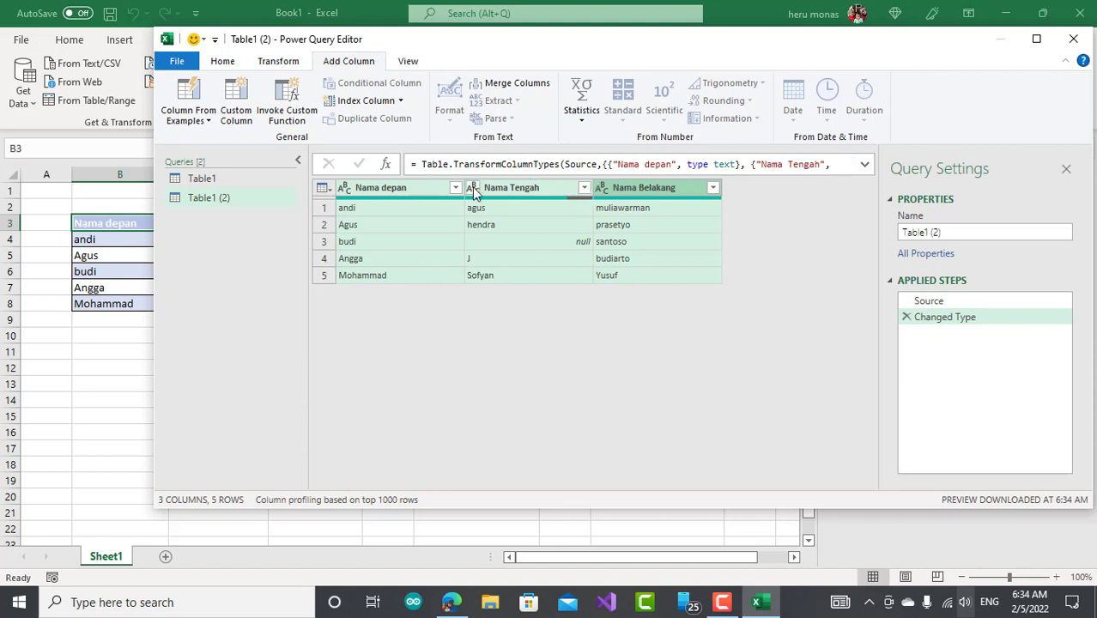
# Reduce the Nama Tengah column to its first 1 character in place and convert those initials to uppercase.
pyautogui.click(526, 196)
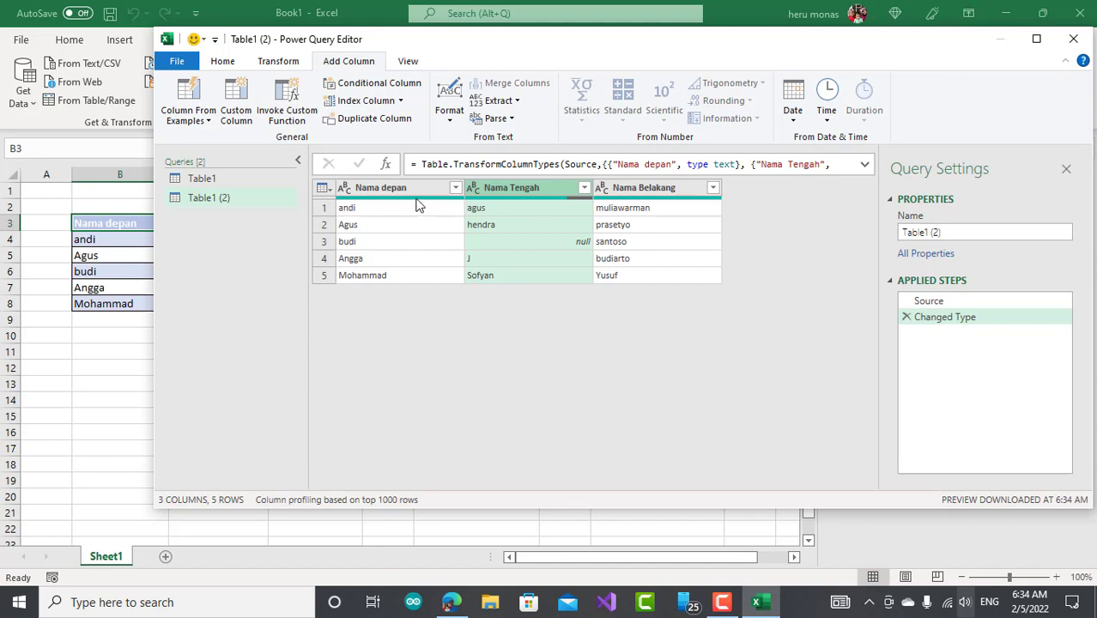
pyautogui.moveTo(418, 205)
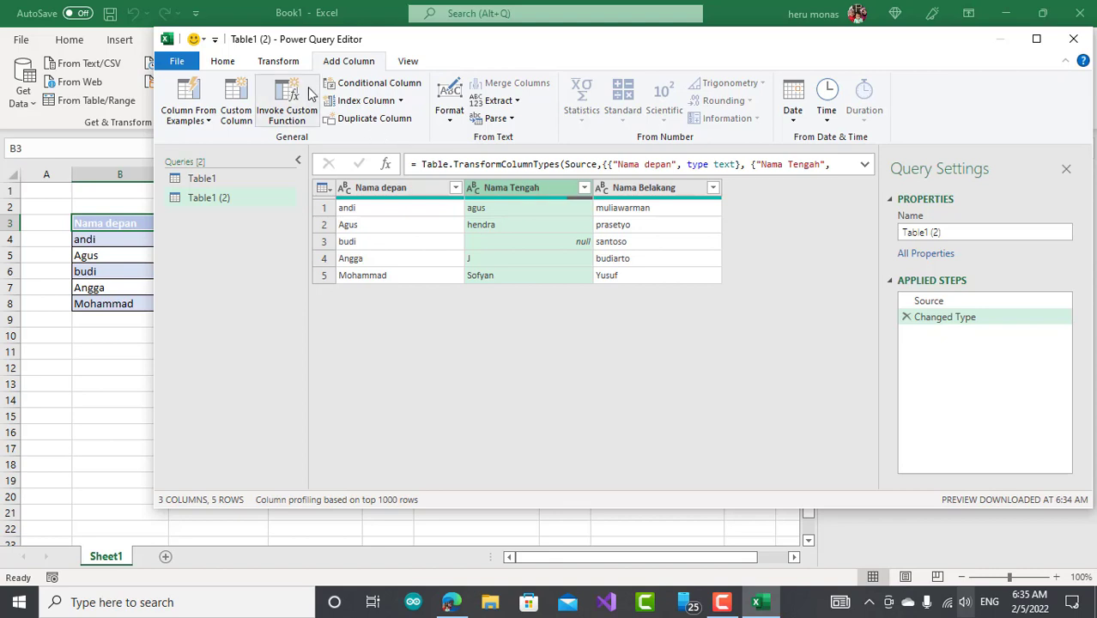
pyautogui.click(275, 63)
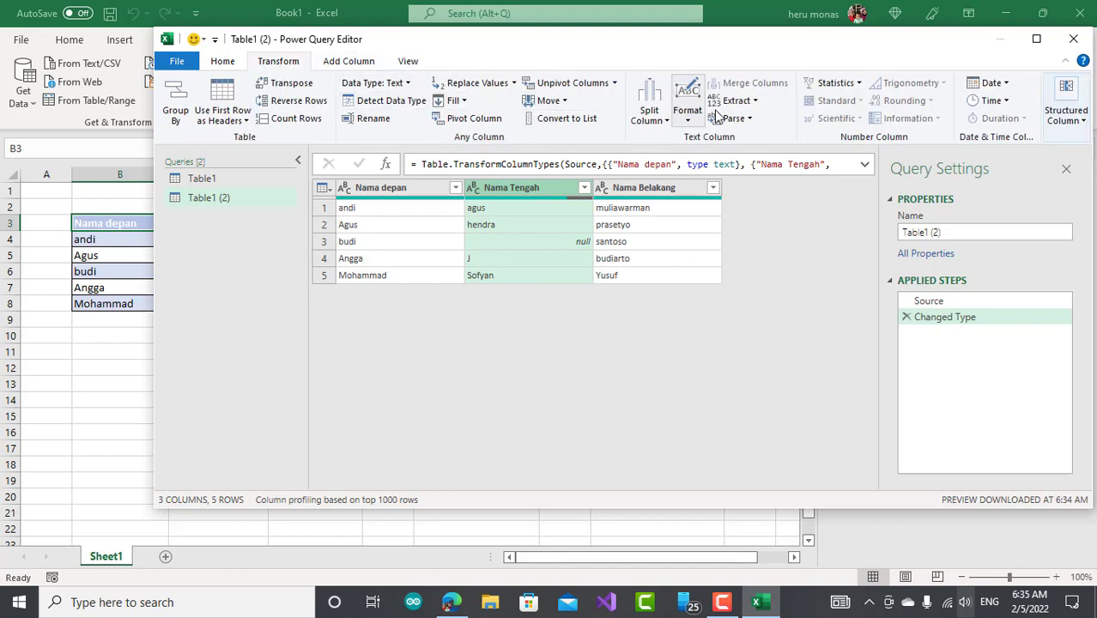
pyautogui.click(754, 101)
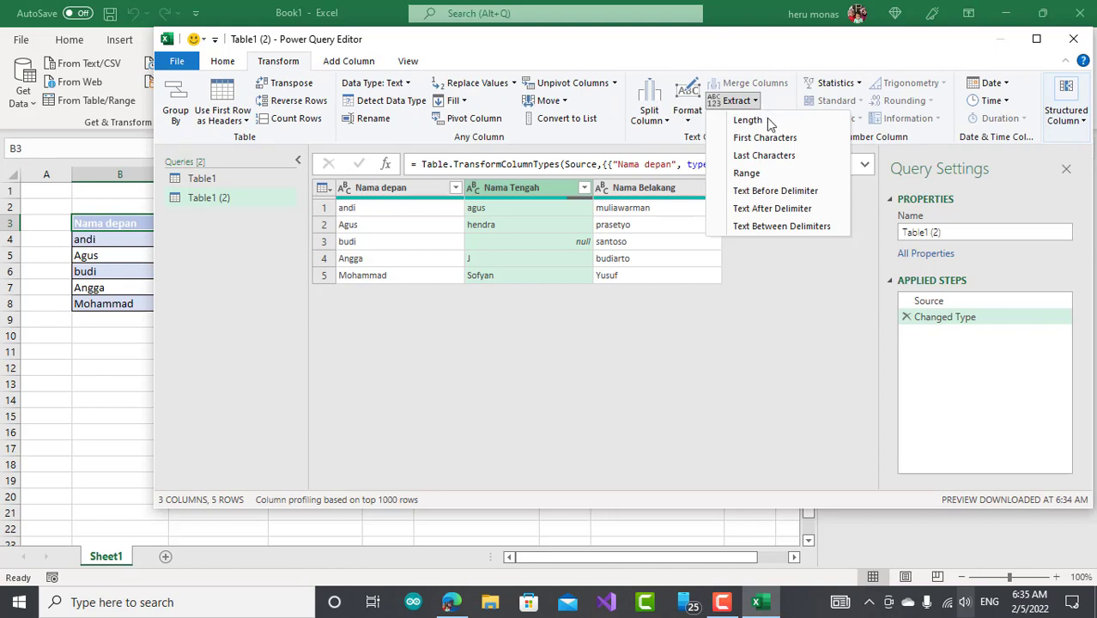
pyautogui.click(761, 142)
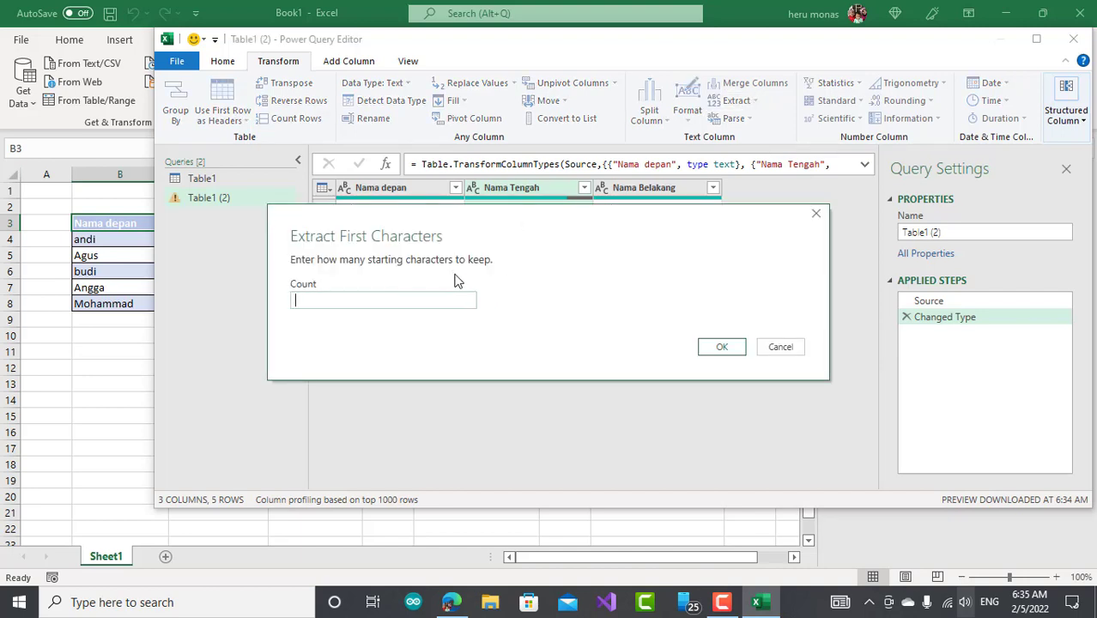
pyautogui.write('1')
pyautogui.moveTo(549, 217); pyautogui.dragTo(579, 356)
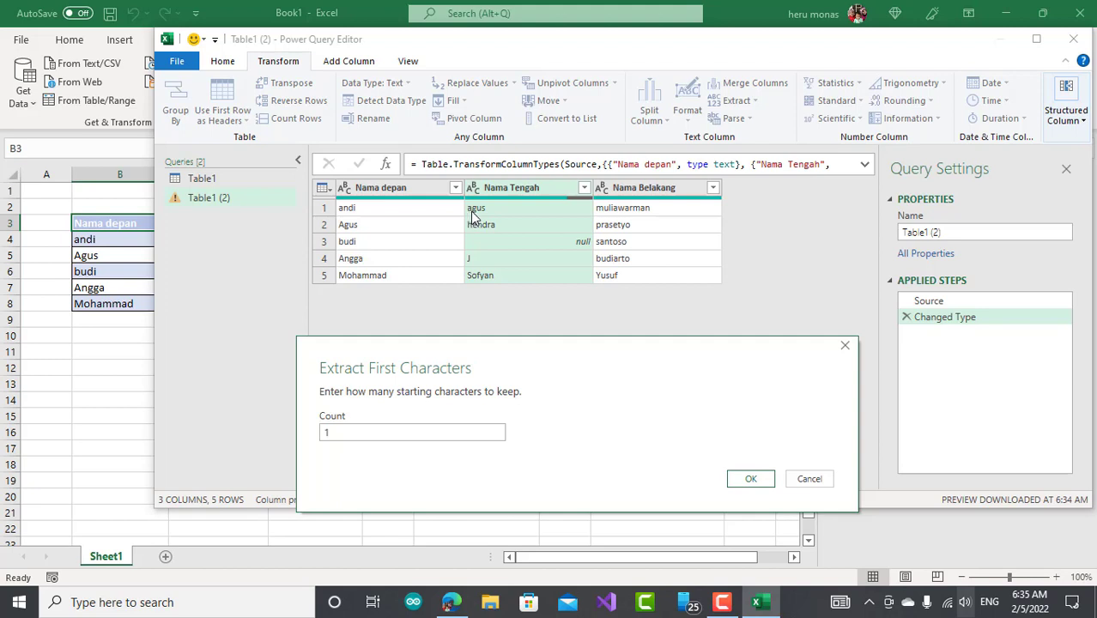
pyautogui.click(752, 478)
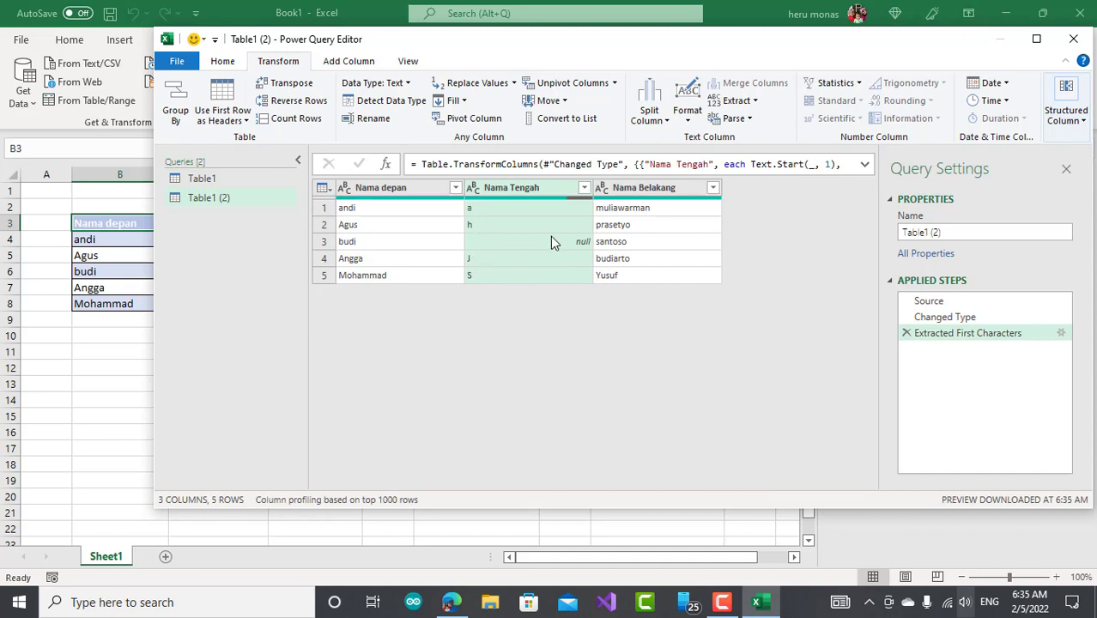
pyautogui.click(694, 120)
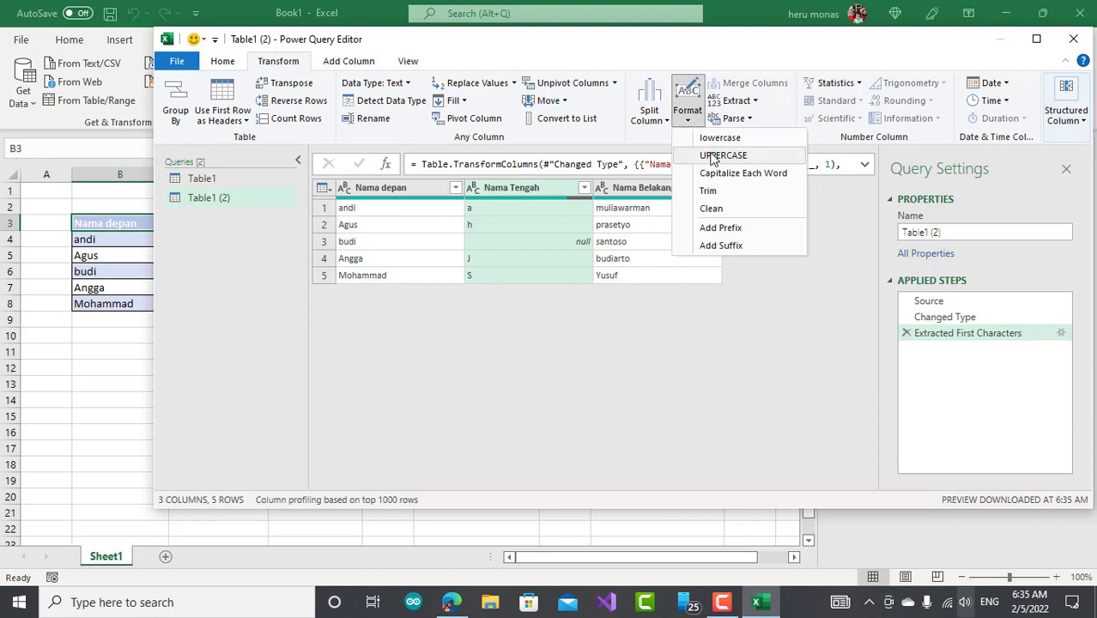
pyautogui.click(715, 155)
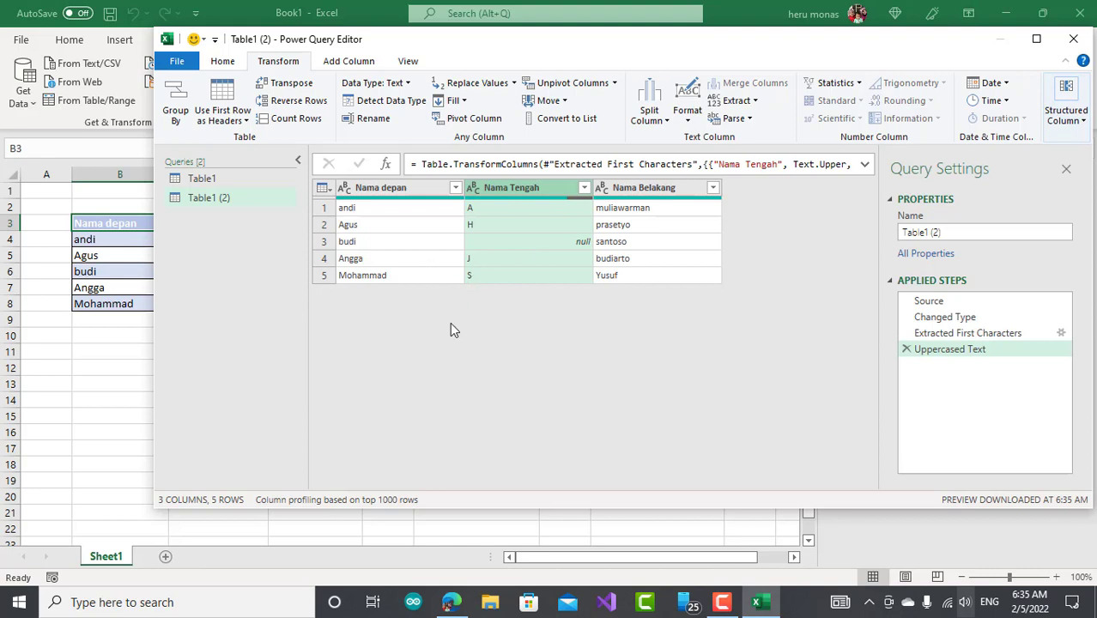
# Try merging Nama depan, Nama Tengah and Nama Belakang with a space separator into an added column Gabungan2, and remove that merge step.
pyautogui.click(409, 189)
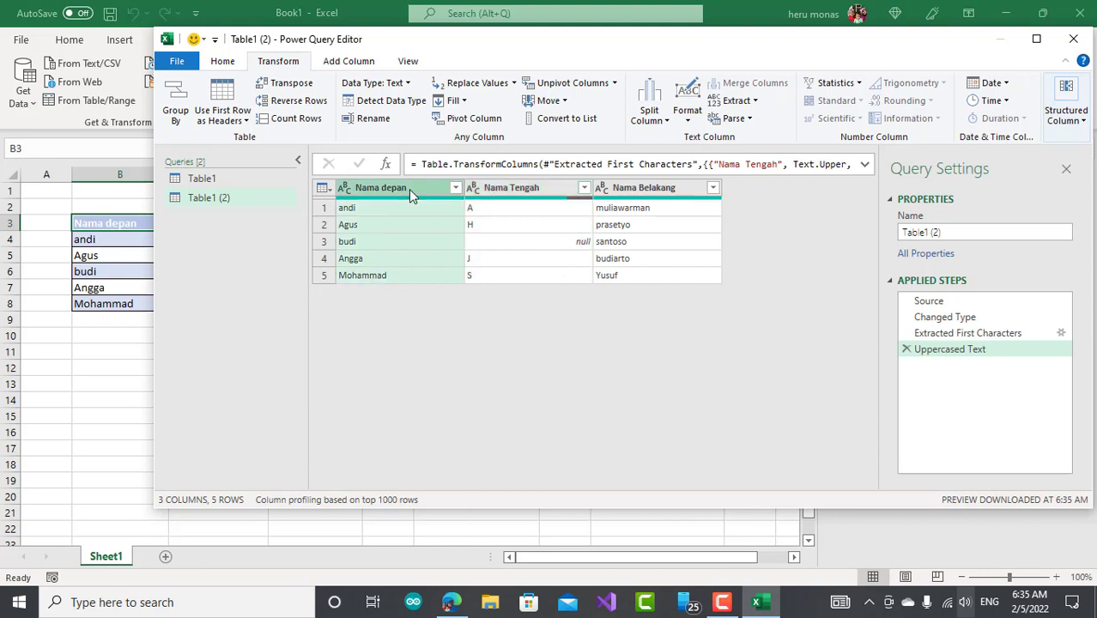
pyautogui.keyDown('ctrl'); pyautogui.click(499, 192); pyautogui.keyUp('ctrl')
pyautogui.keyDown('ctrl'); pyautogui.click(615, 191); pyautogui.keyUp('ctrl')
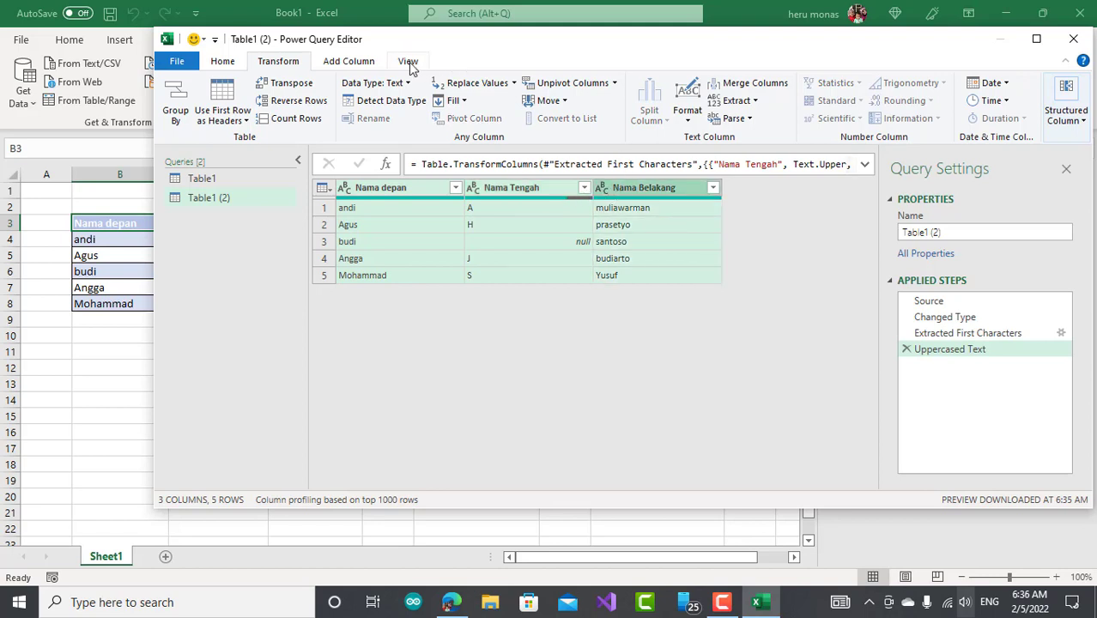
pyautogui.click(366, 67)
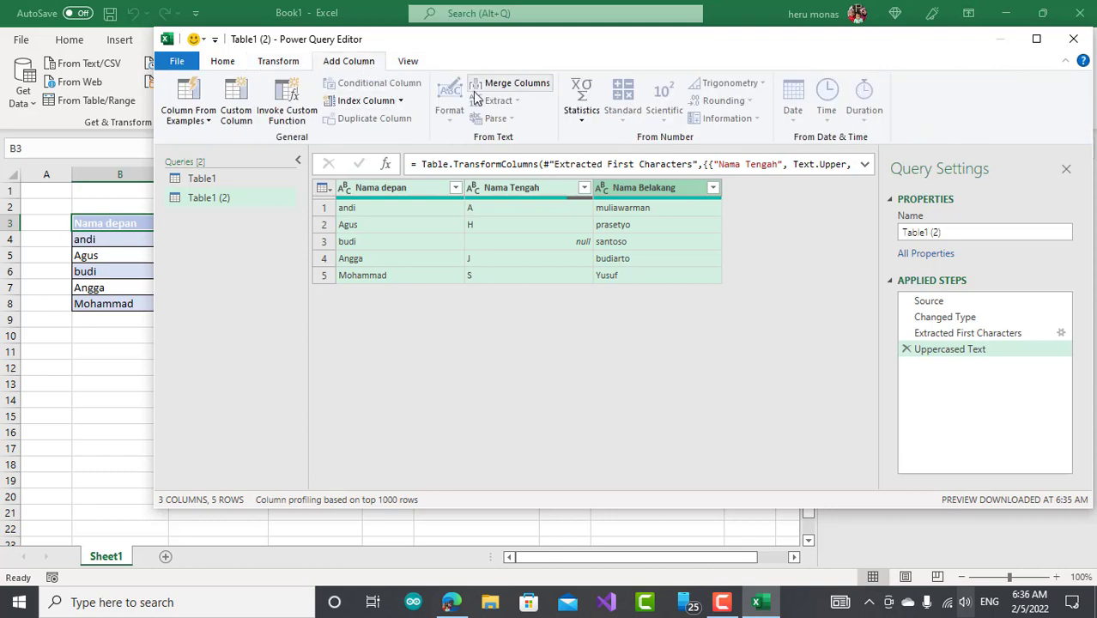
pyautogui.click(514, 86)
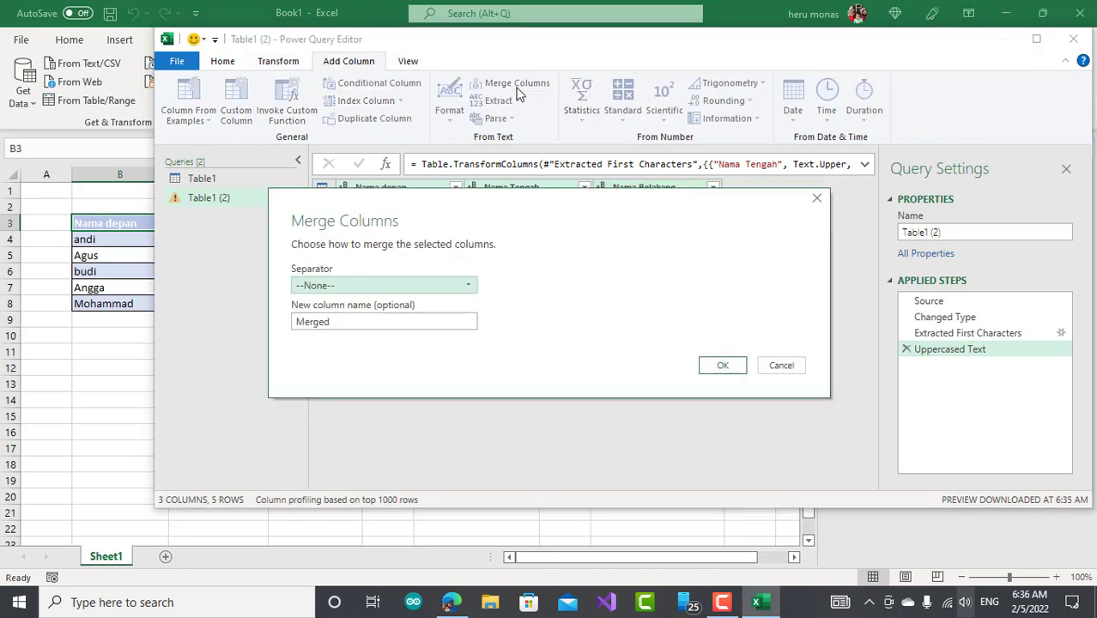
pyautogui.click(408, 290)
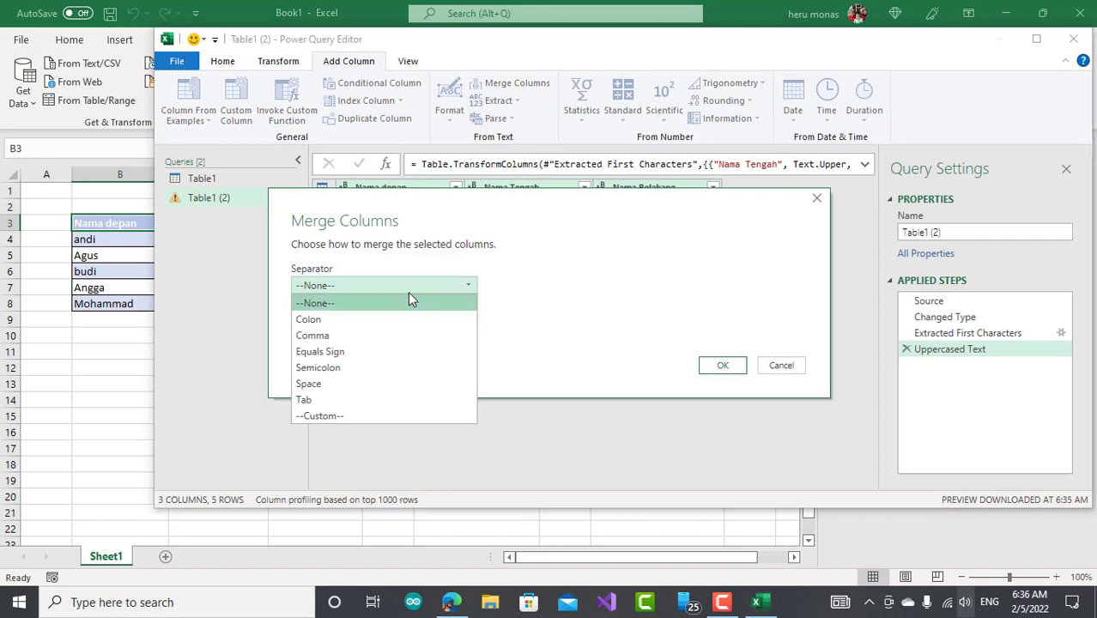
pyautogui.click(338, 384)
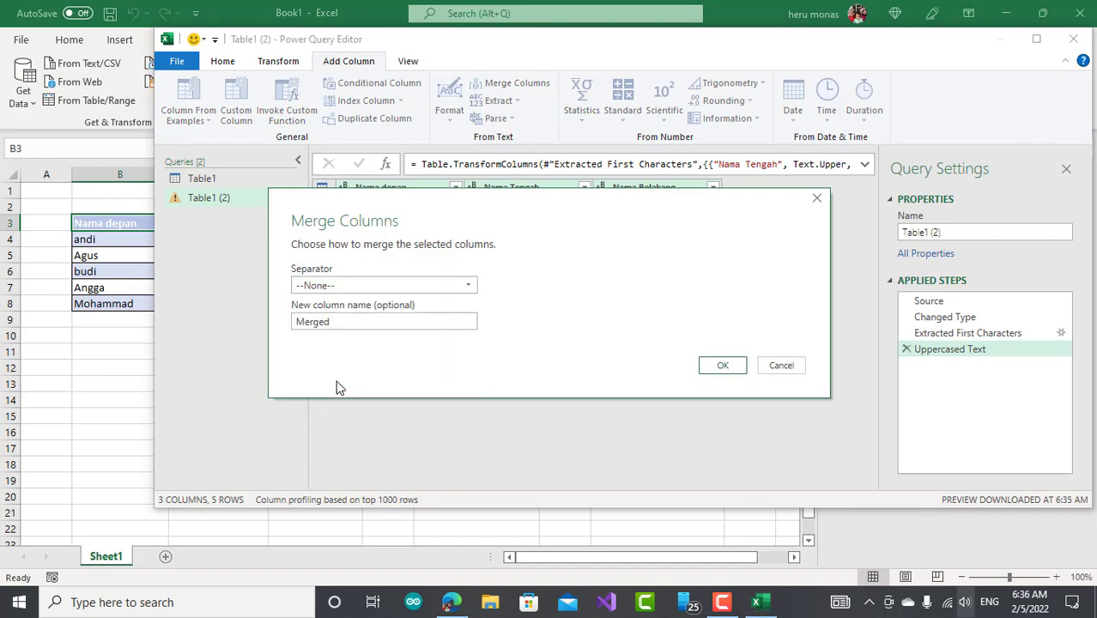
pyautogui.moveTo(413, 322); pyautogui.dragTo(269, 343)
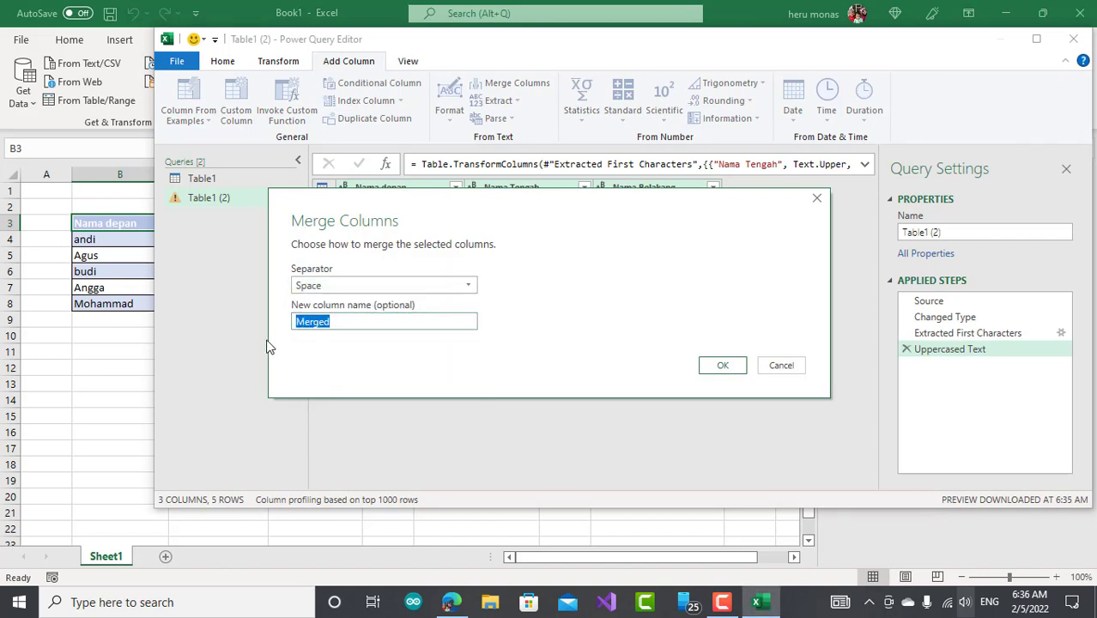
pyautogui.write('Gabungan Nama T')
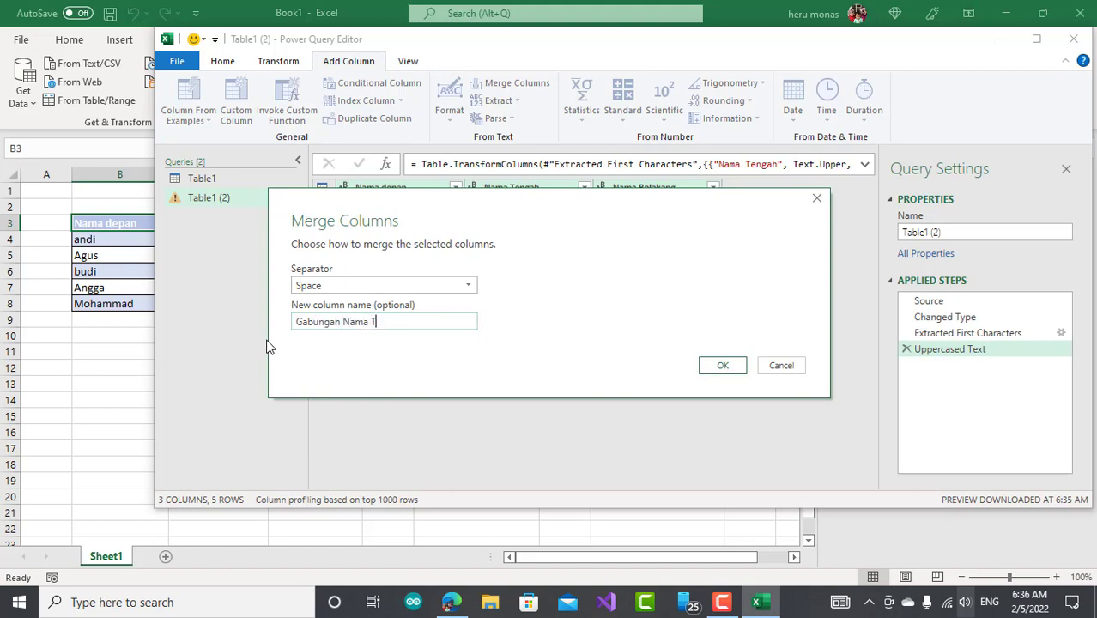
pyautogui.press('BackSpace')
pyautogui.press('BackSpace')
pyautogui.press('BackSpace')
pyautogui.click(721, 365)
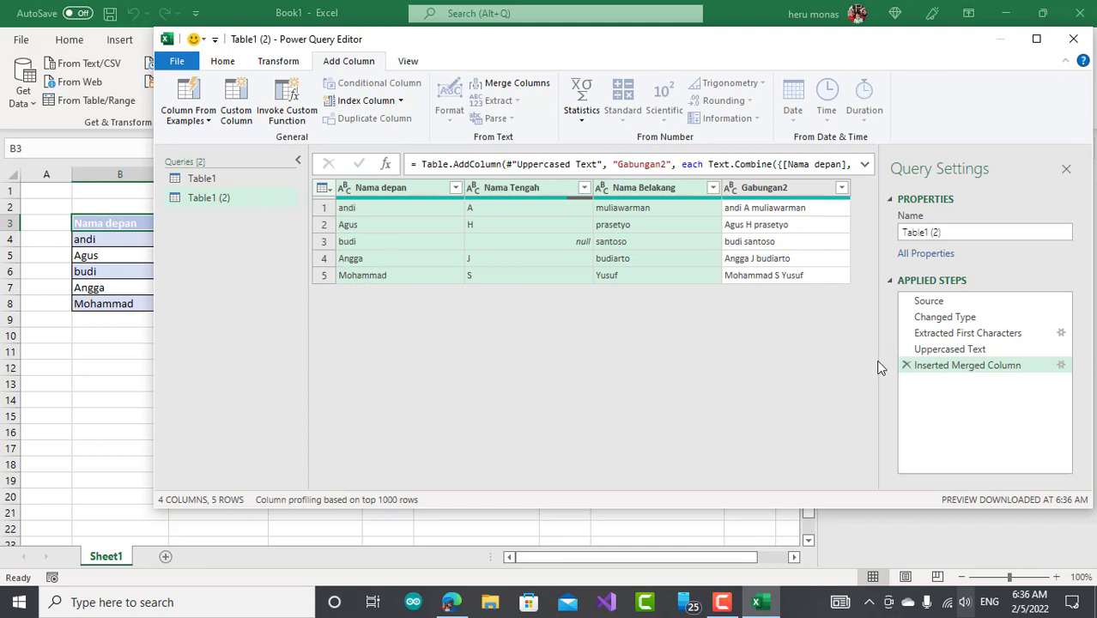
pyautogui.click(905, 364)
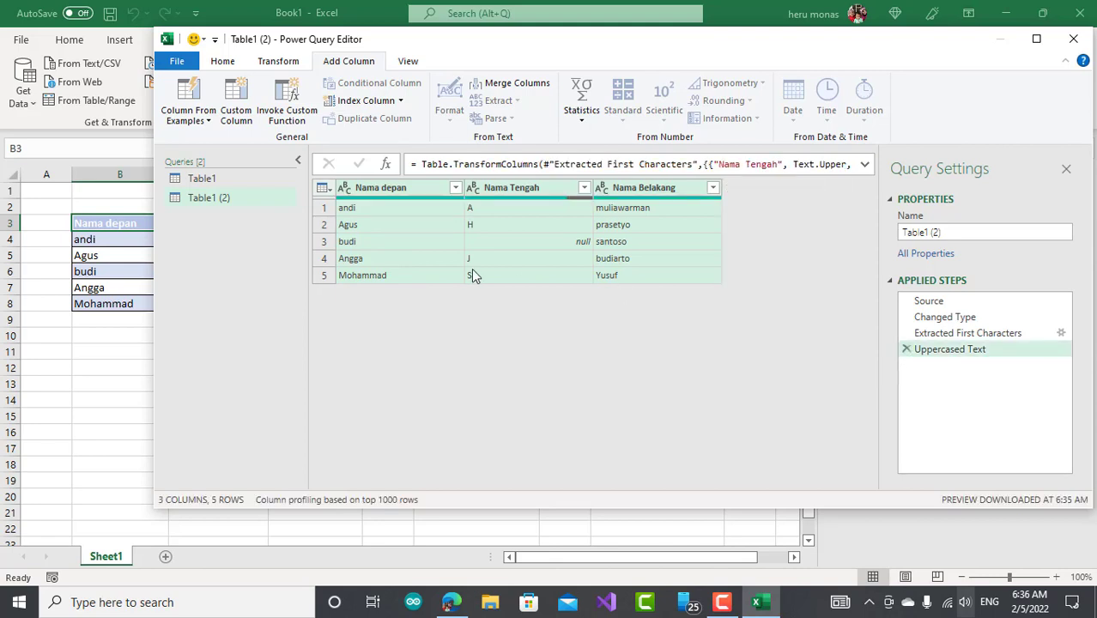
# Capitalize each word in the Nama depan column and in the Nama Belakang column.
pyautogui.click(393, 187)
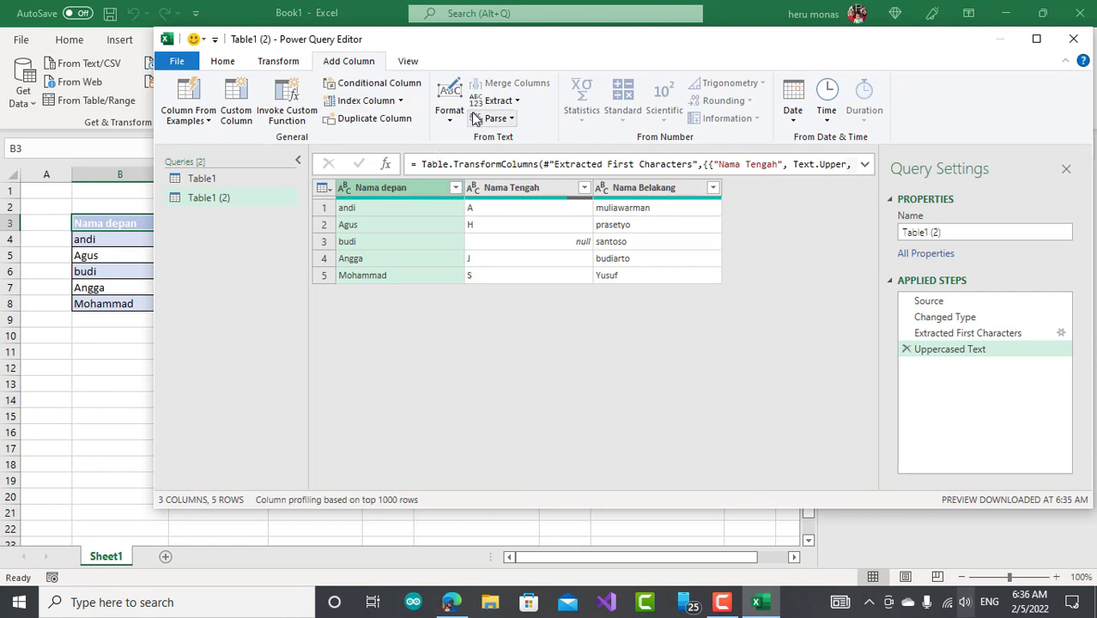
pyautogui.click(279, 65)
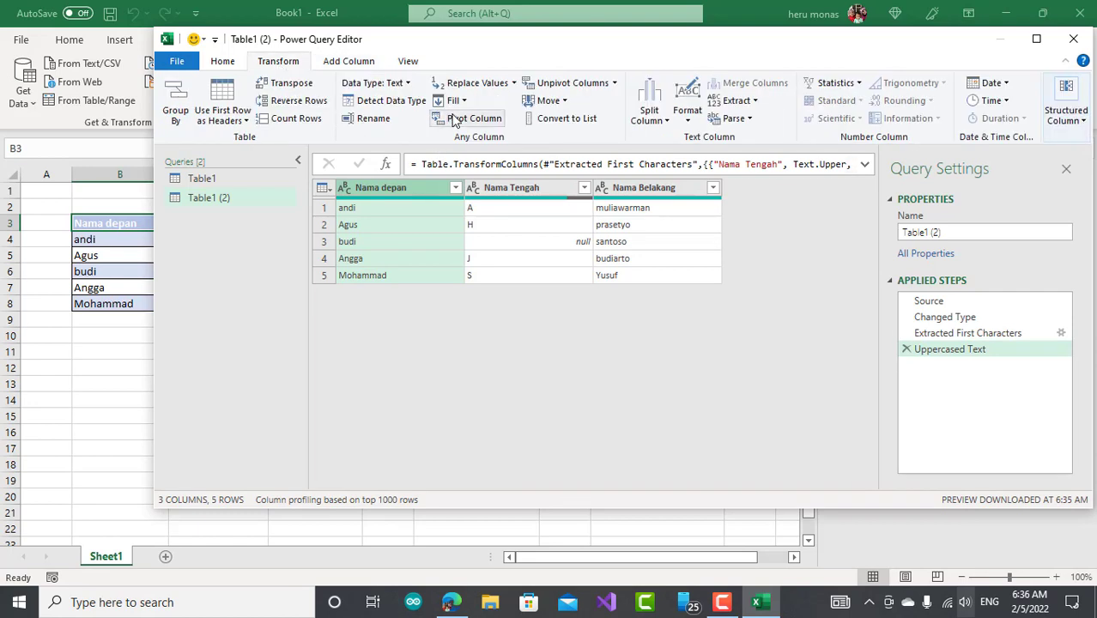
pyautogui.click(687, 120)
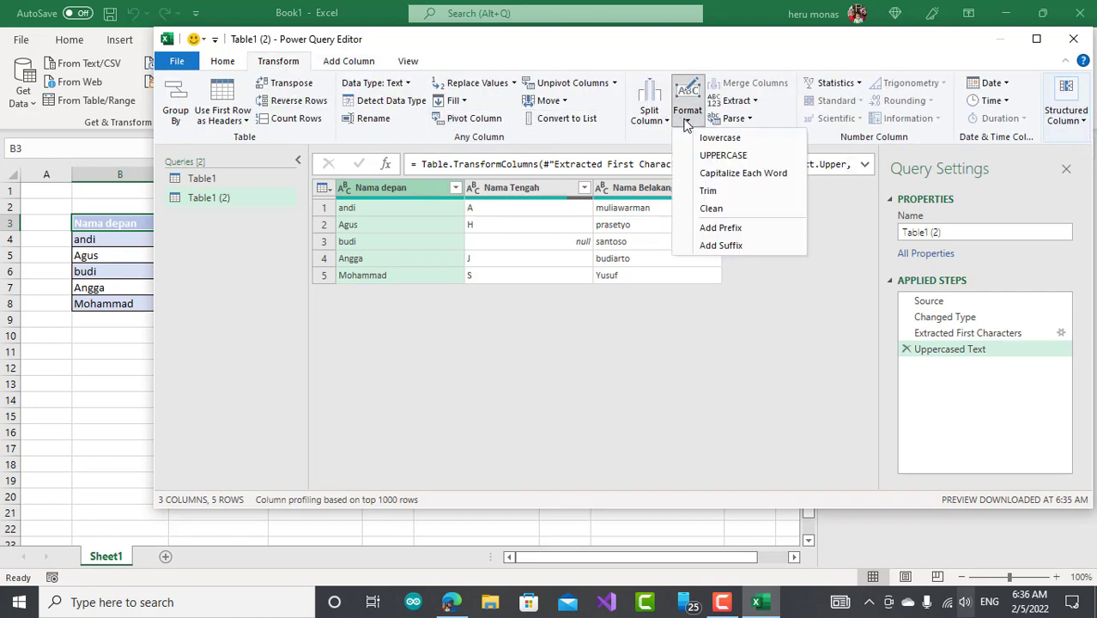
pyautogui.click(728, 175)
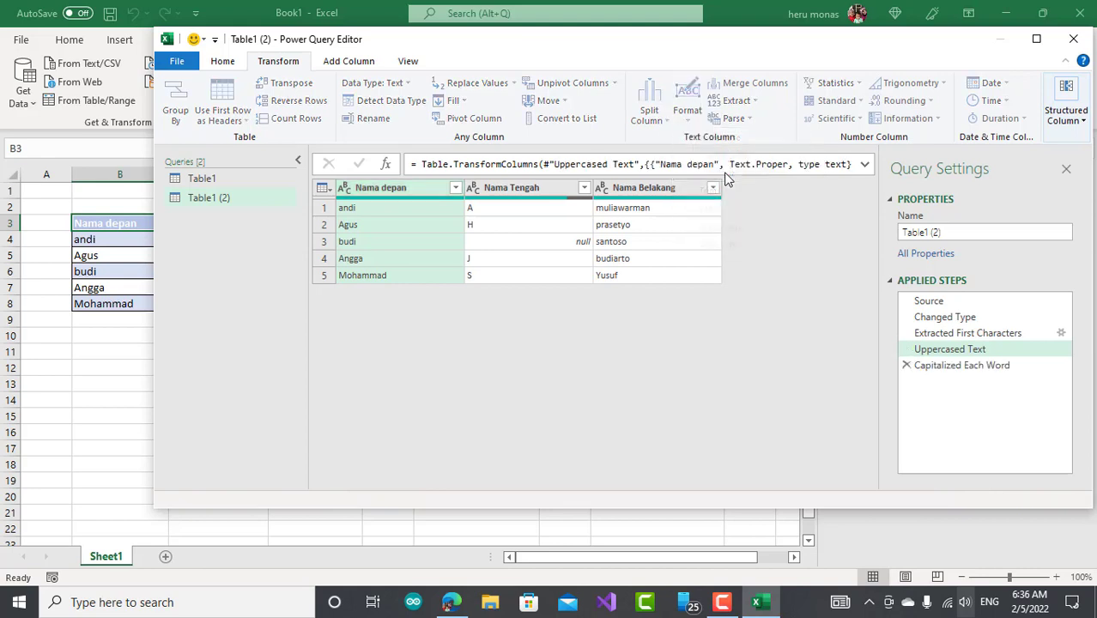
pyautogui.click(645, 188)
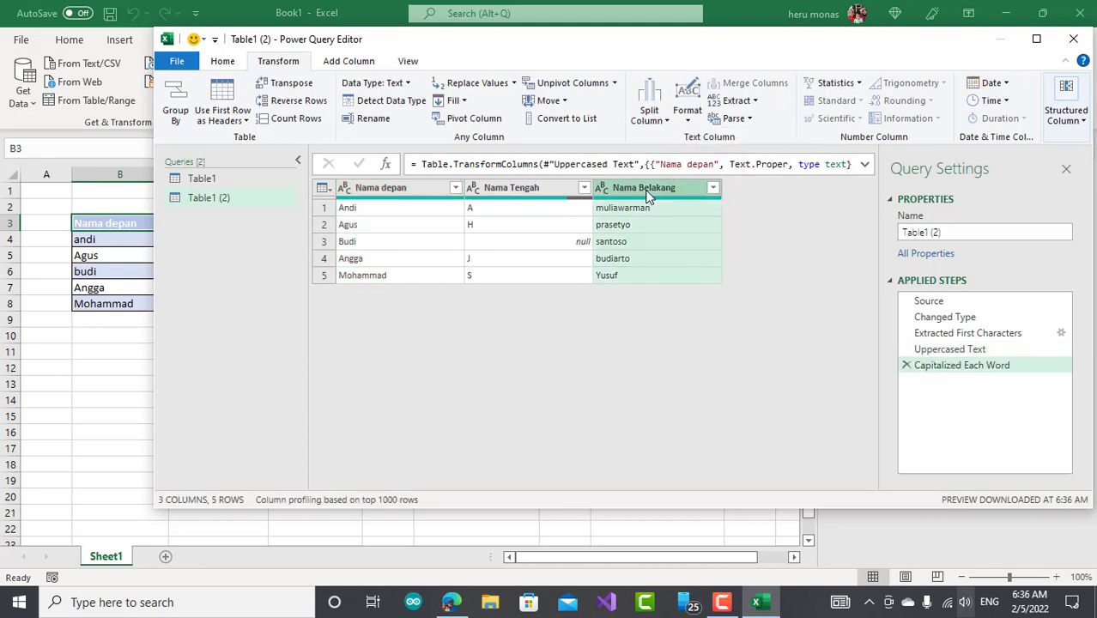
pyautogui.click(689, 114)
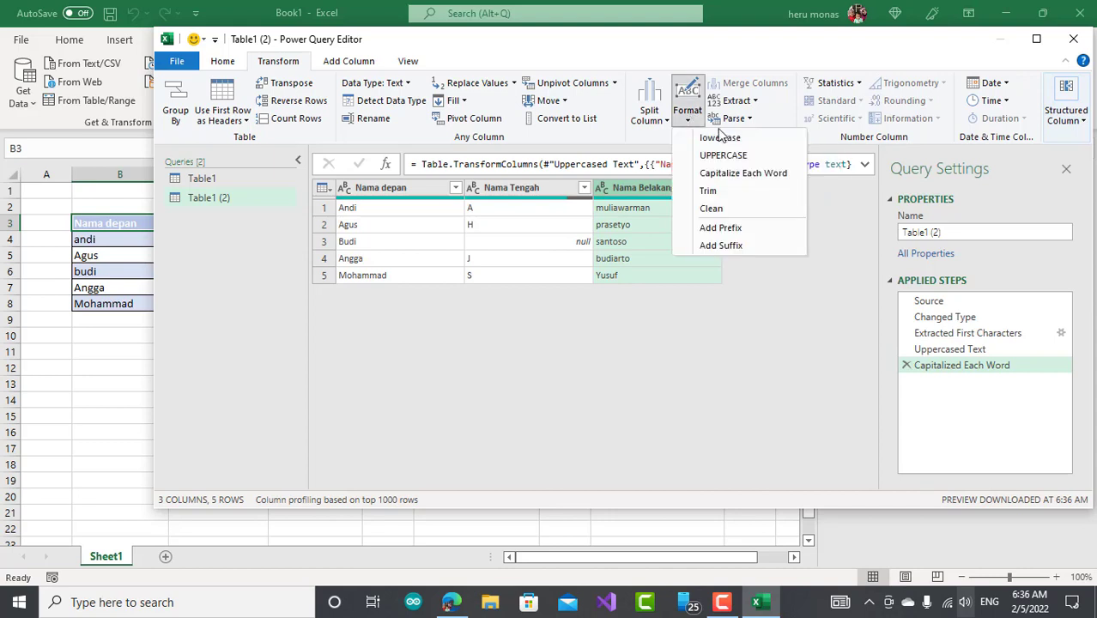
pyautogui.click(731, 173)
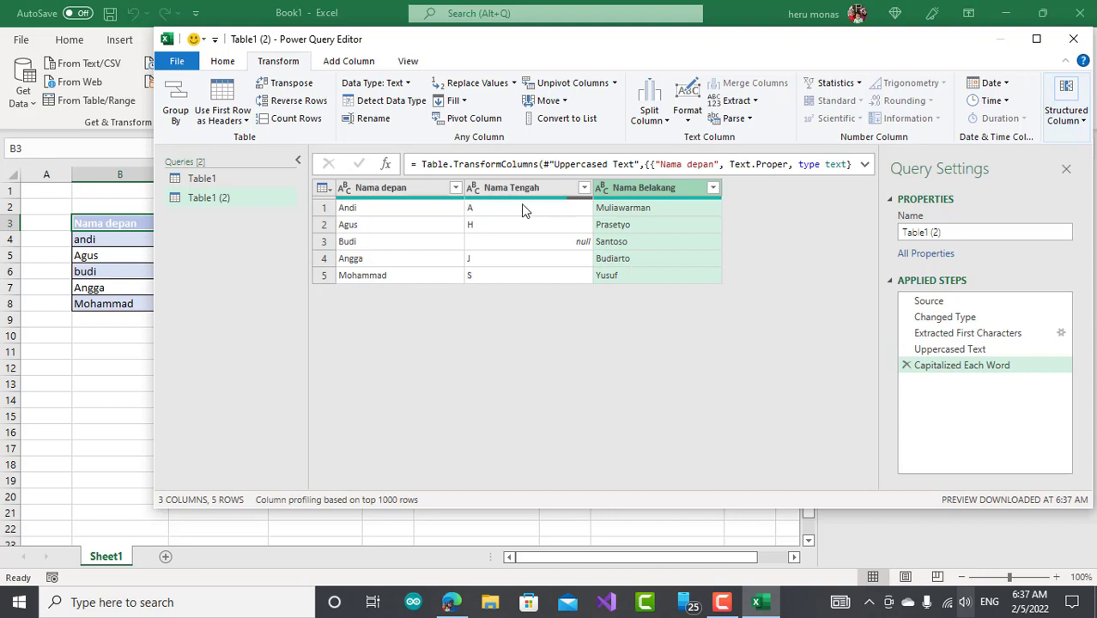
# Merge Nama depan, Nama Tengah and Nama Belakang in that order into an added column named gabungan2, separated by spaces.
pyautogui.click(391, 190)
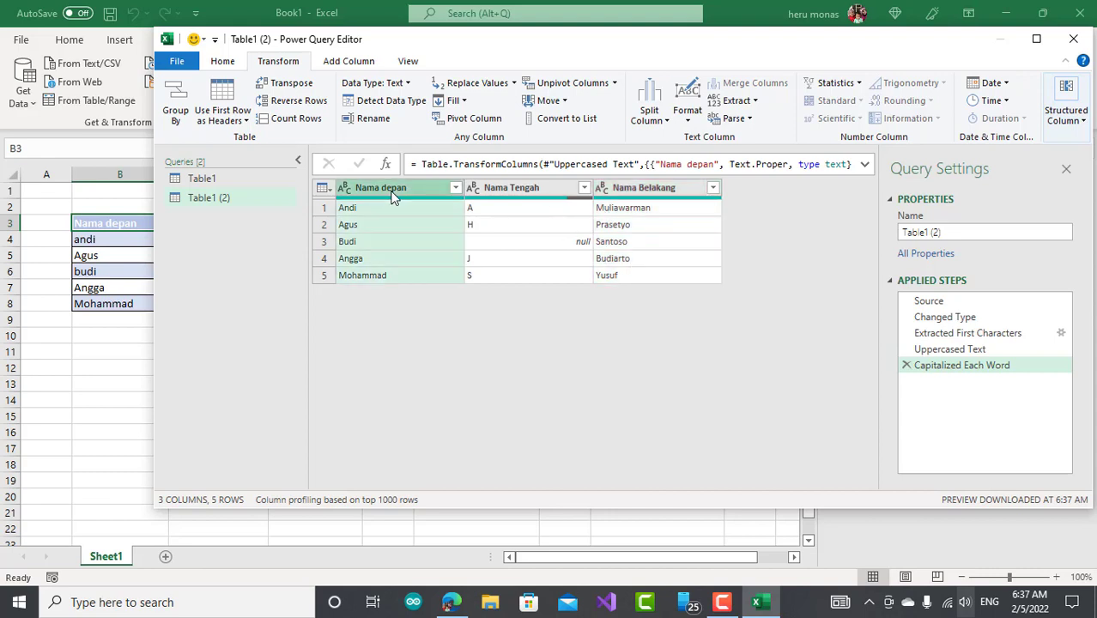
pyautogui.keyDown('ctrl'); pyautogui.click(487, 190); pyautogui.keyUp('ctrl')
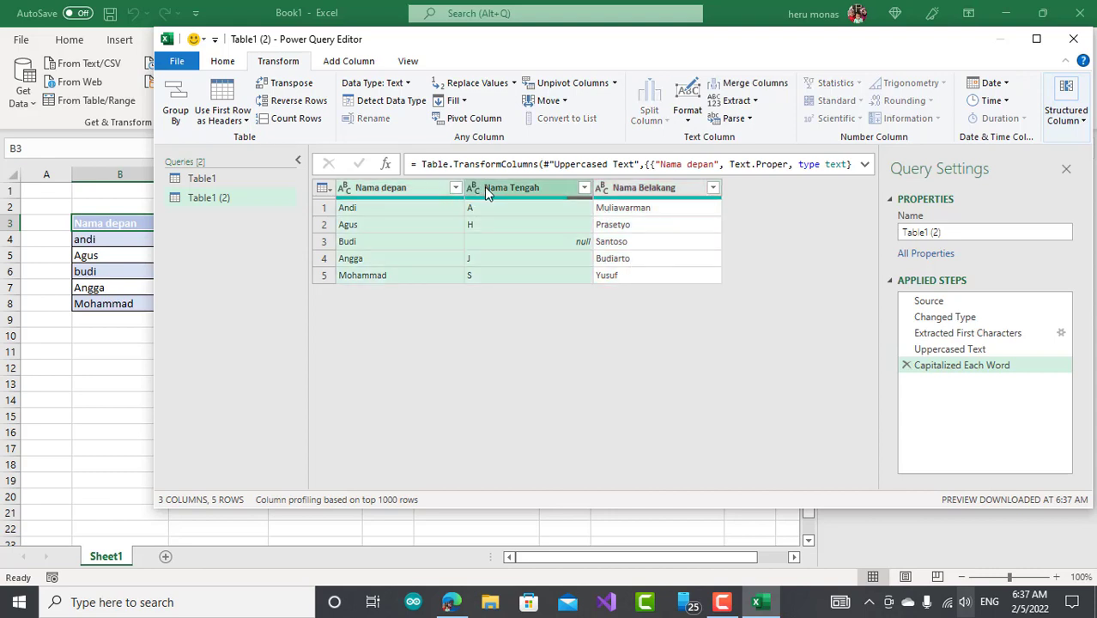
pyautogui.keyDown('ctrl'); pyautogui.click(647, 188); pyautogui.keyUp('ctrl')
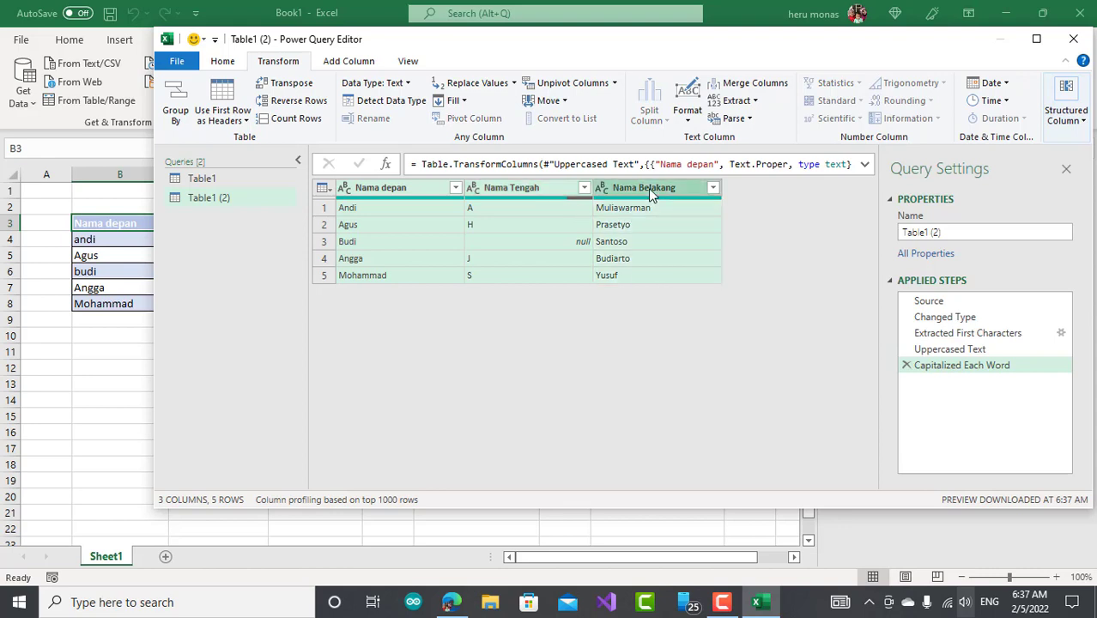
pyautogui.click(364, 65)
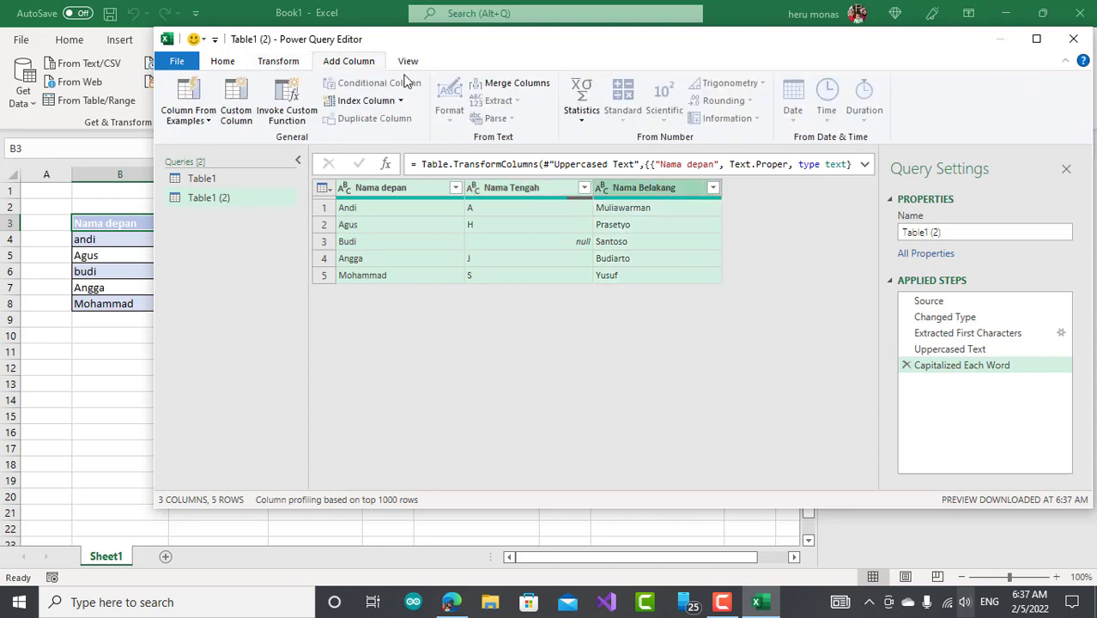
pyautogui.click(511, 83)
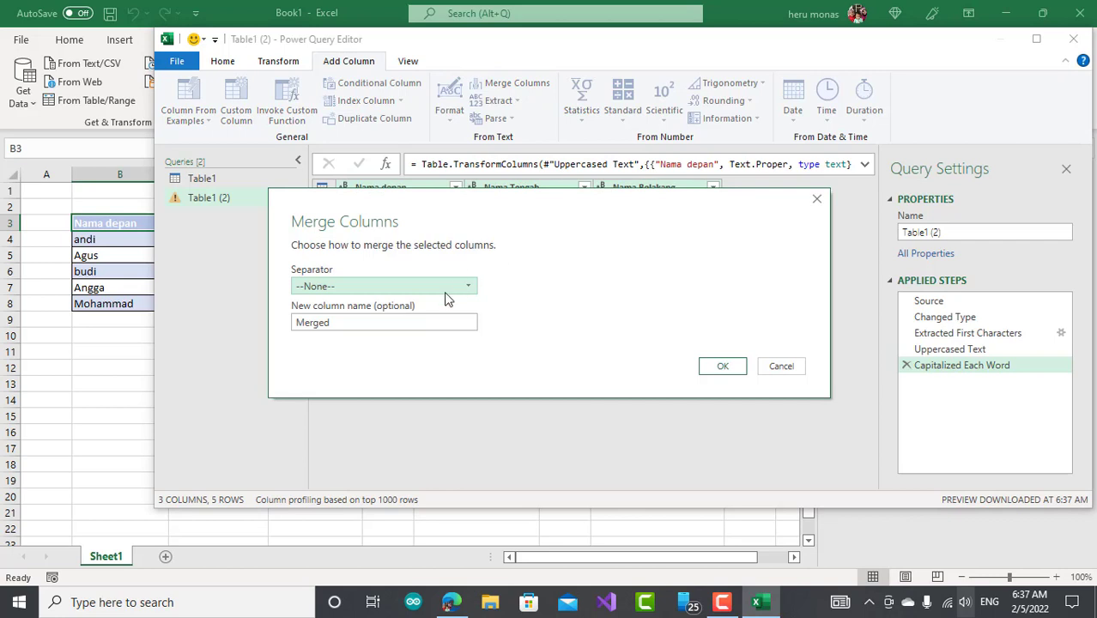
pyautogui.moveTo(384, 321); pyautogui.dragTo(267, 331)
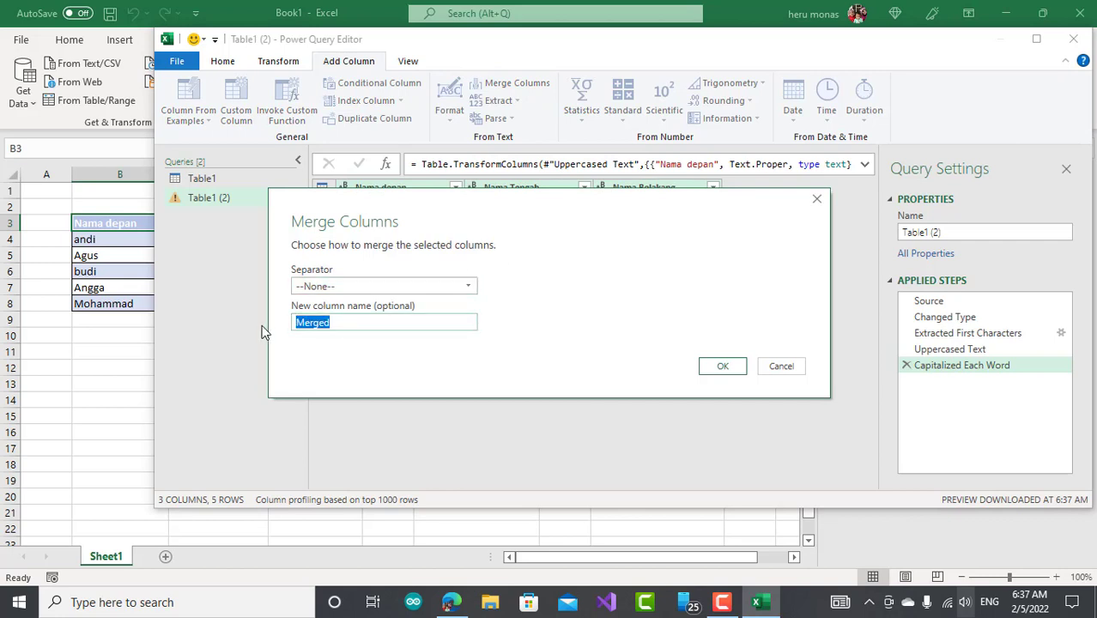
pyautogui.write('gabu')
pyautogui.press('BackSpace')
pyautogui.press('BackSpace')
pyautogui.press('BackSpace')
pyautogui.press('BackSpace')
pyautogui.press('BackSpace')
pyautogui.write('gabungan')
pyautogui.click(353, 290)
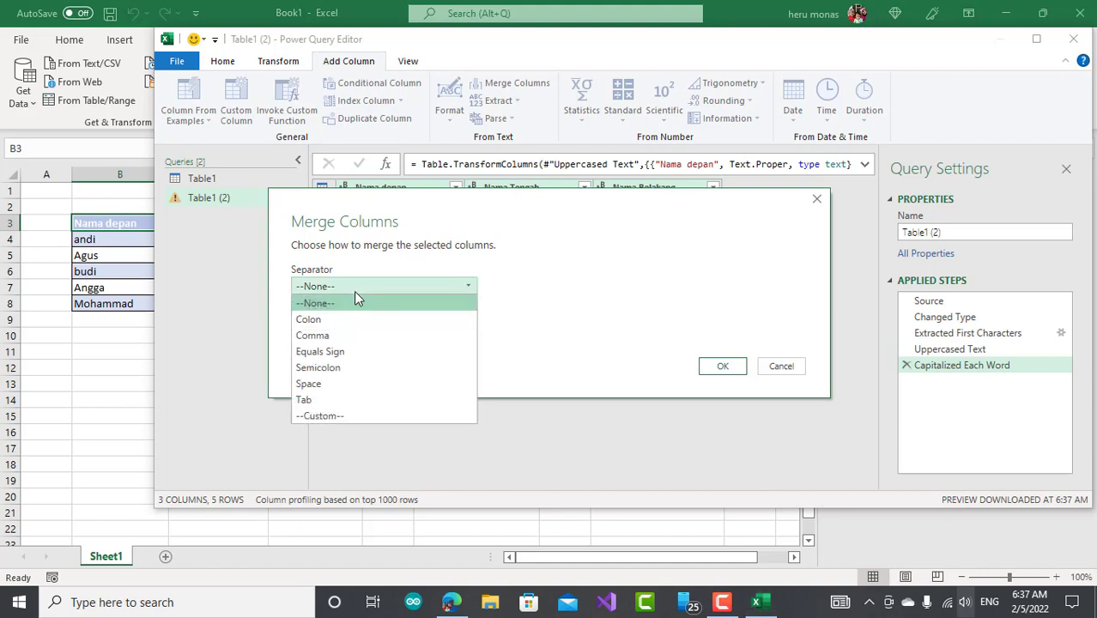
pyautogui.click(322, 383)
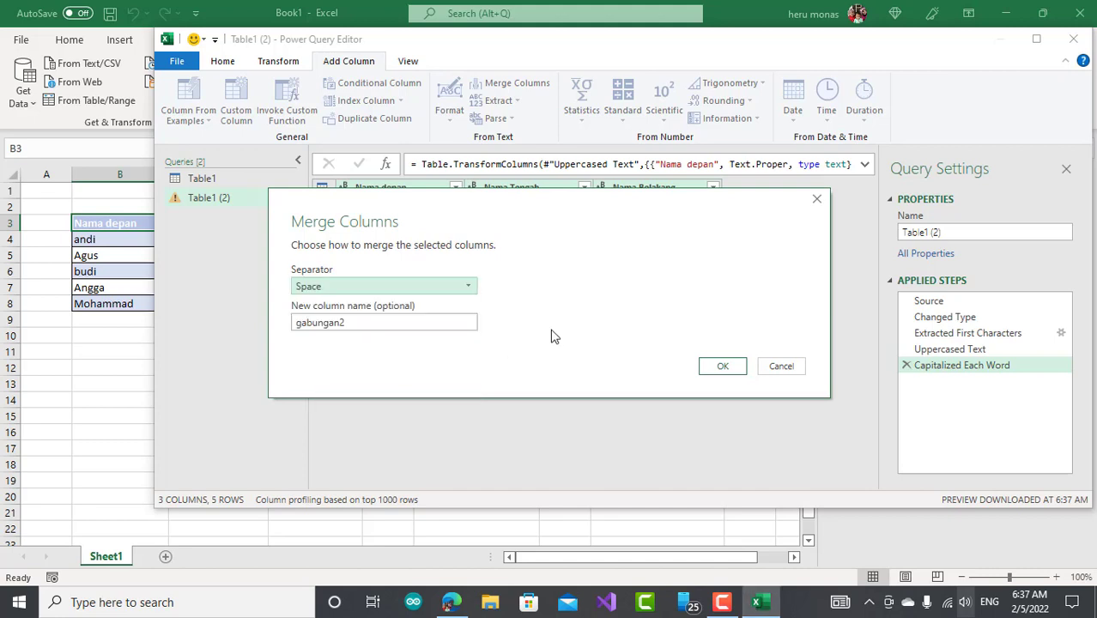
pyautogui.click(720, 367)
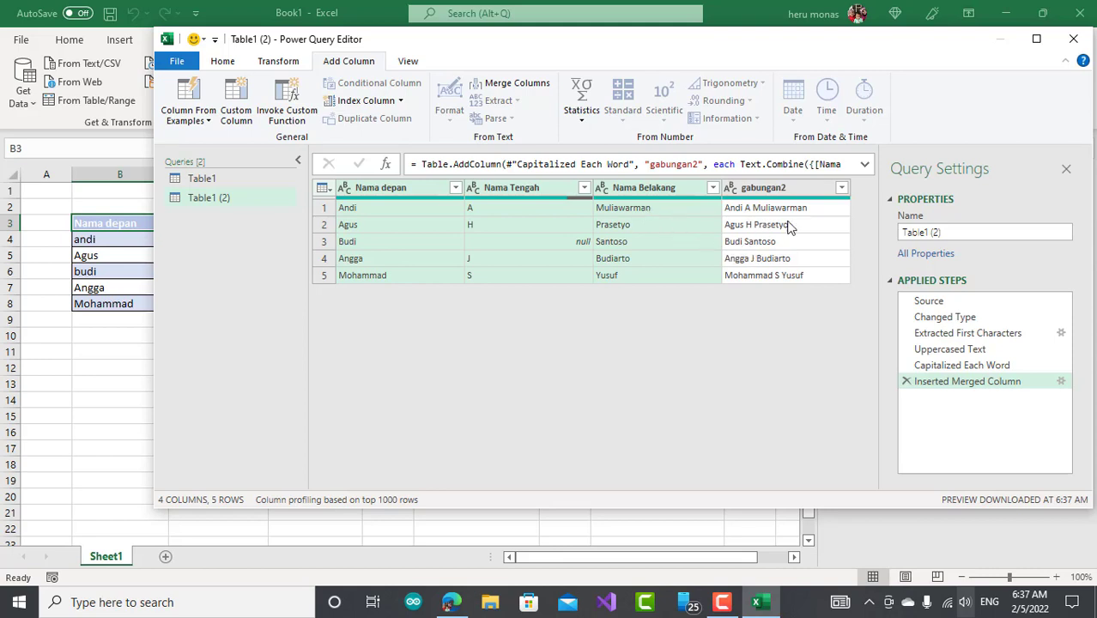
# Remove all columns except gabungan2 from the Table1 (2) query.
pyautogui.click(770, 191)
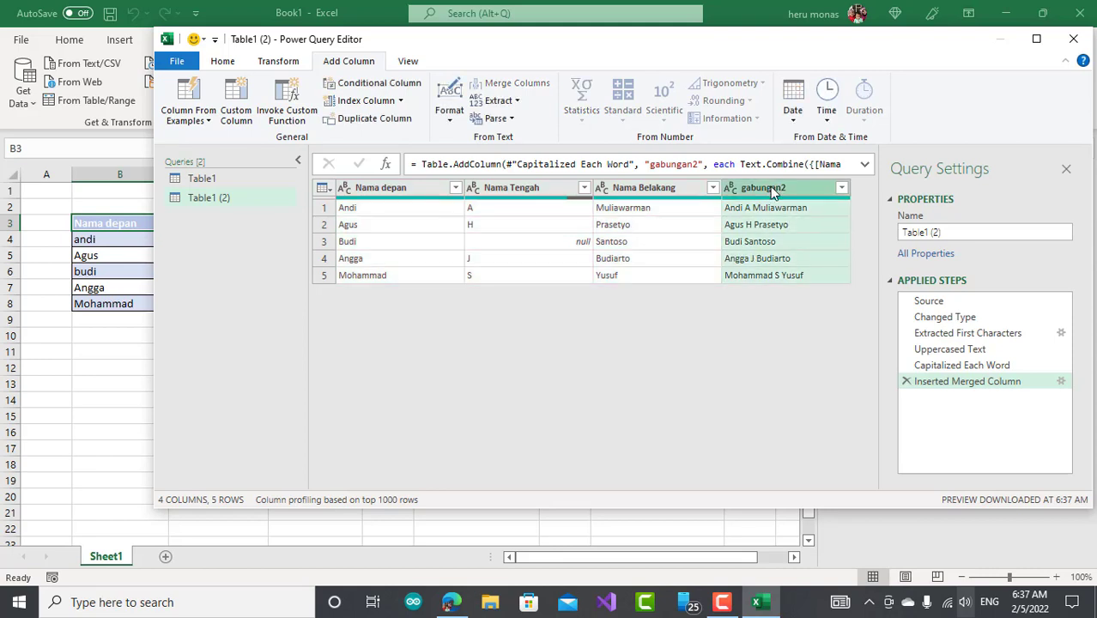
pyautogui.rightClick(771, 192)
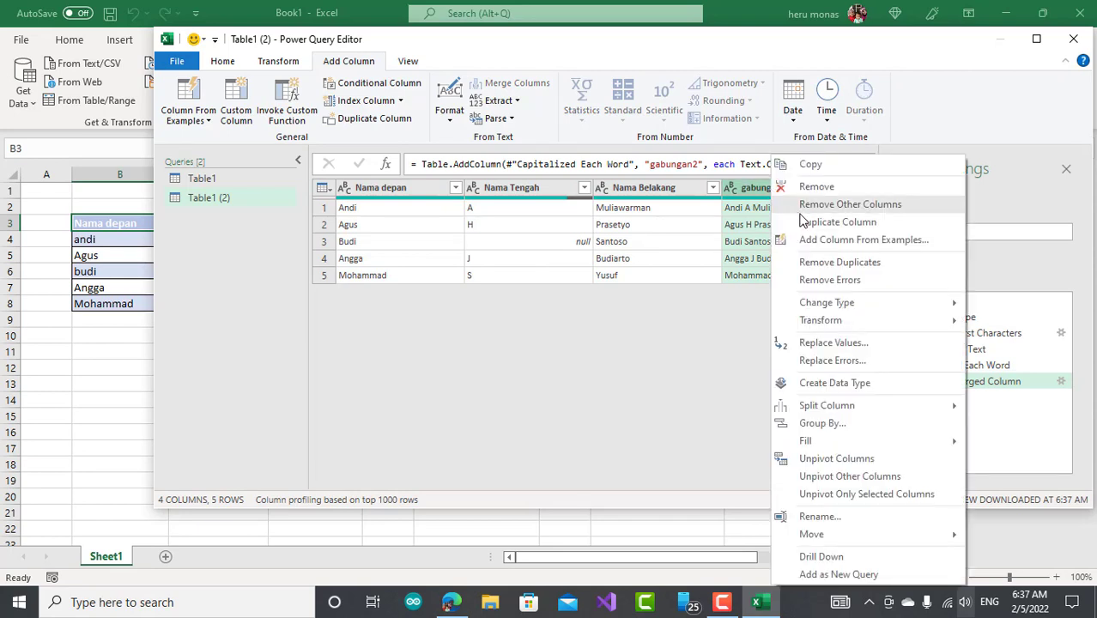
pyautogui.click(837, 217)
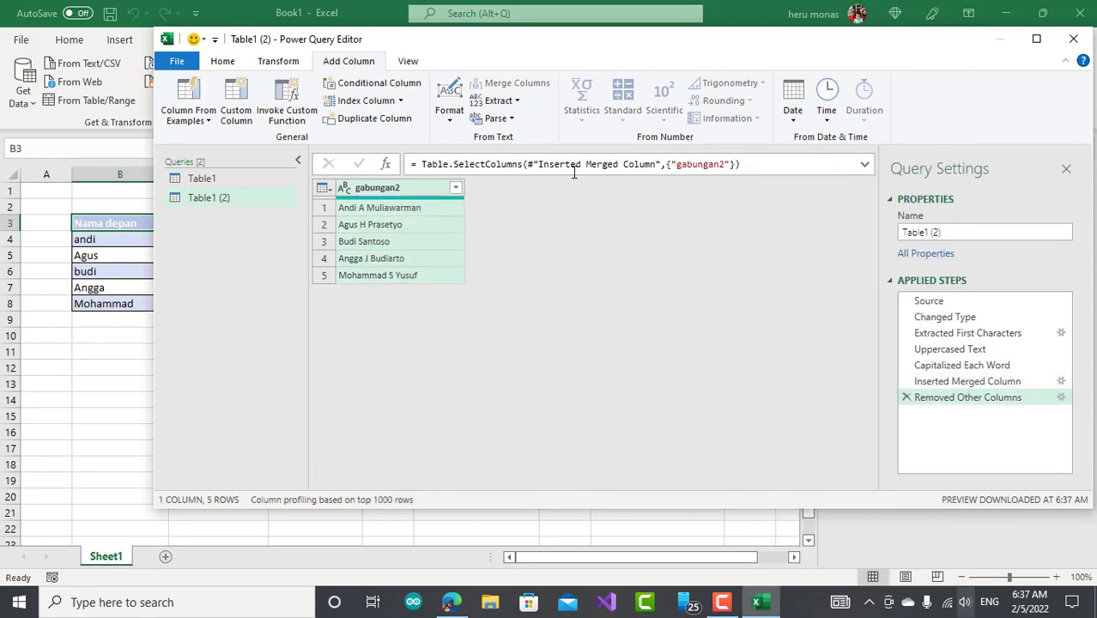
# Load the Table1 (2) query as a table into the existing worksheet at cell J3 and close the queries pane.
pyautogui.click(224, 62)
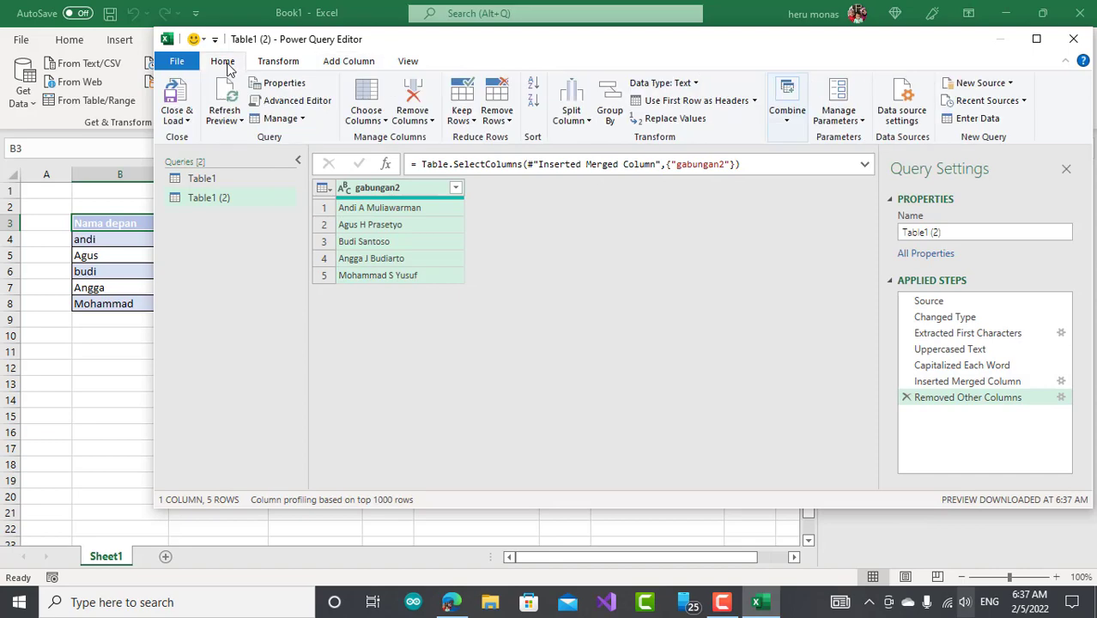
pyautogui.click(187, 120)
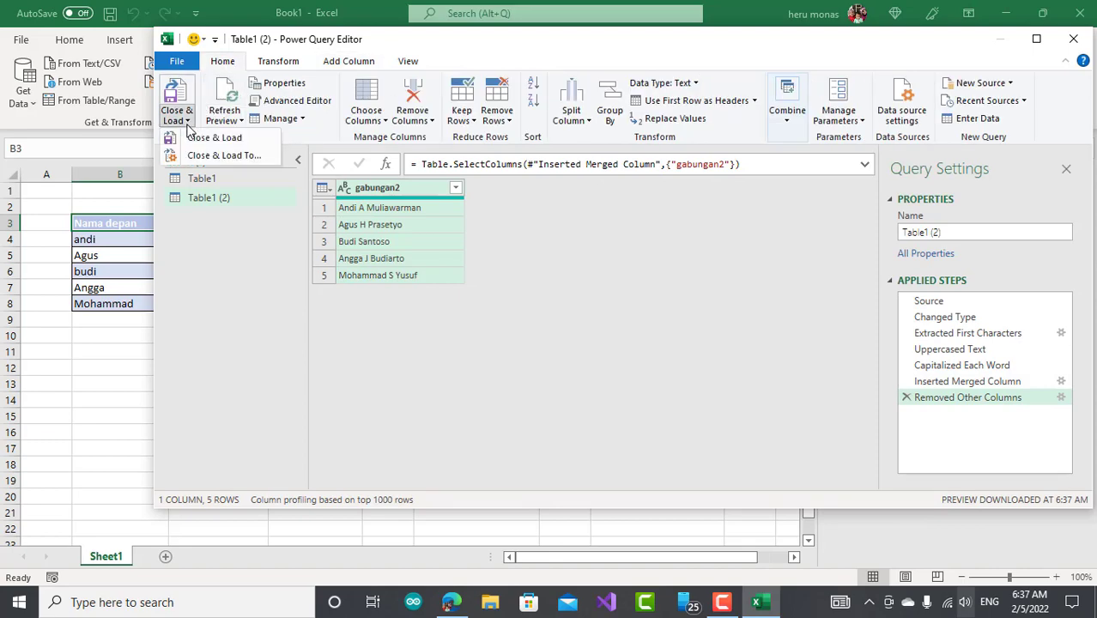
pyautogui.click(226, 158)
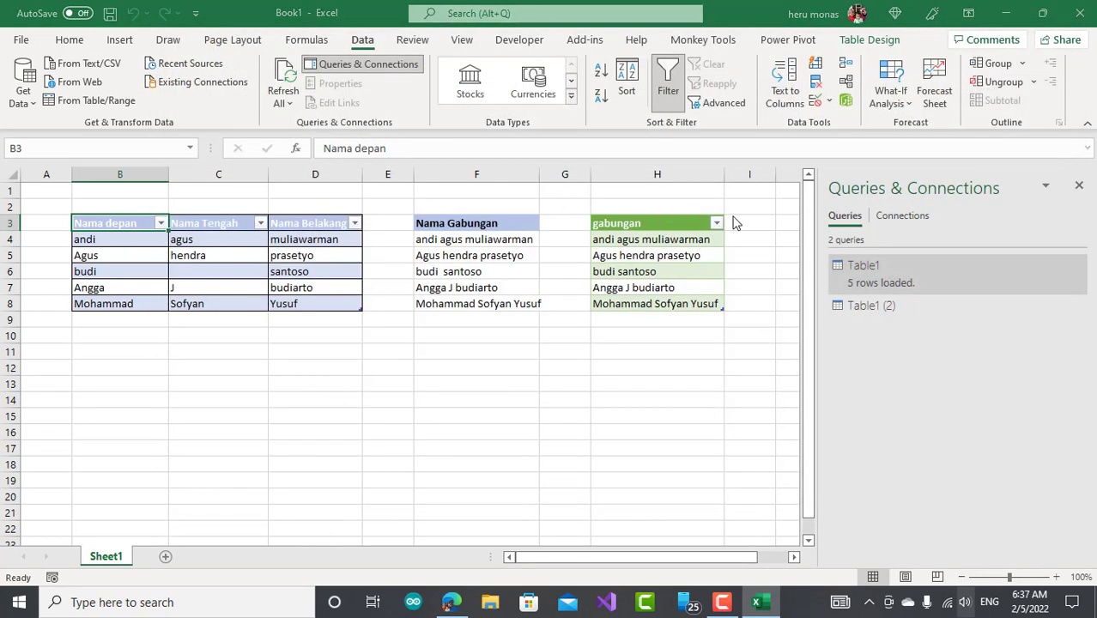
pyautogui.click(783, 228)
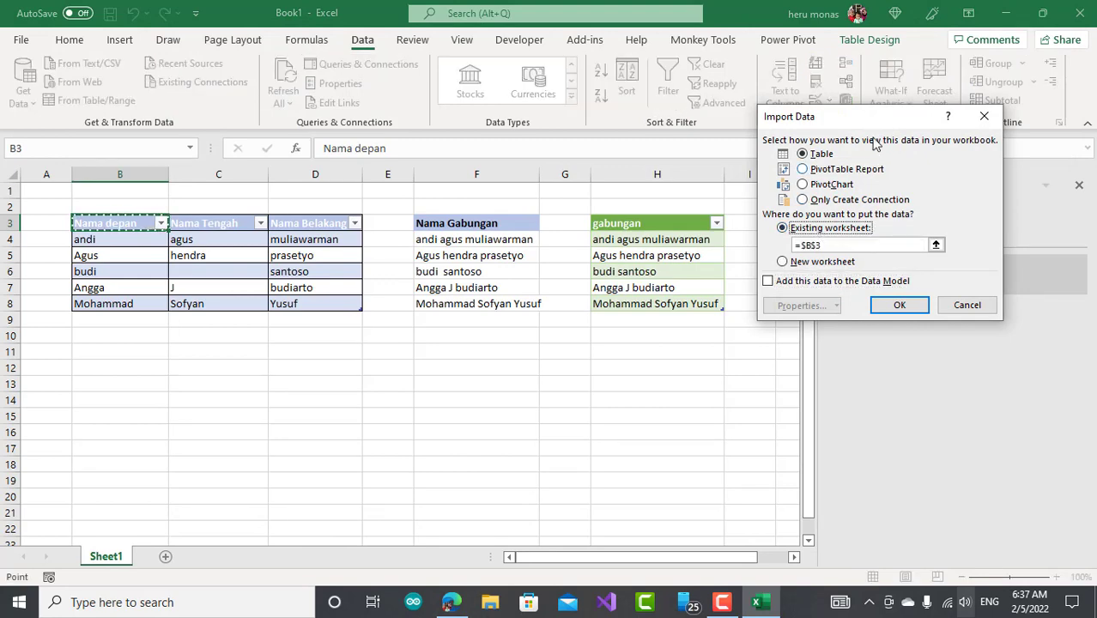
pyautogui.moveTo(875, 118); pyautogui.dragTo(631, 251)
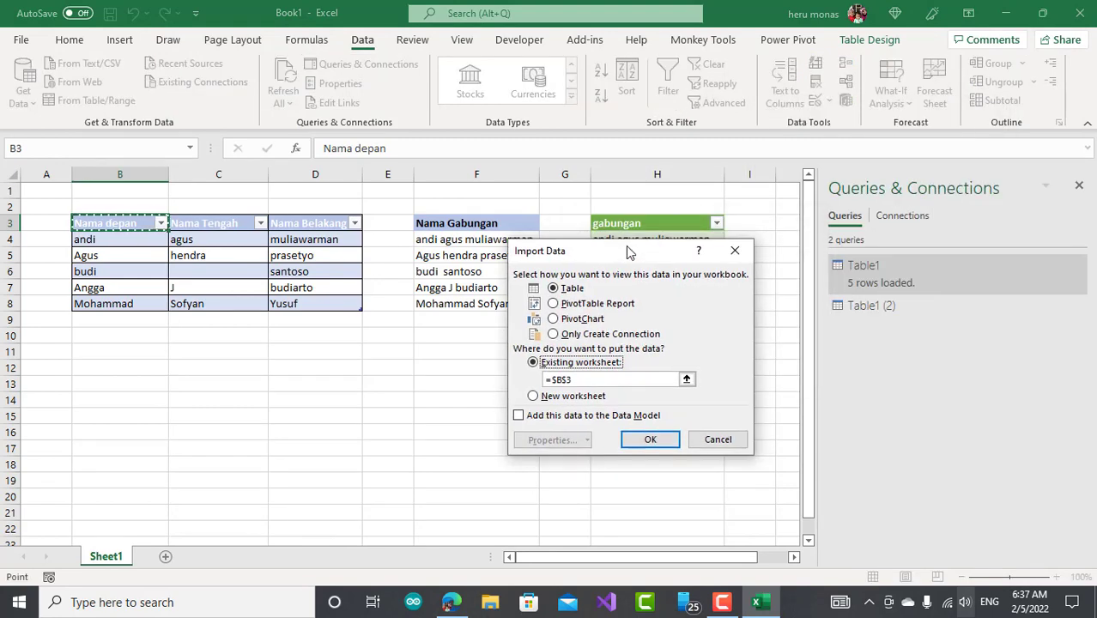
pyautogui.click(1079, 187)
pyautogui.click(801, 222)
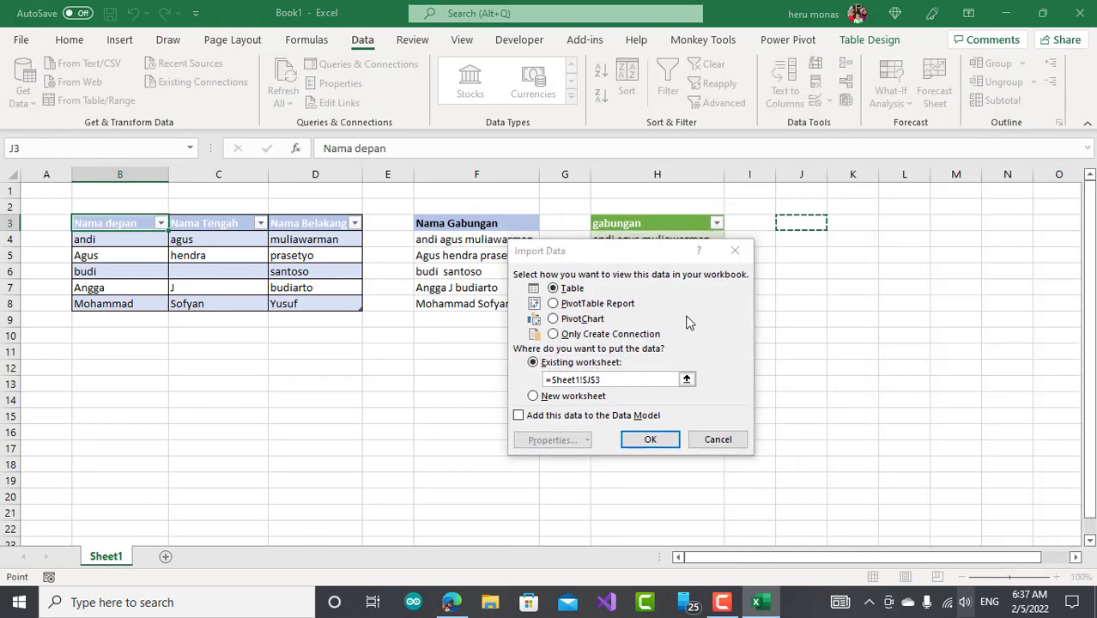
pyautogui.click(654, 436)
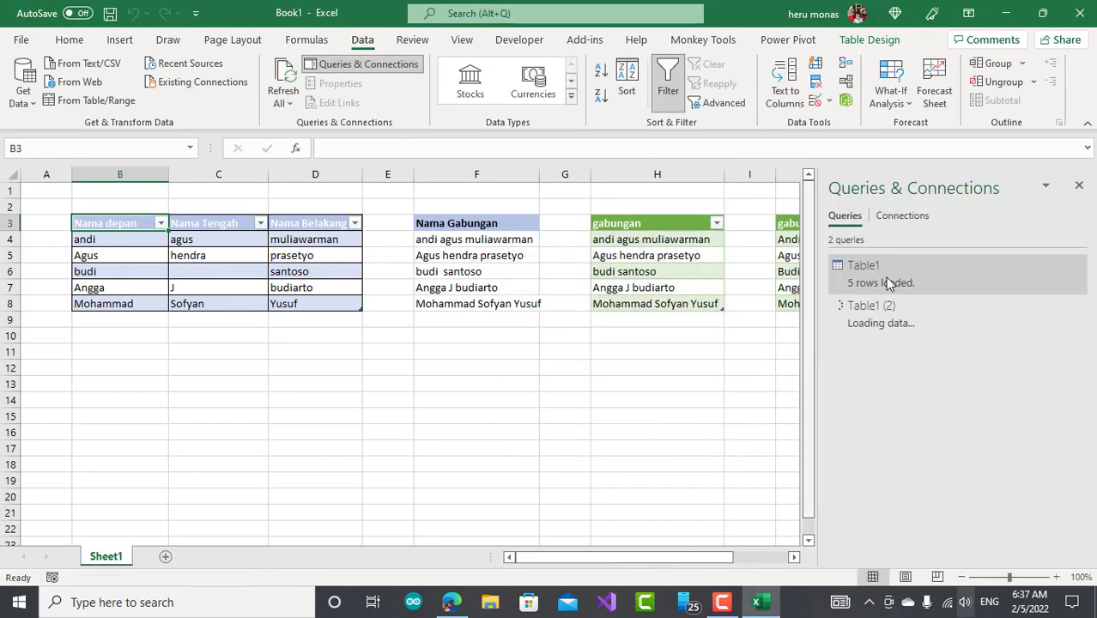
pyautogui.click(1079, 185)
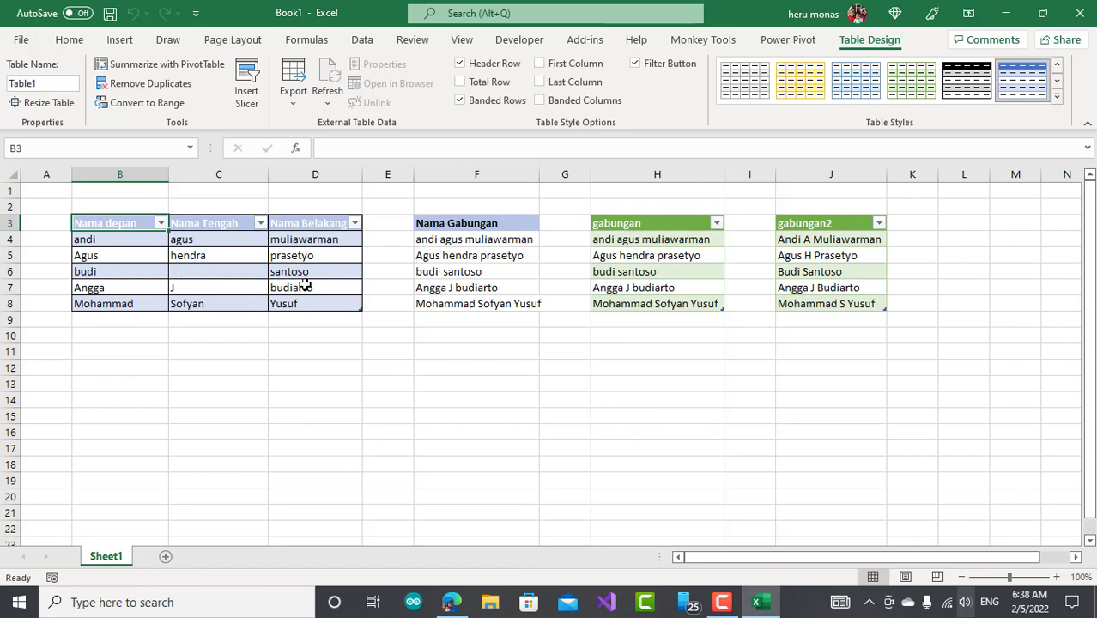
# Compare the names in the gabungan2 table with the source name columns and the gabungan table.
pyautogui.moveTo(573, 322); pyautogui.dragTo(835, 289)
pyautogui.click(831, 306)
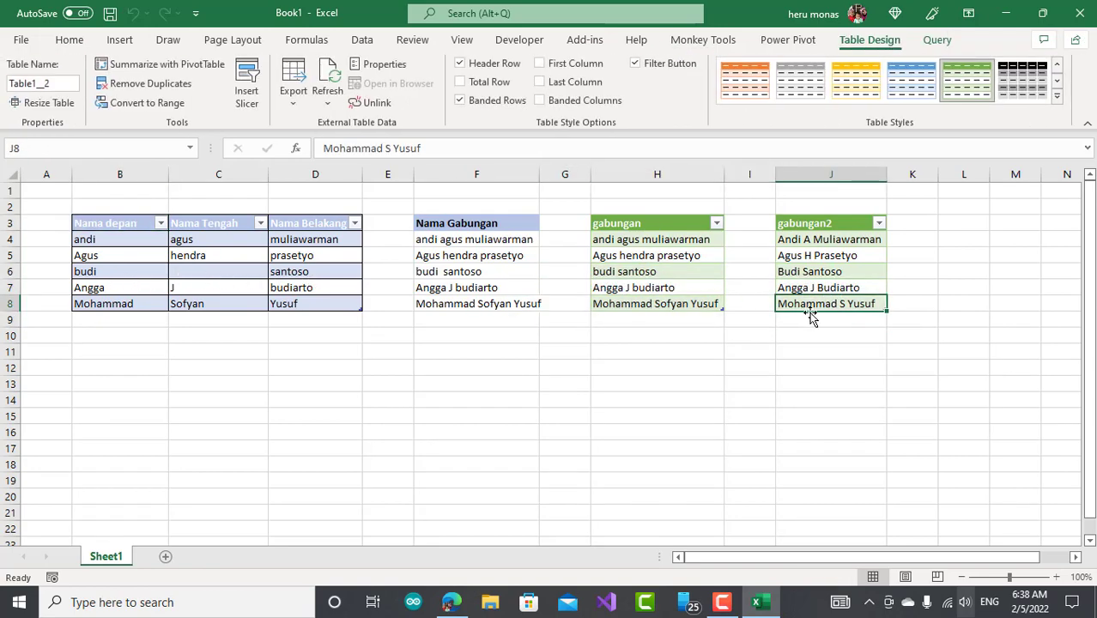
pyautogui.click(618, 332)
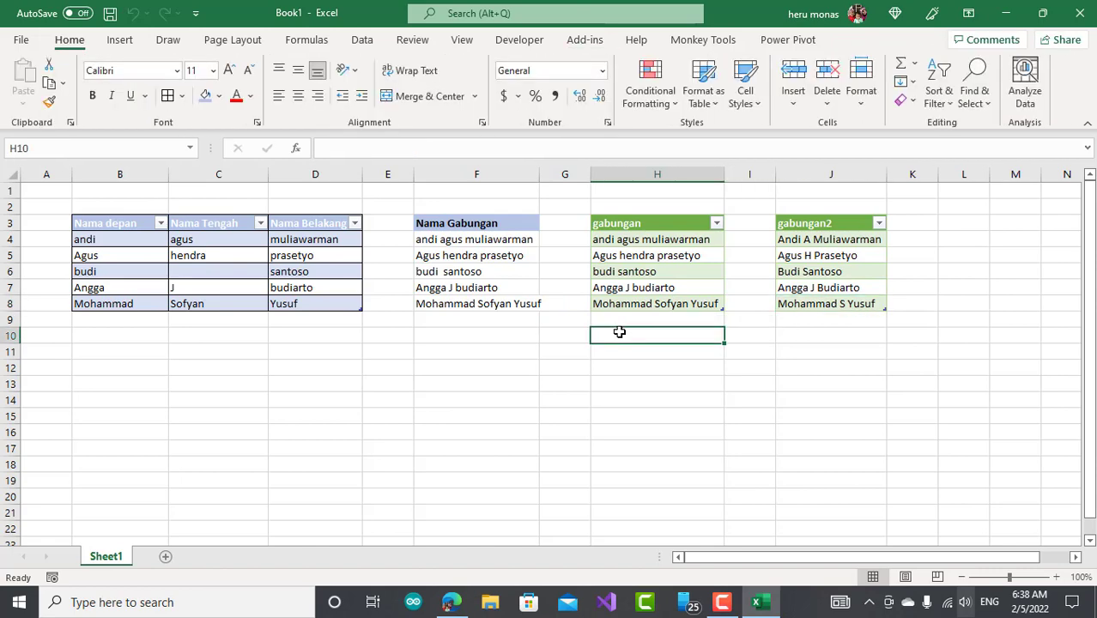
pyautogui.click(829, 288)
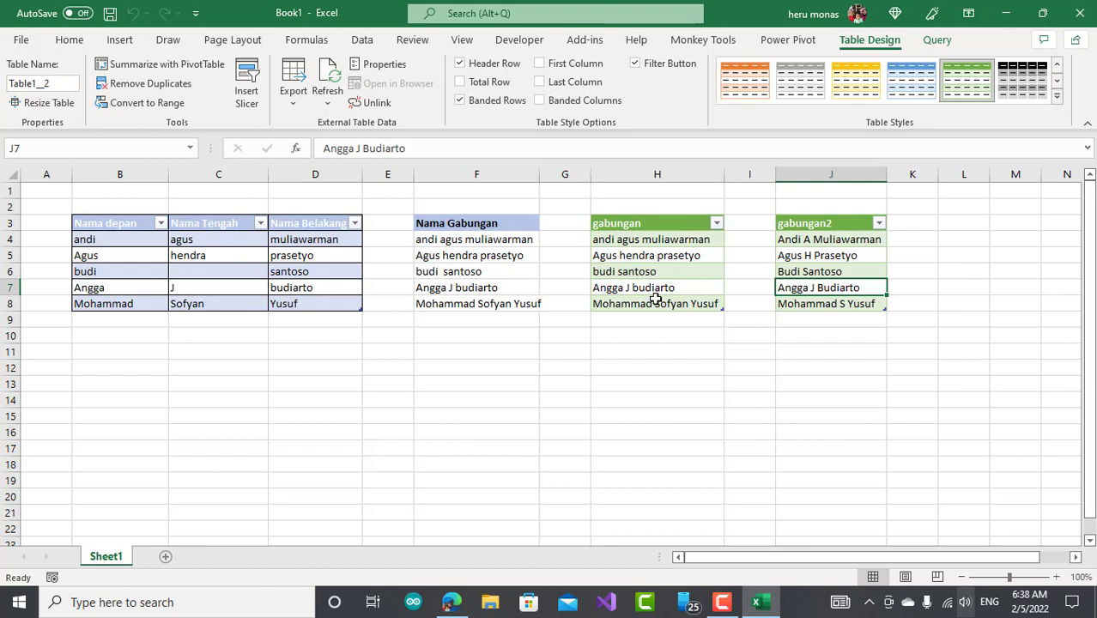
pyautogui.doubleClick(230, 238)
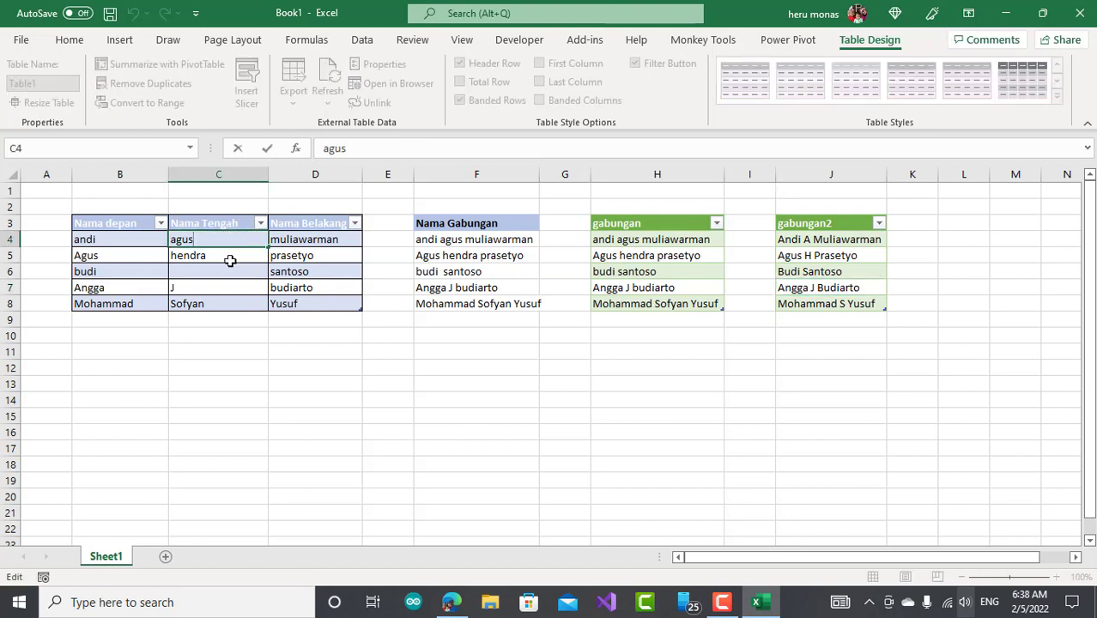
pyautogui.click(230, 255)
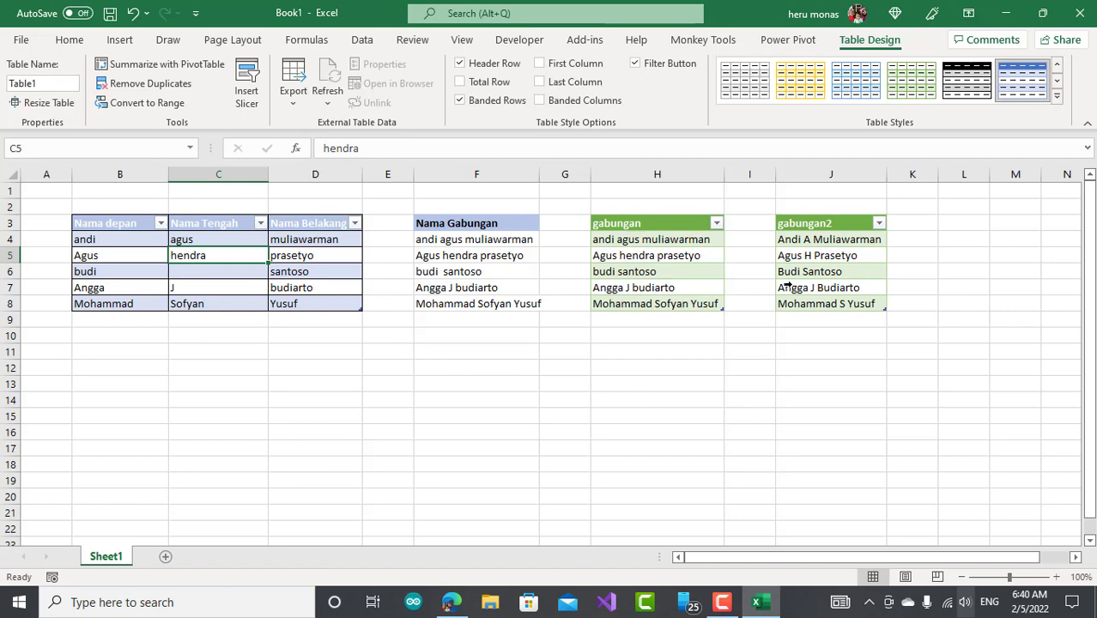
pyautogui.click(893, 396)
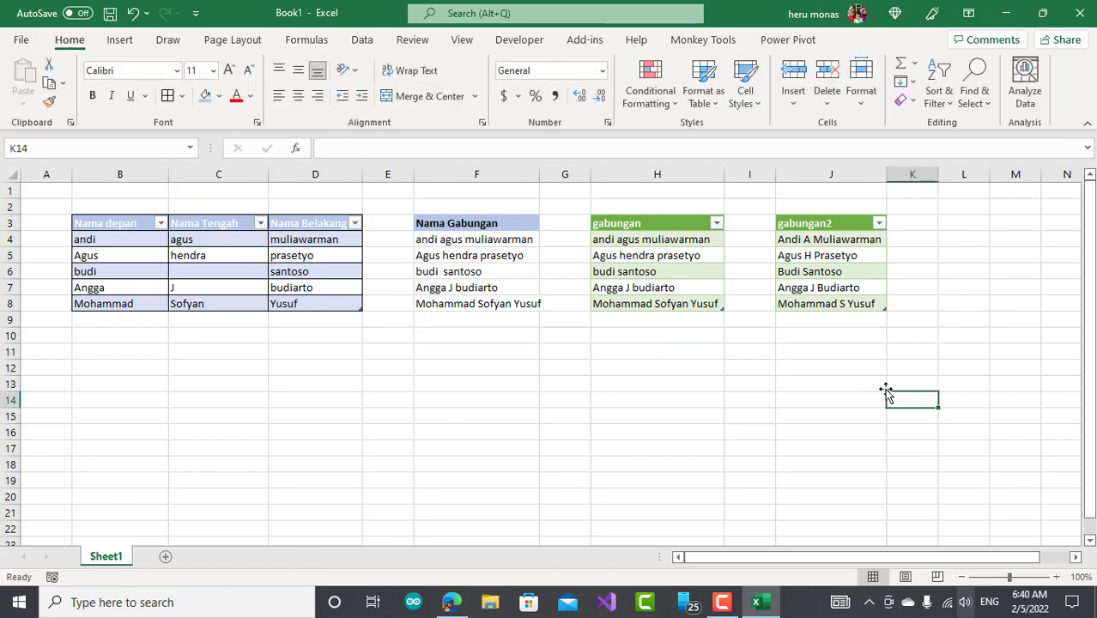
pyautogui.click(811, 404)
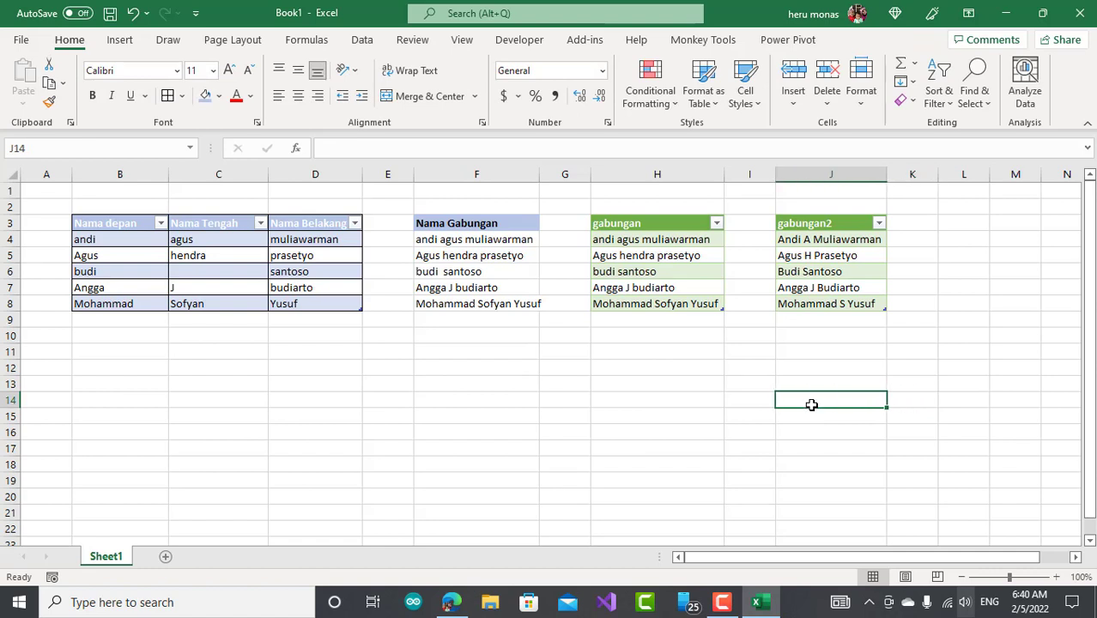